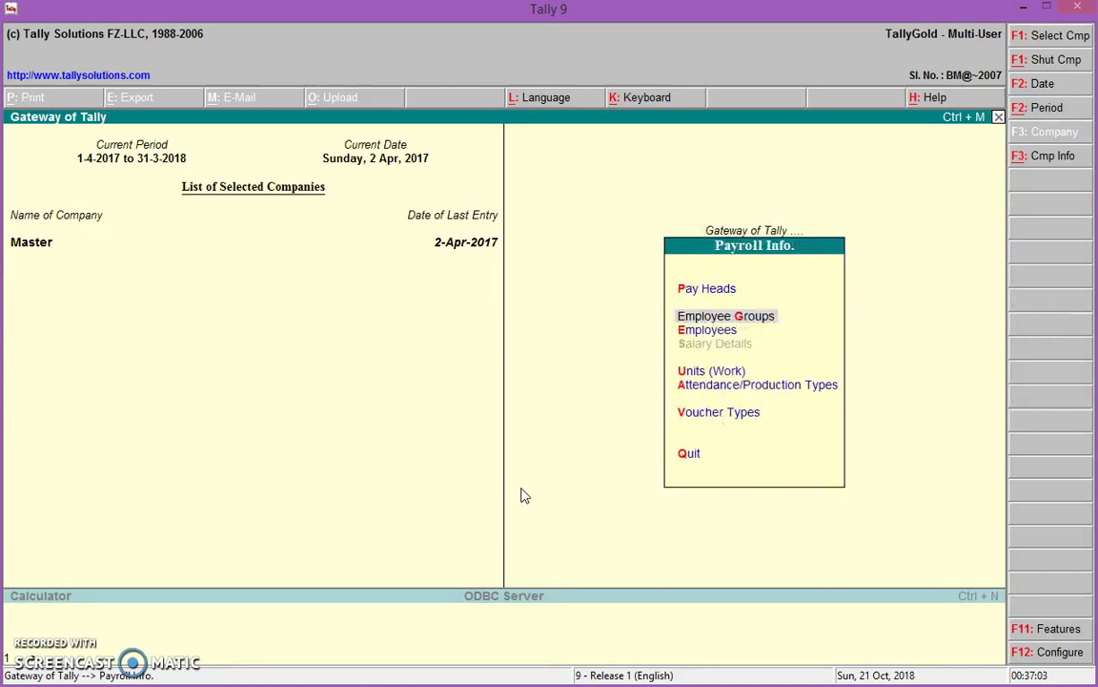
From Payroll Info, open Employee Groups and start creating a single employee group
key(Up)
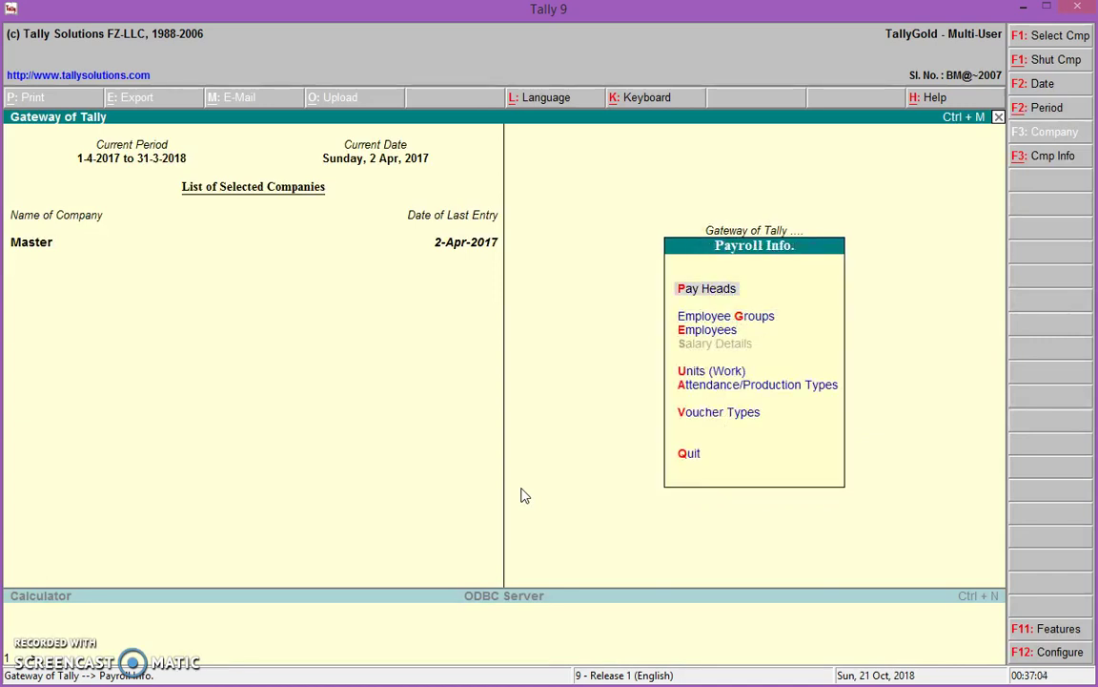
key(Down)
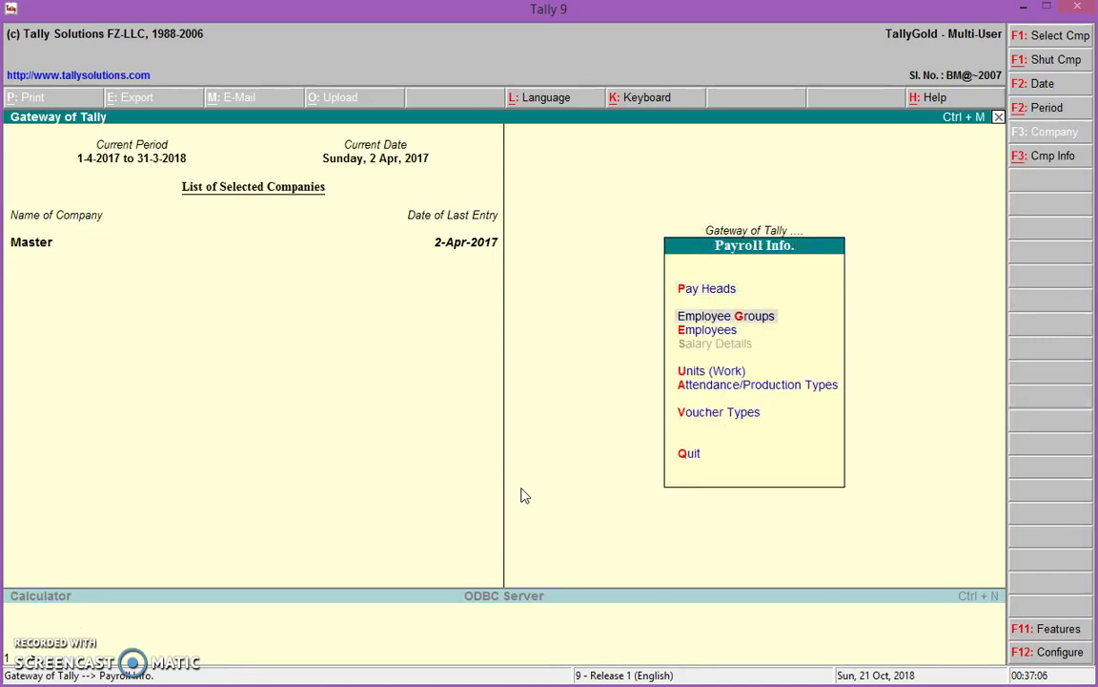
key(Return)
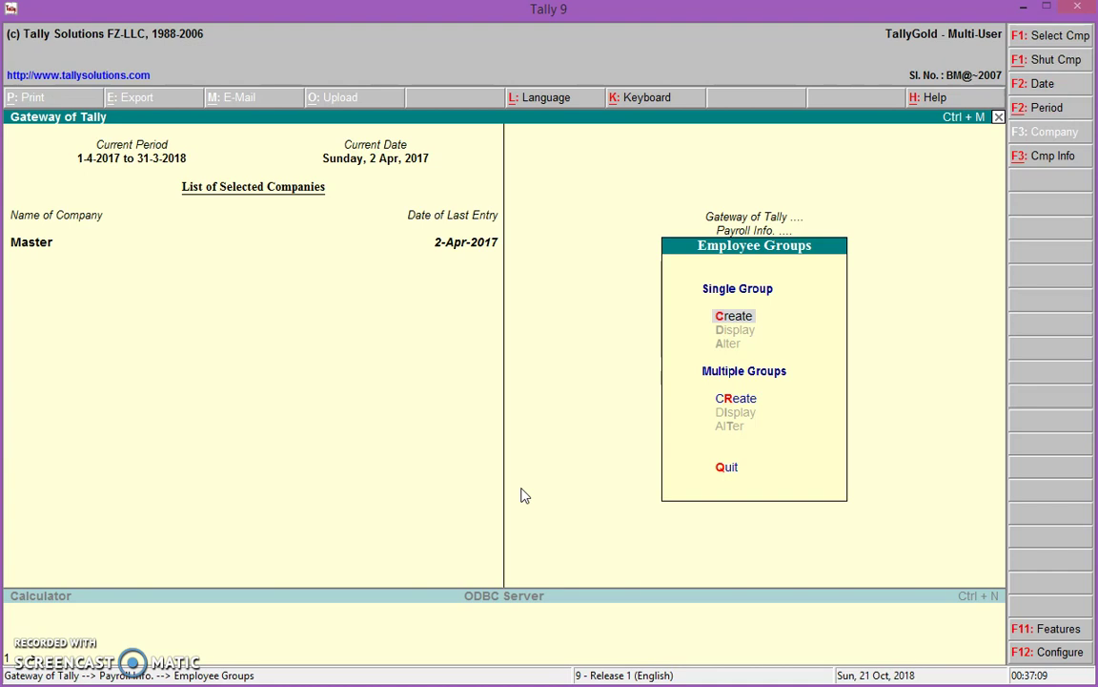
key(Return)
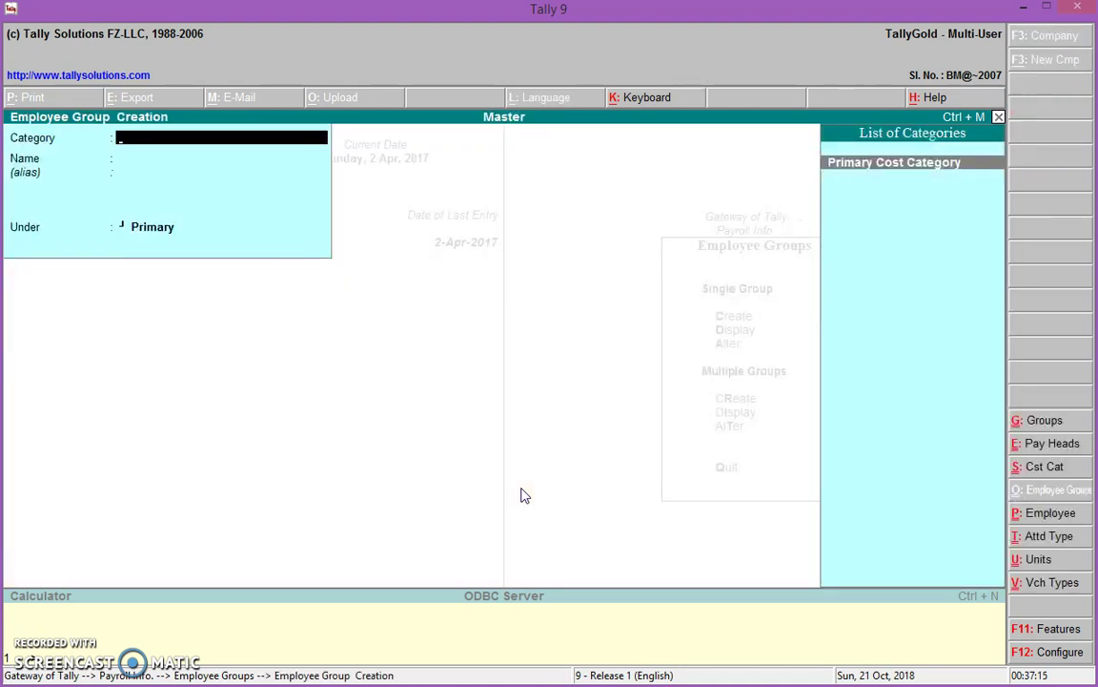
In Primary Cost Category, create employee group Manager under Primary
key(e)
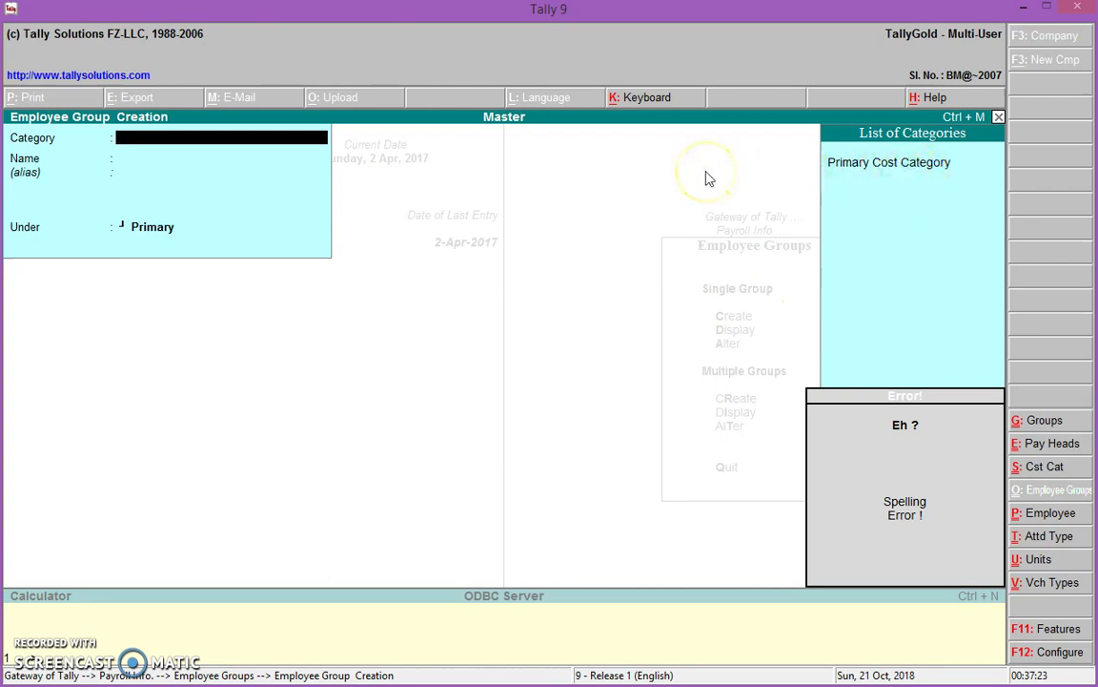
key(BackSpace)
key(Return)
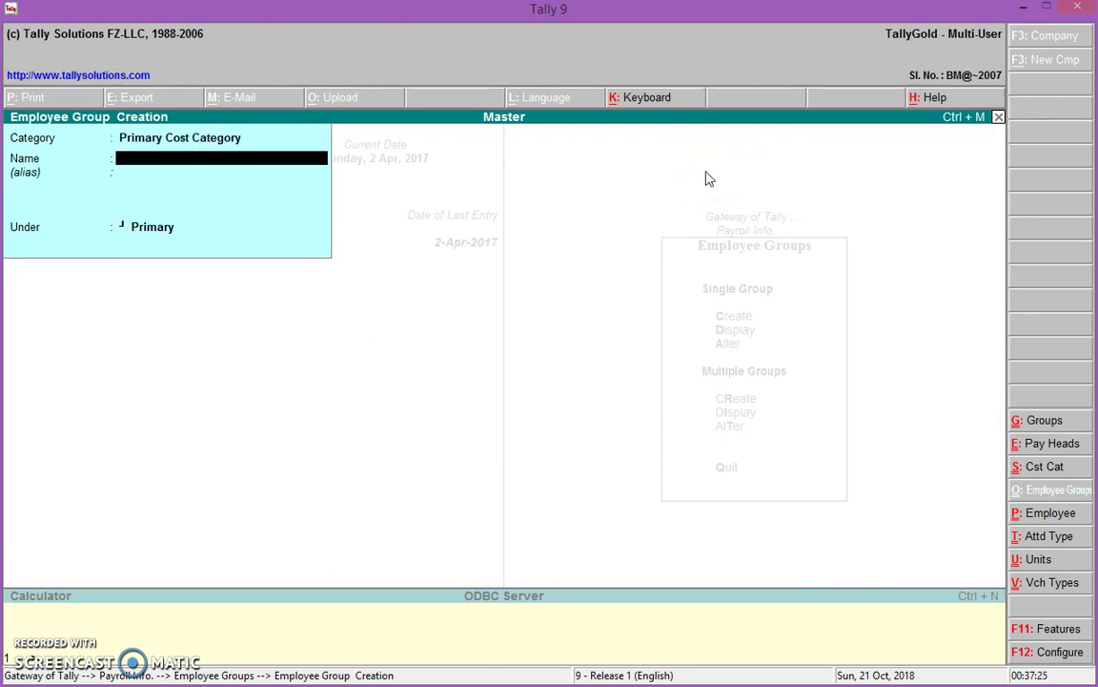
text(Manager)
key(Return)
key(Return)
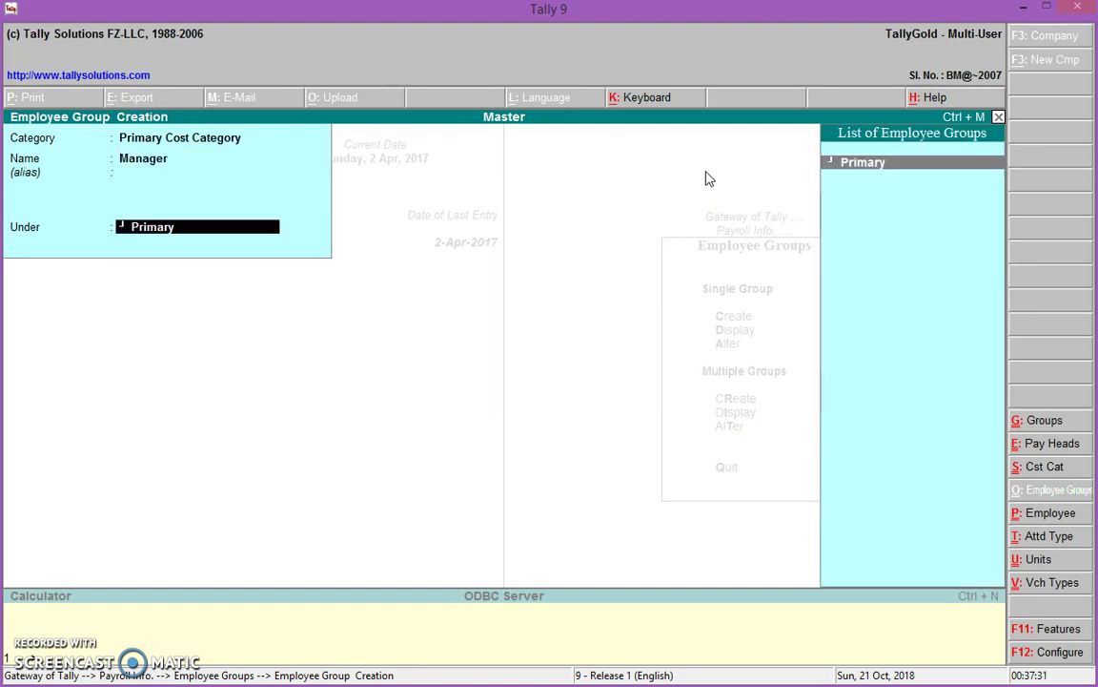
key(Return)
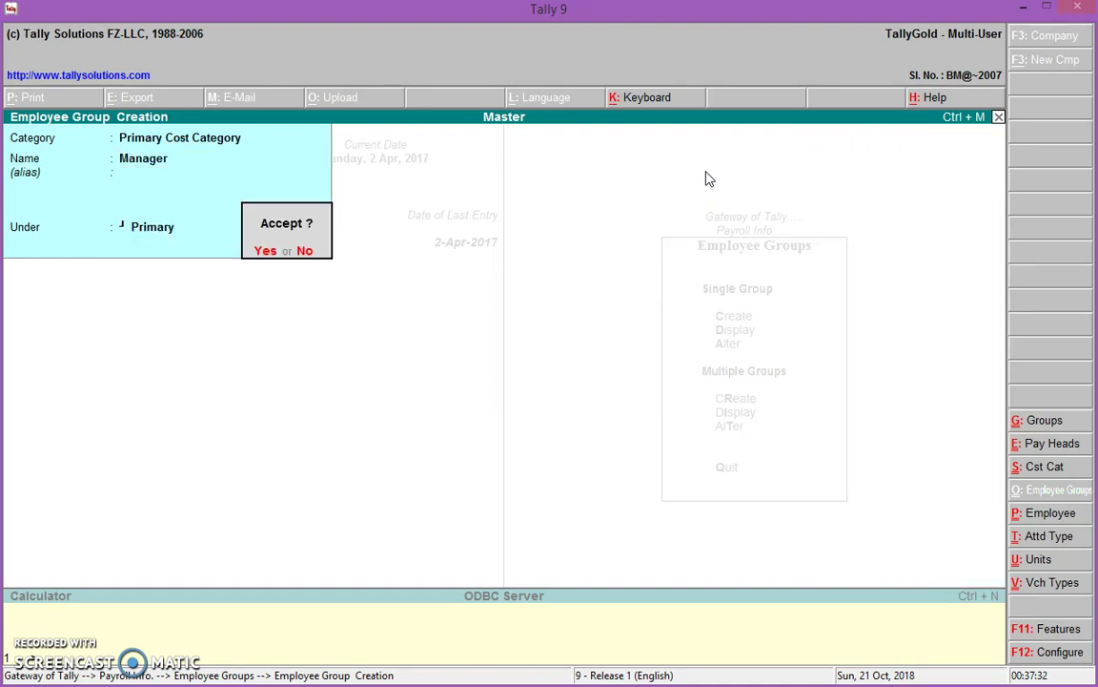
key(Return)
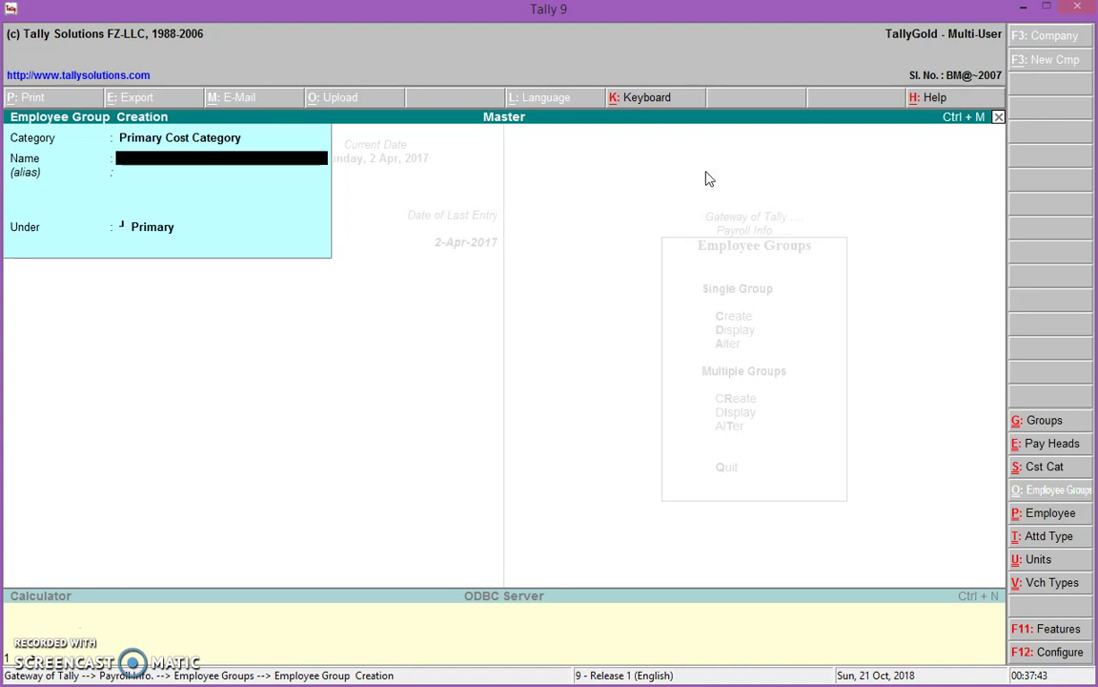
Create and save employee group Ssles Manager under Primary
text(Ssale)
key(BackSpace)
key(BackSpace)
key(BackSpace)
text(les Manager)
key(Return)
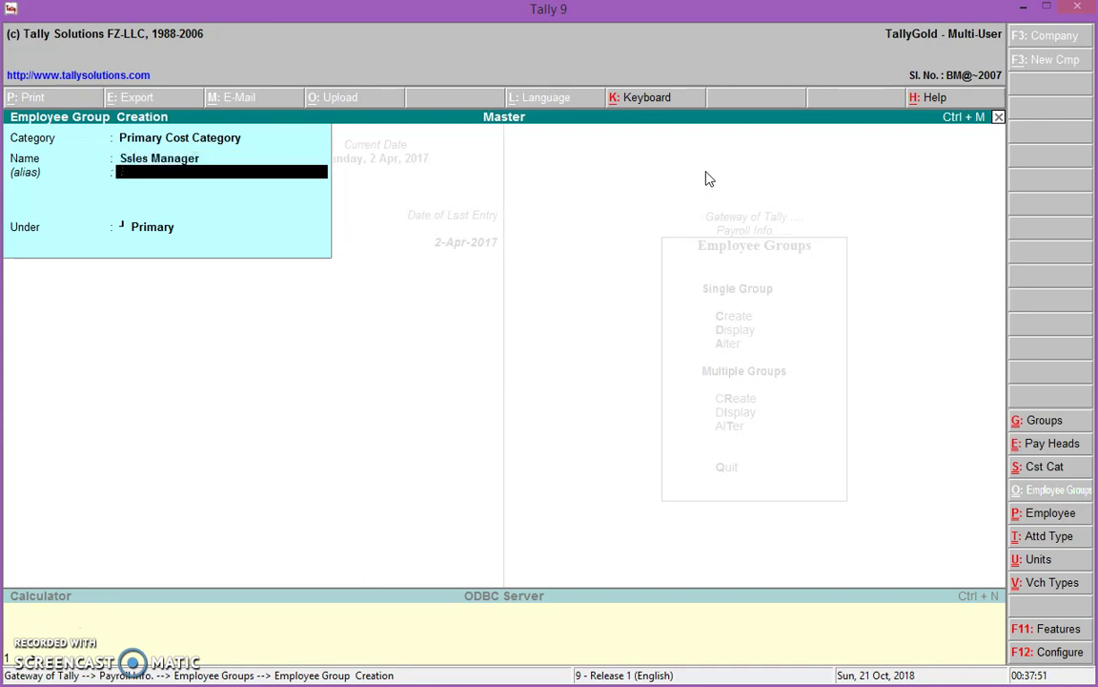
key(Return)
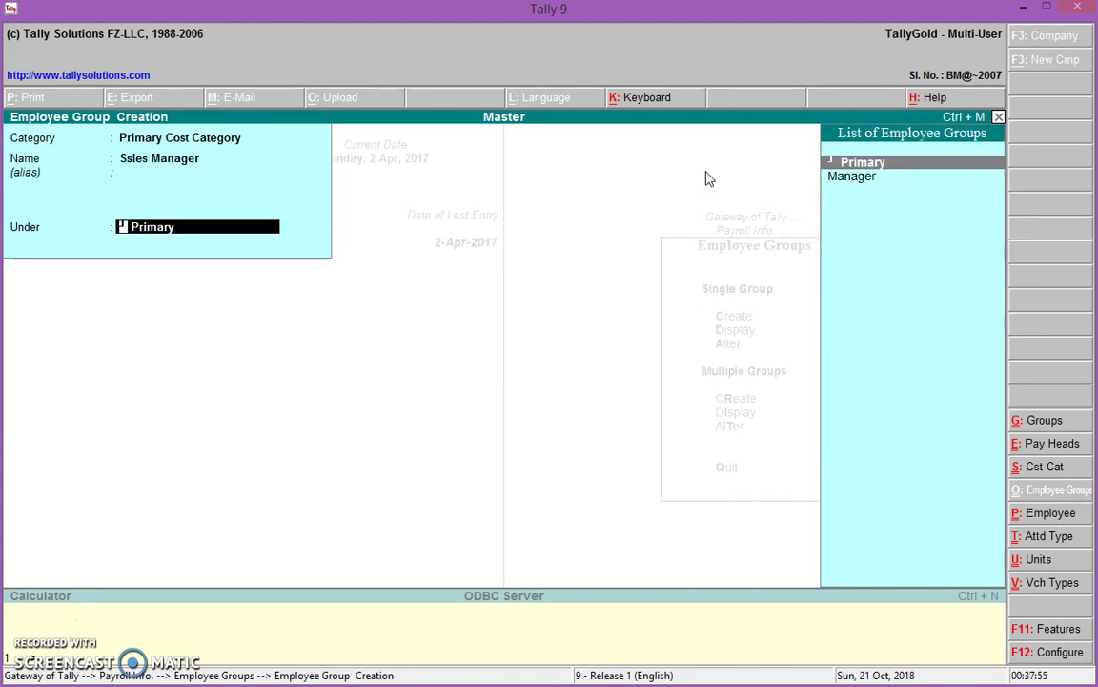
key(Return)
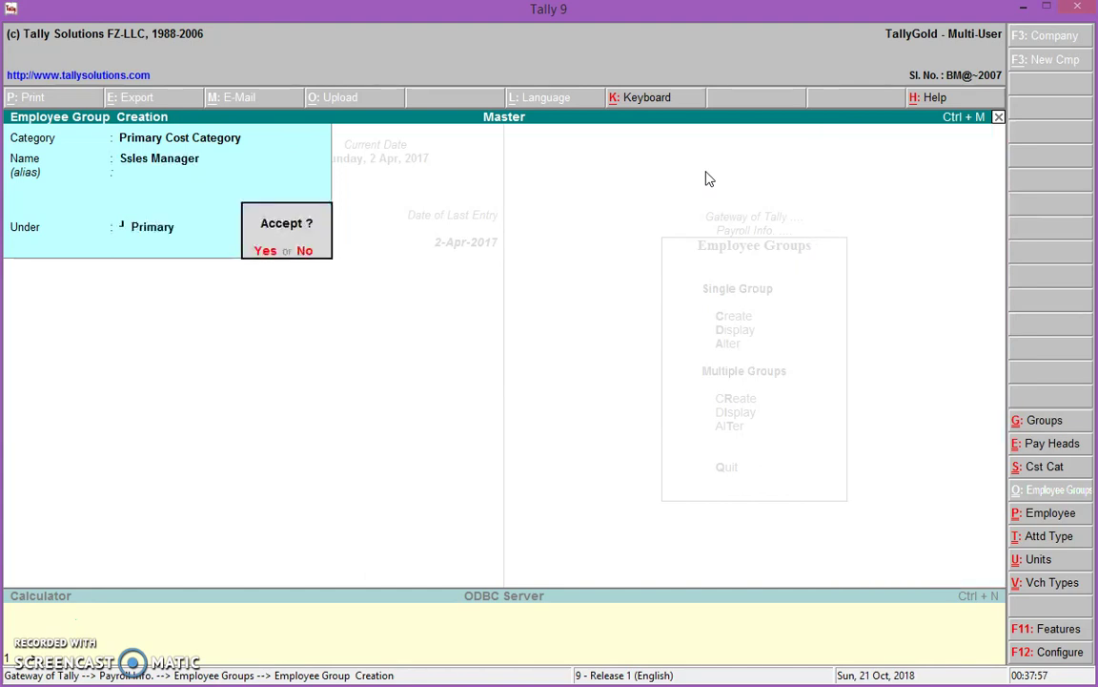
key(Return)
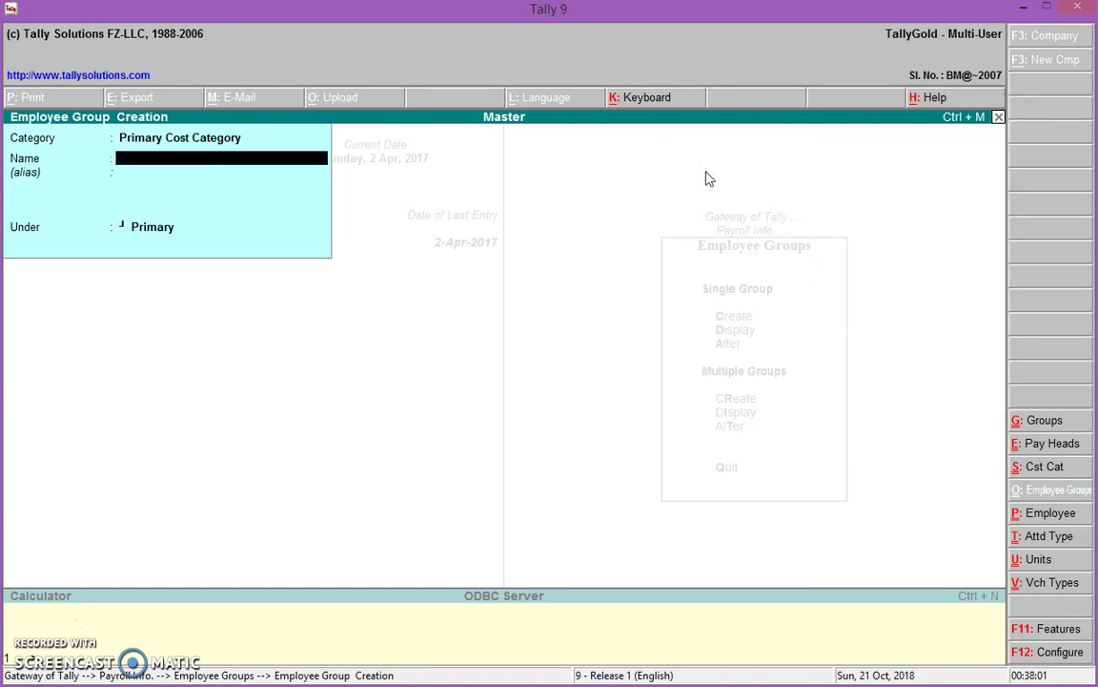
Create employee groups Purchase Manager and Accountant under Primary
text(Purchase Manager)
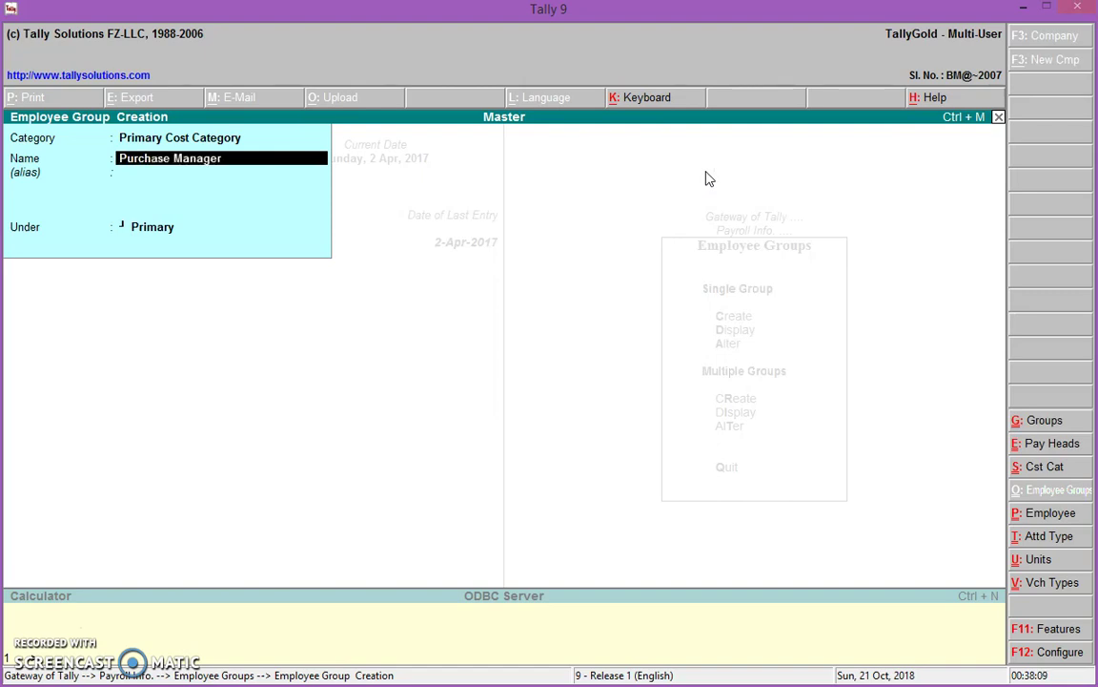
key(Return)
key(Return)
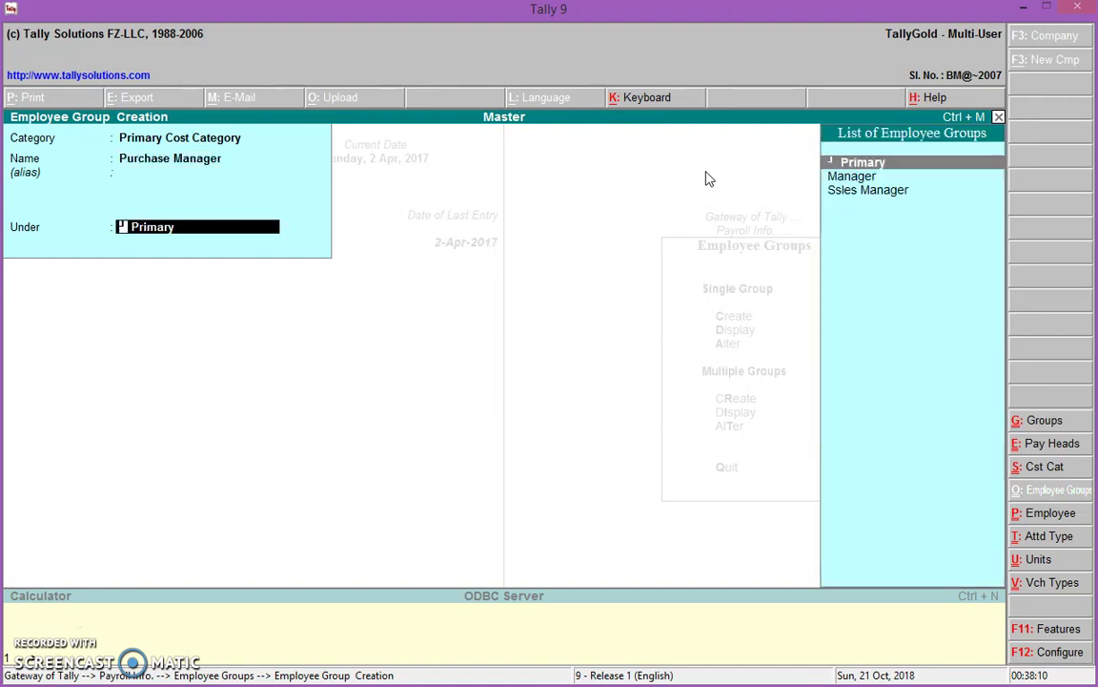
key(Return)
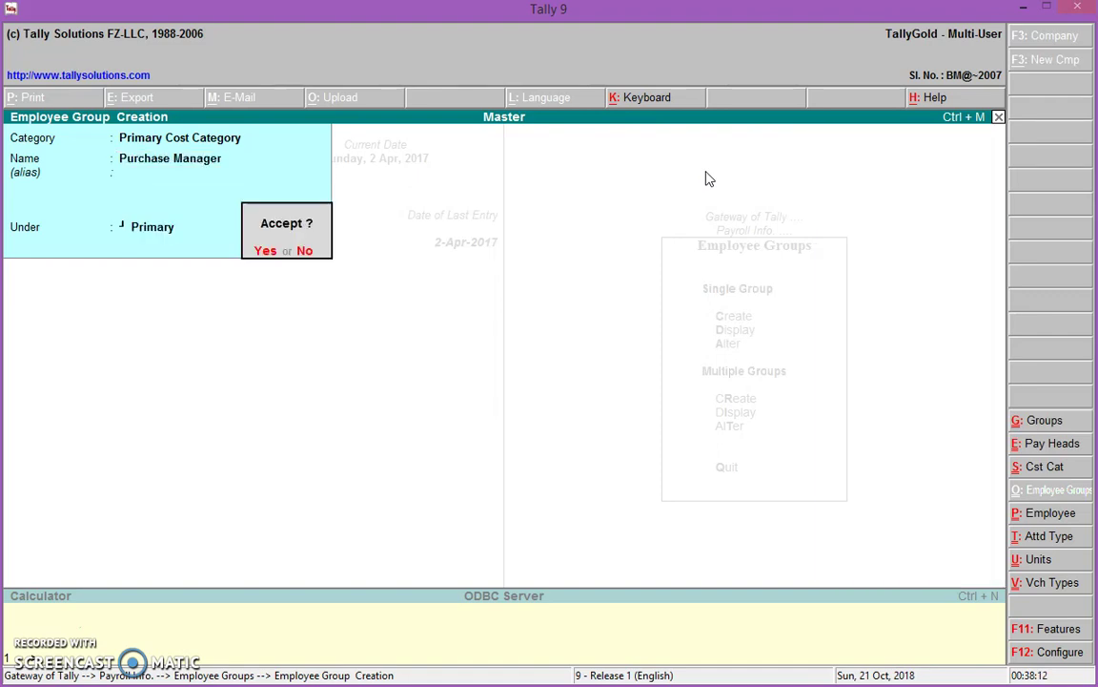
key(Return)
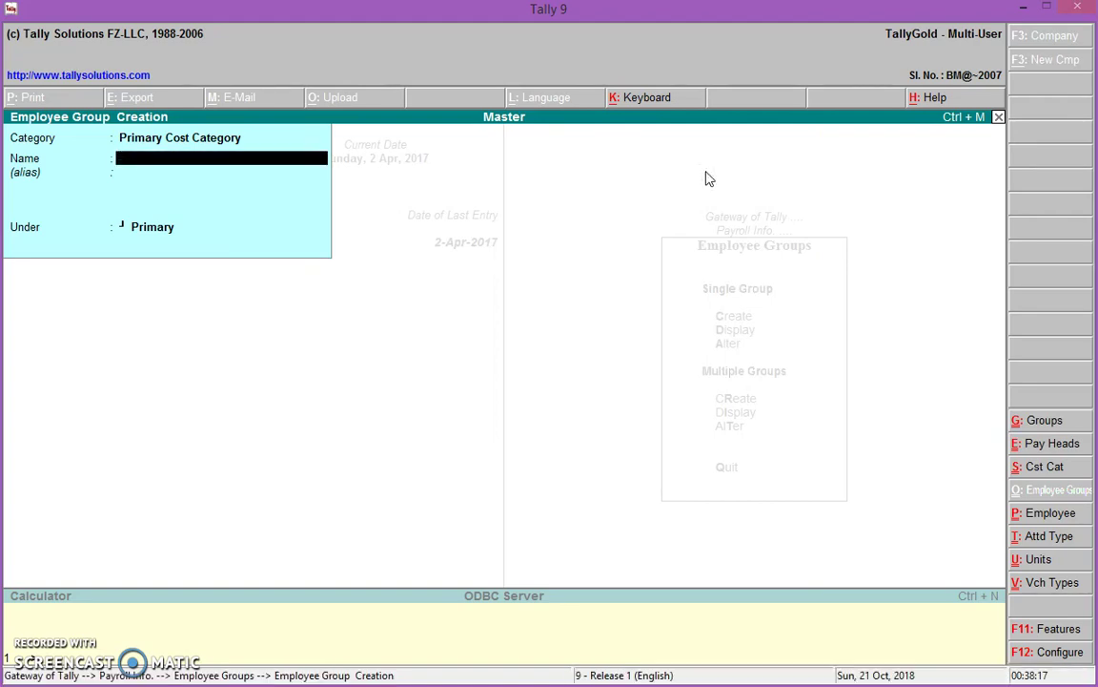
text(Accountant)
key(Return)
key(Return)
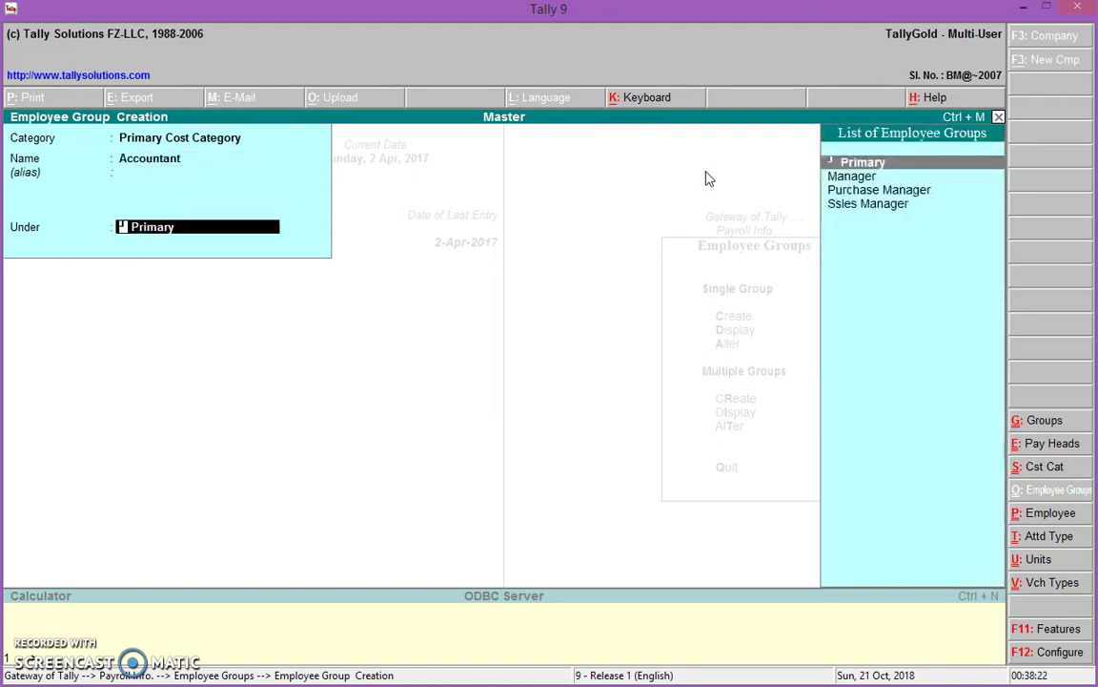
key(Return)
key(Return)
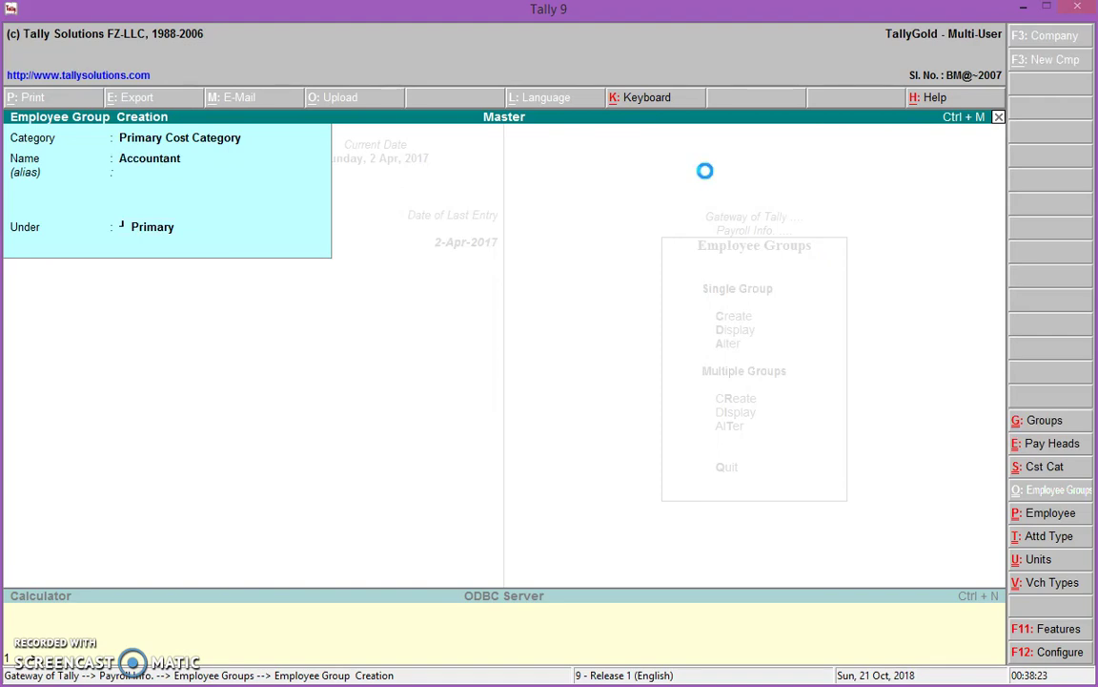
Create employee groups Asst. Accountant and HOD under Primary
text(Ass)
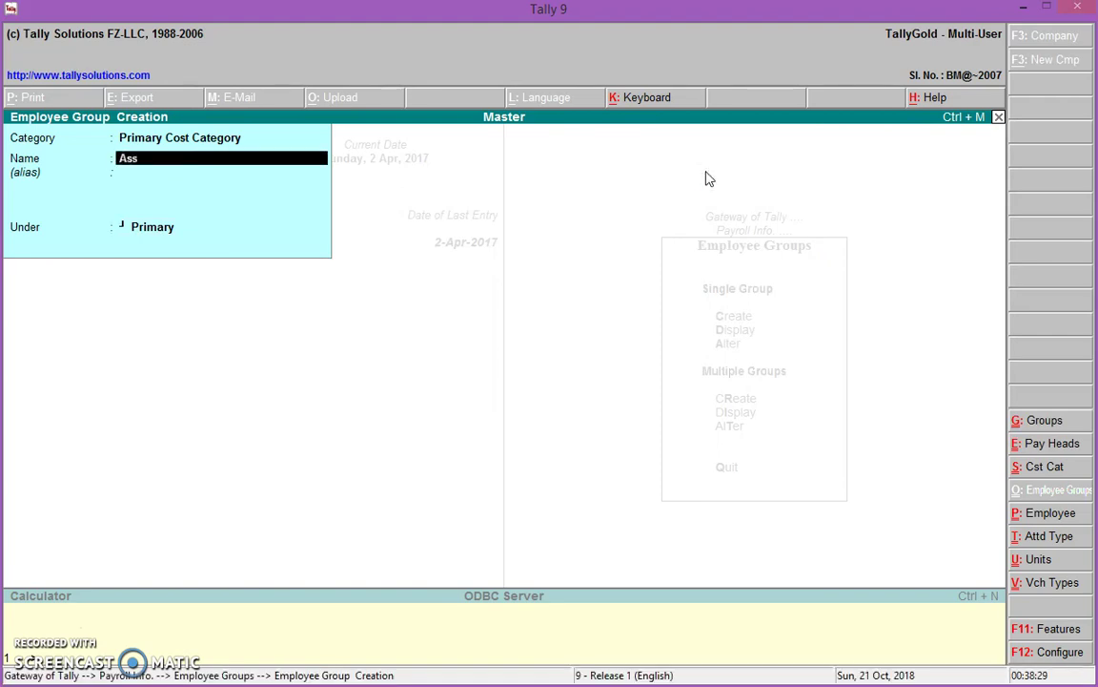
text(t. Accountant)
key(Return)
key(Return)
key(Return)
key(y)
text(HOD)
key(Return)
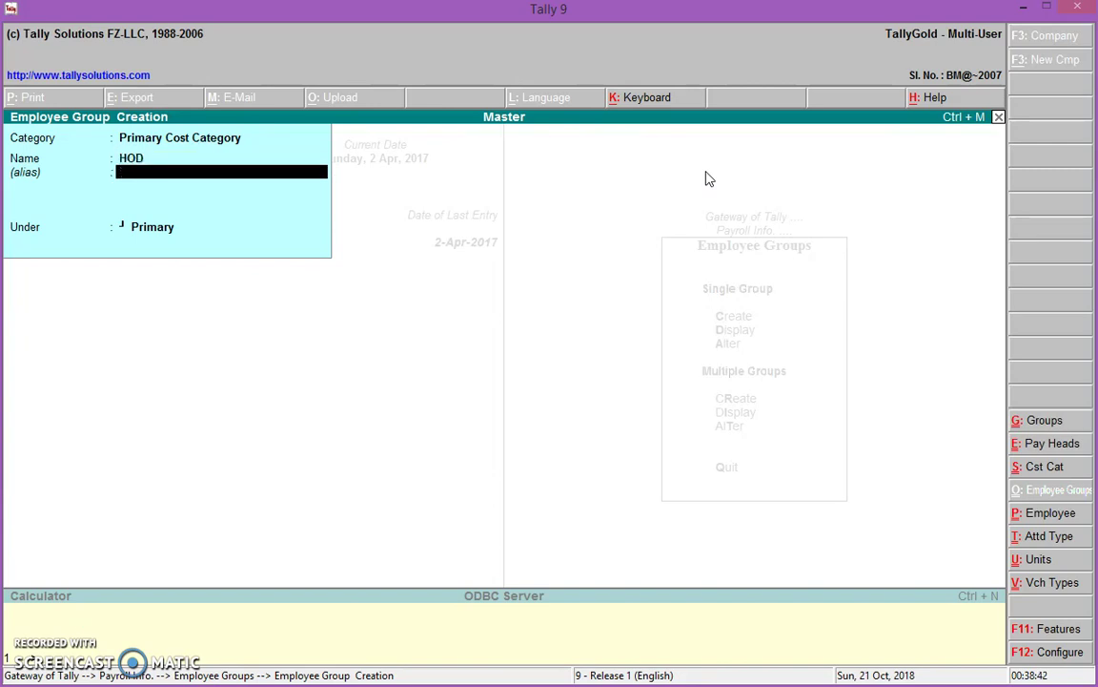
key(Return)
key(Return)
key(Return)
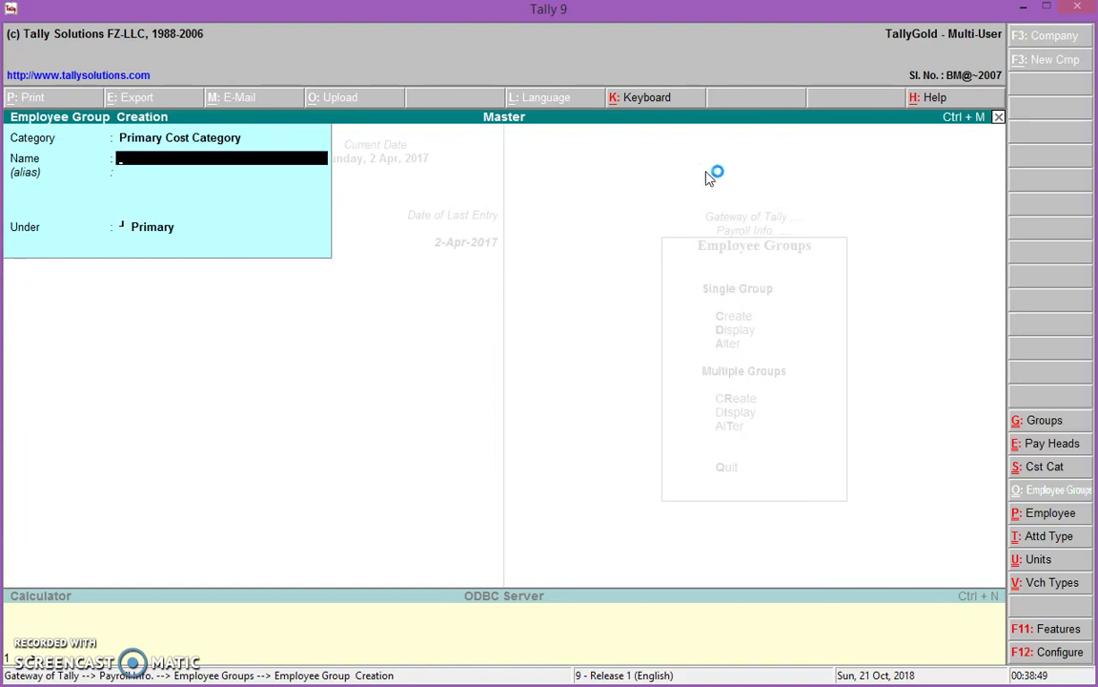
Create group Employees under Primary, then quit back to Payroll Info
text(Employees)
key(Return)
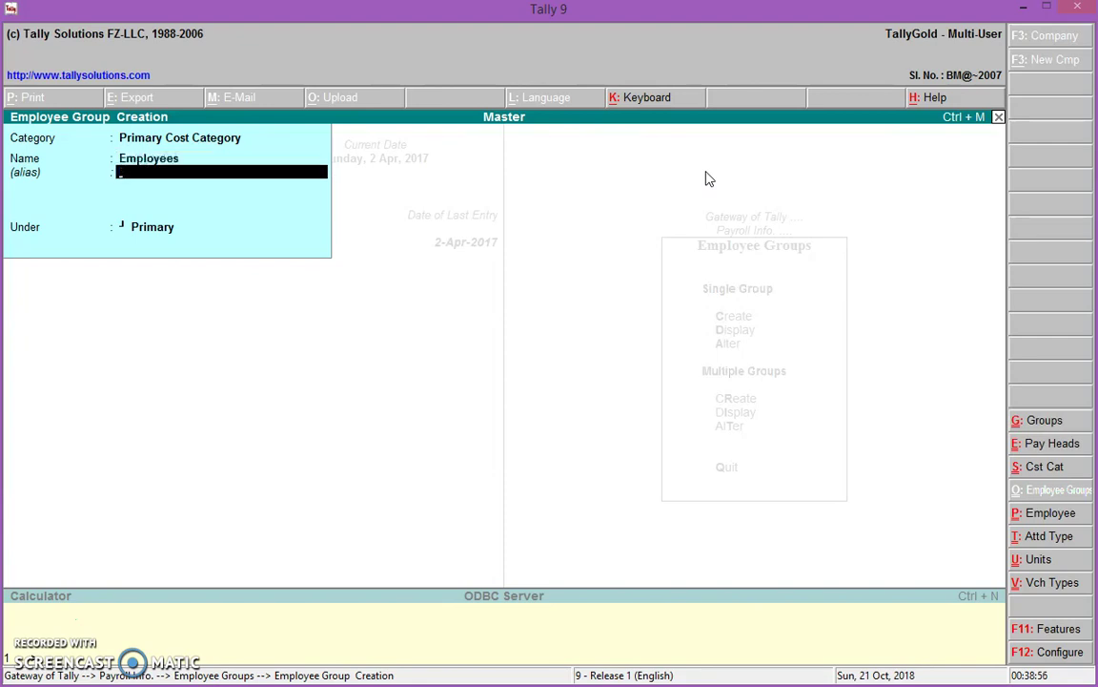
key(Return)
key(Return)
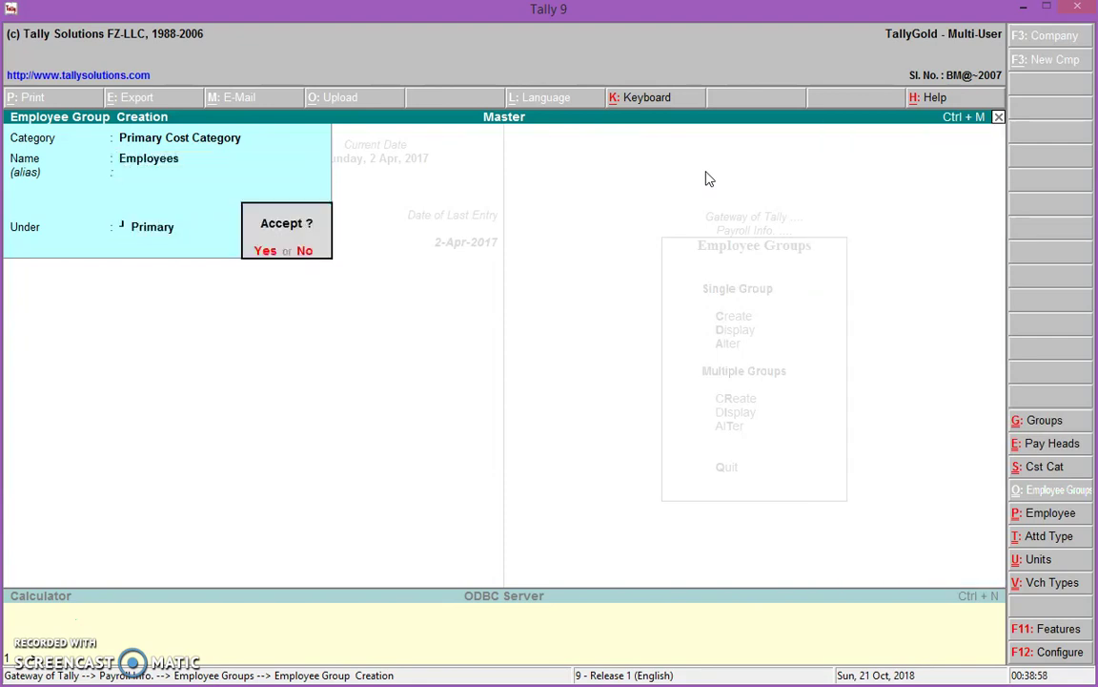
key(Return)
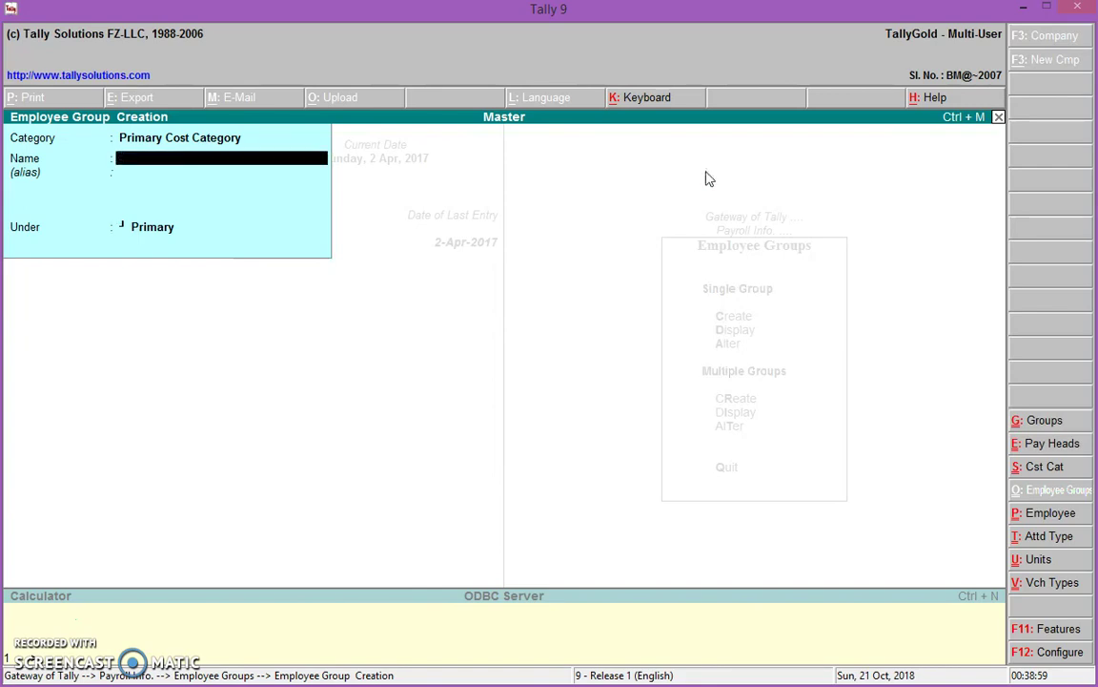
key(Escape)
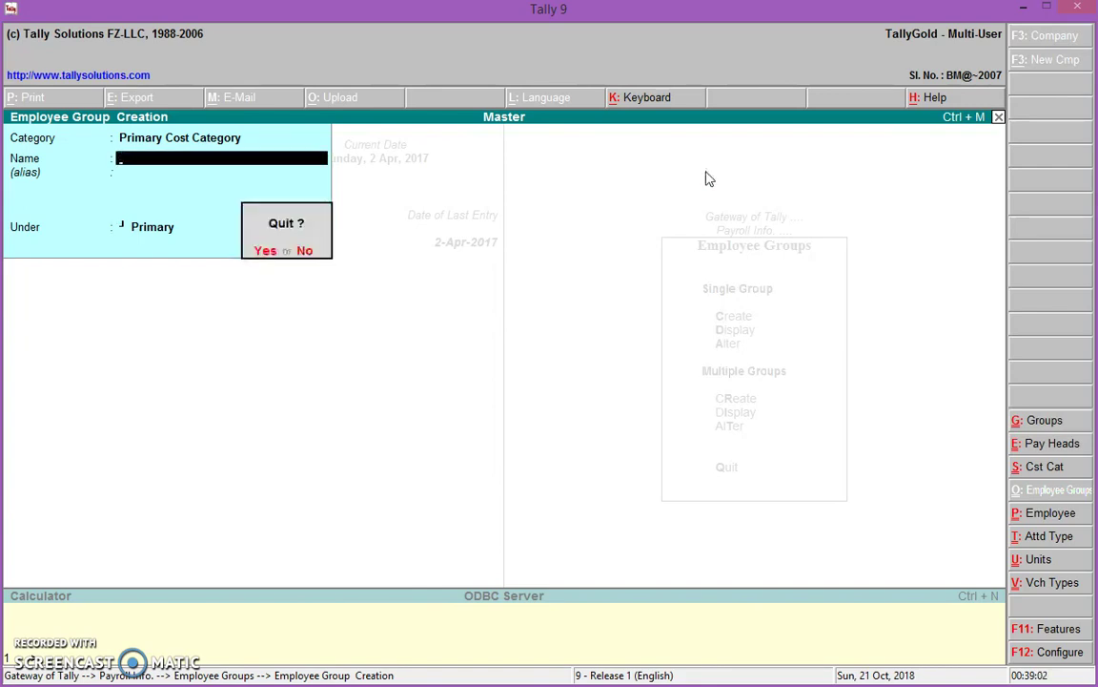
key(Return)
key(Escape)
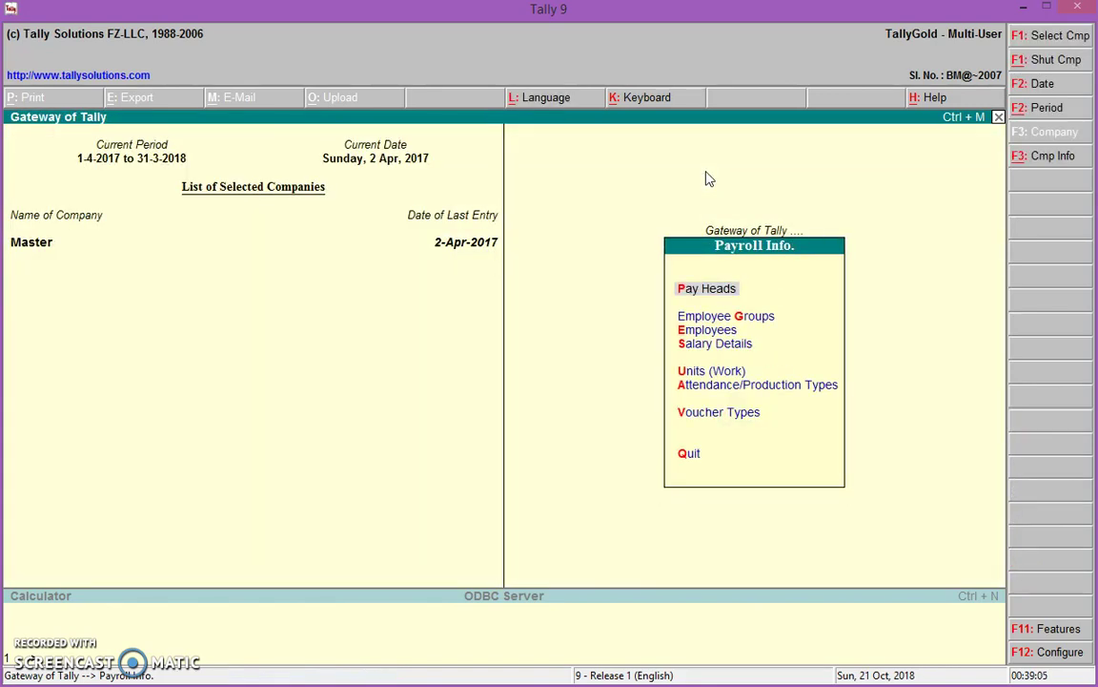
Open Employee Creation, view the employee table slide, and return to Tally
key(Down)
key(Down)
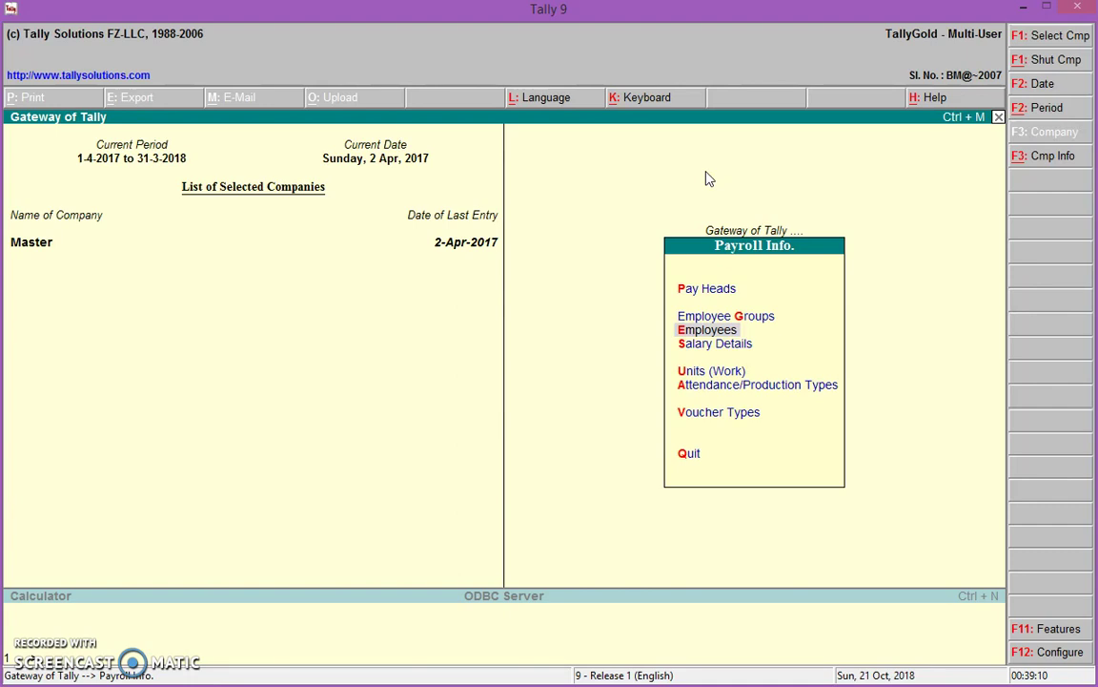
key(Return)
key(Return)
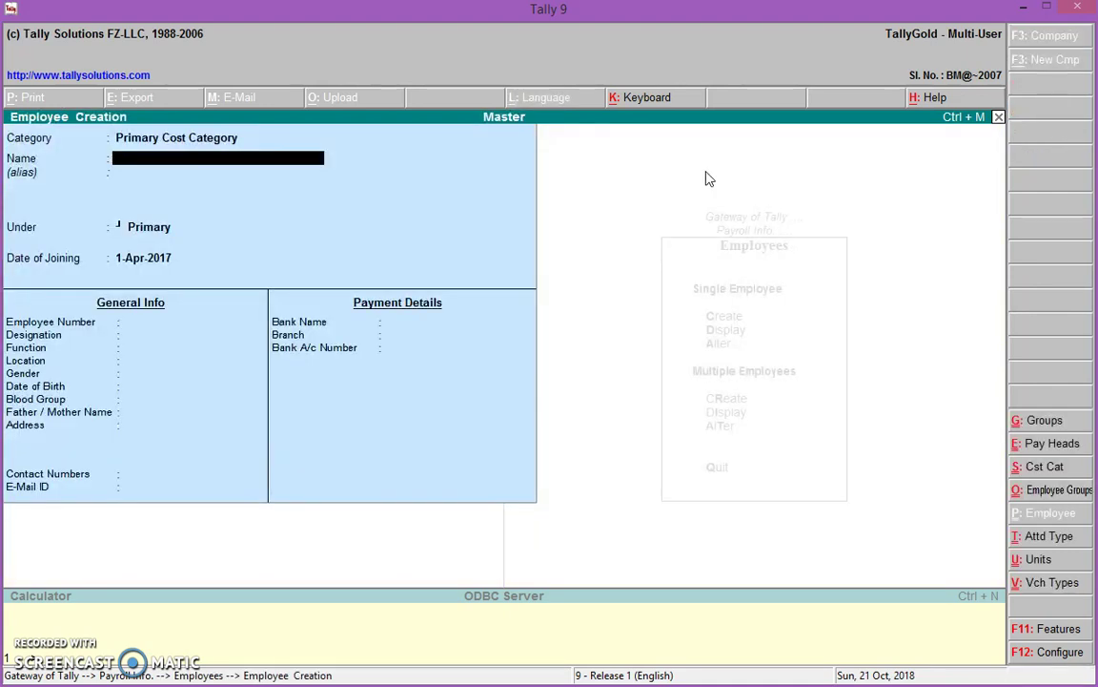
key(alt+Tab)
click(708, 332)
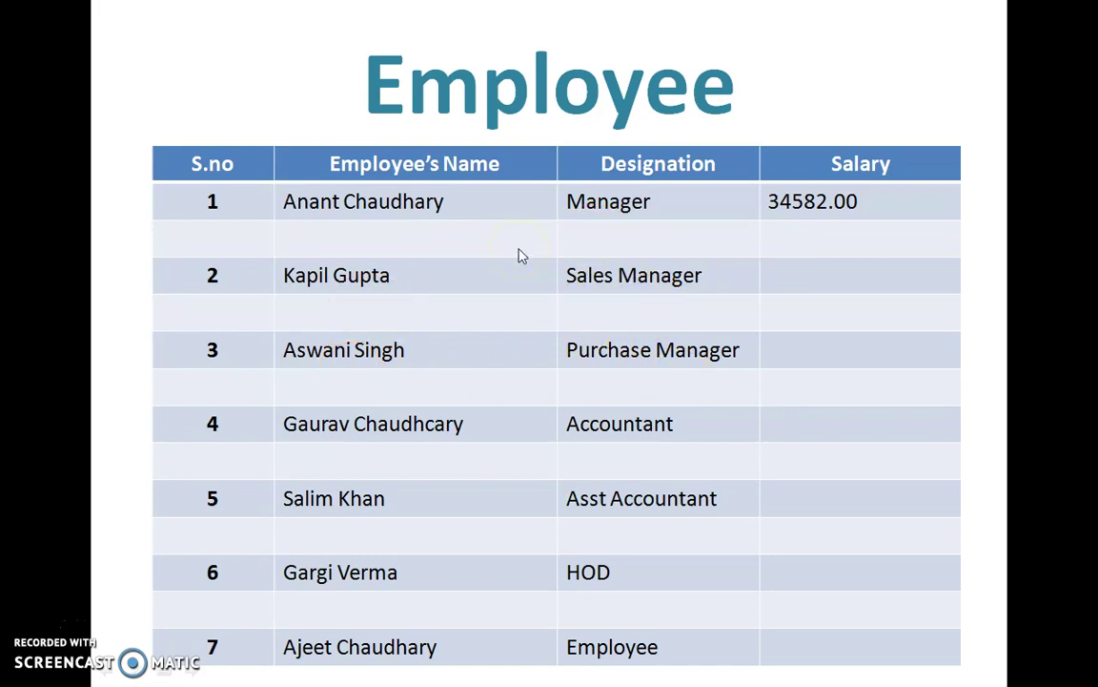
key(alt+Tab)
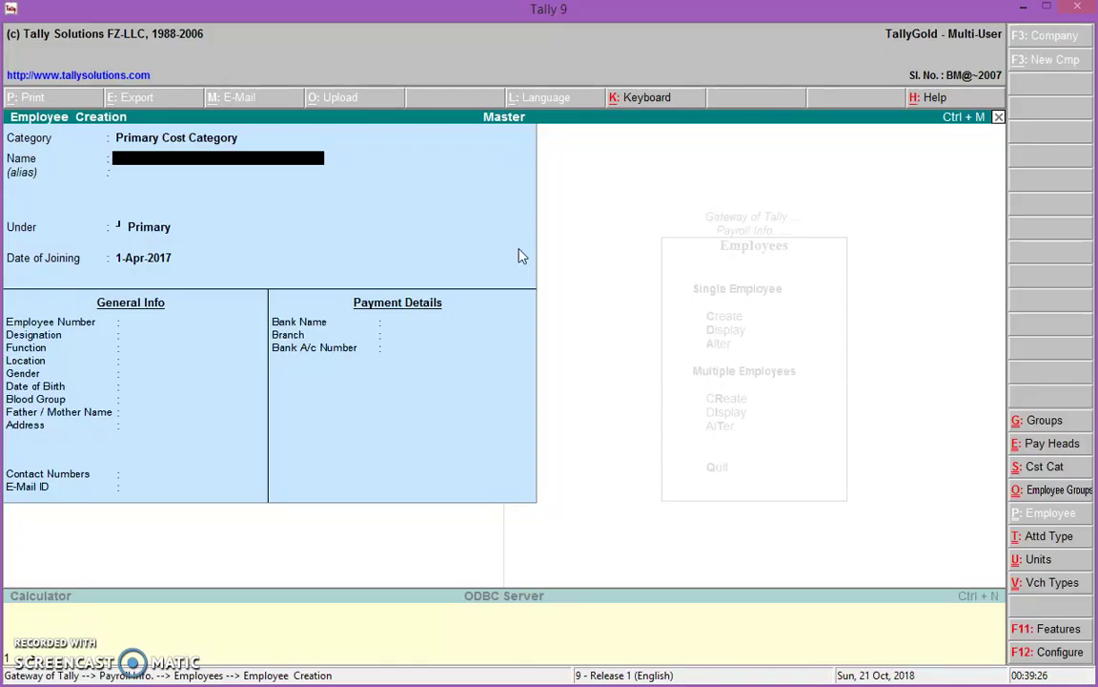
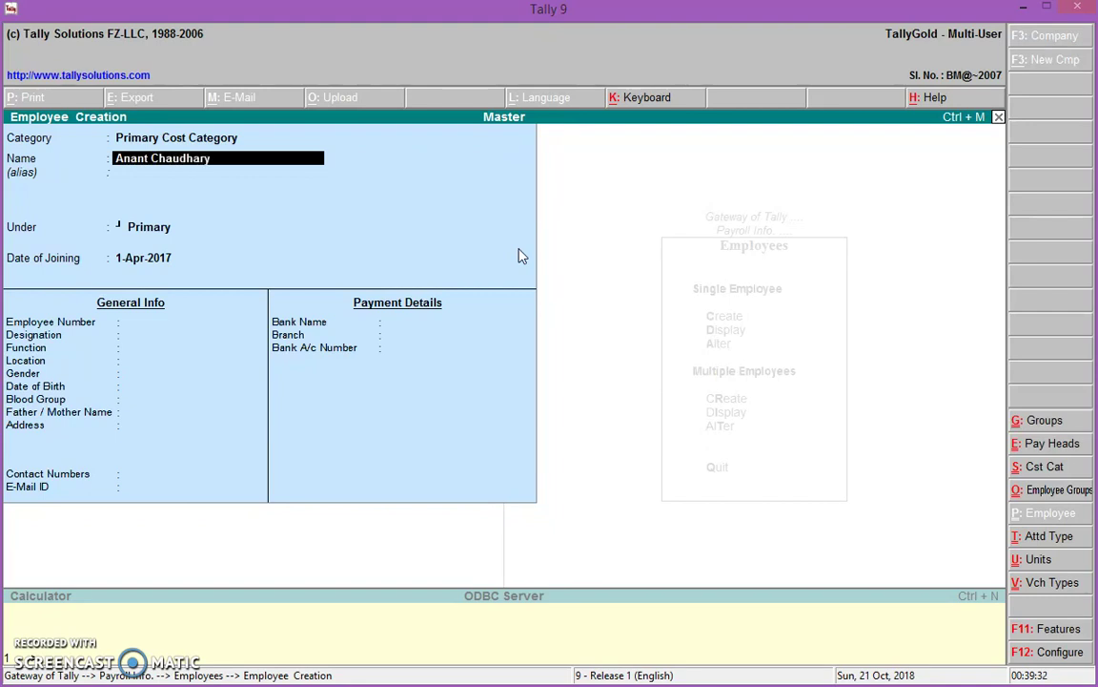
Enter the employee's name under Manager, joining 1-Apr-2017, with their employee number
key(Return)
key(Return)
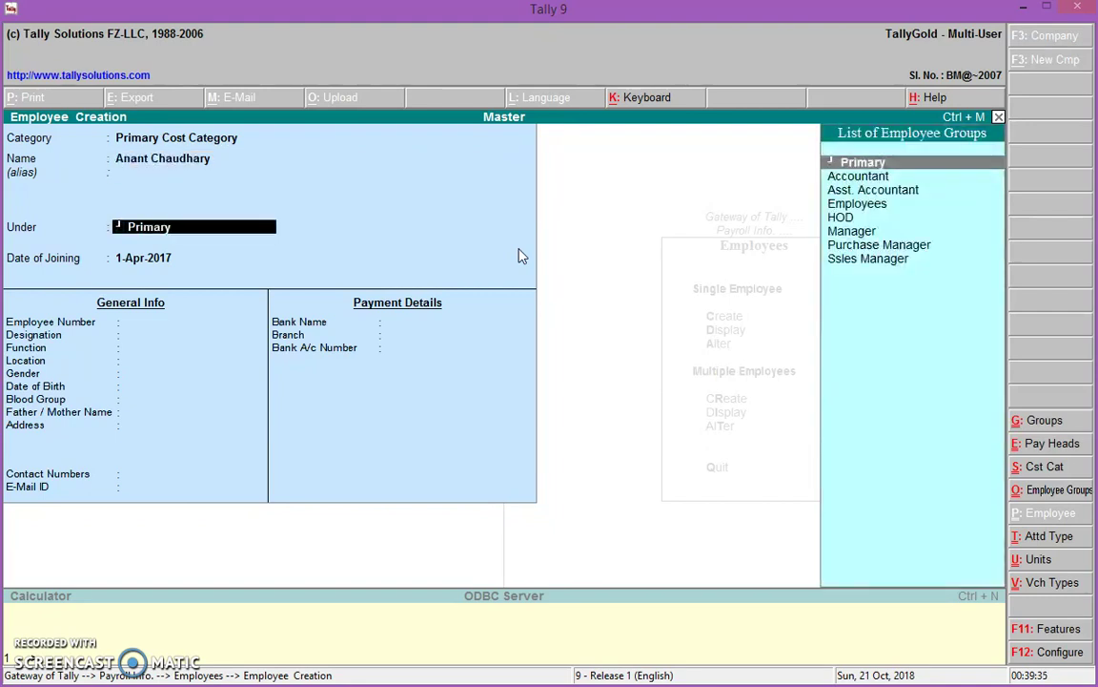
key(Down)
key(Down)
key(Down)
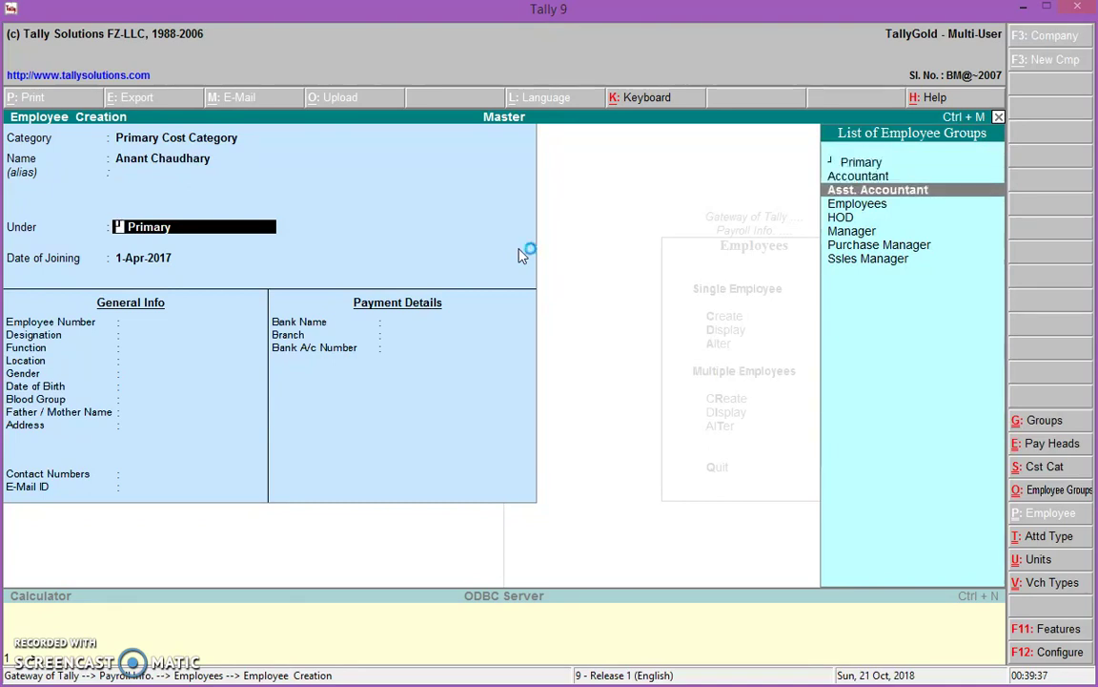
key(Down)
key(Down)
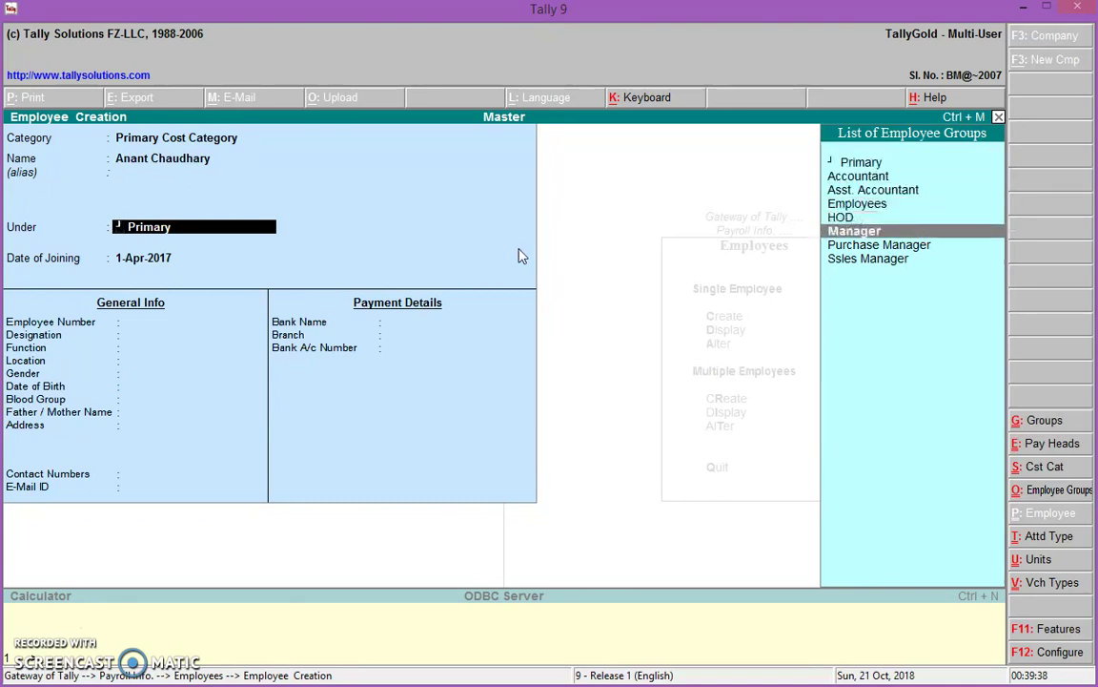
key(Return)
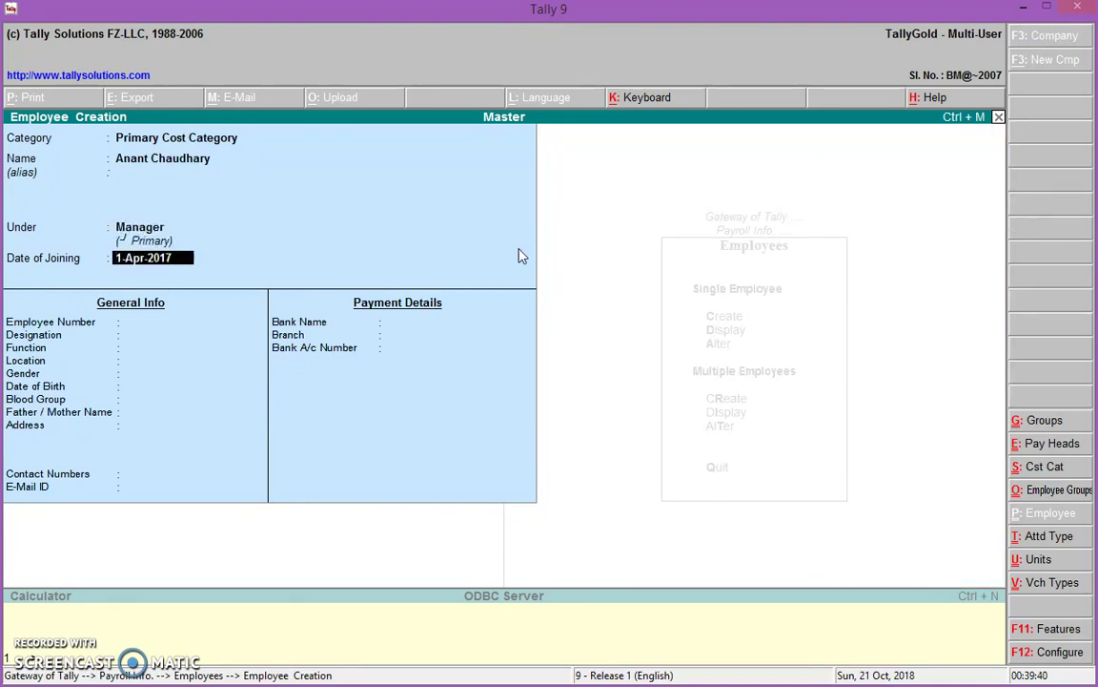
key(Return)
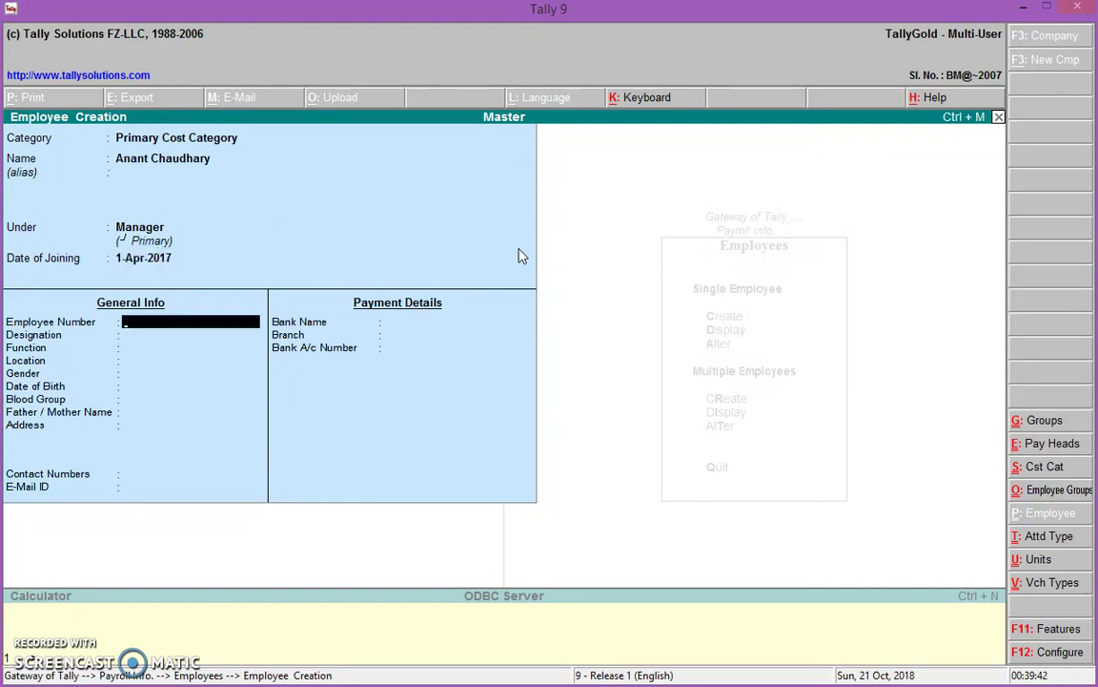
text(4152)
key(Return)
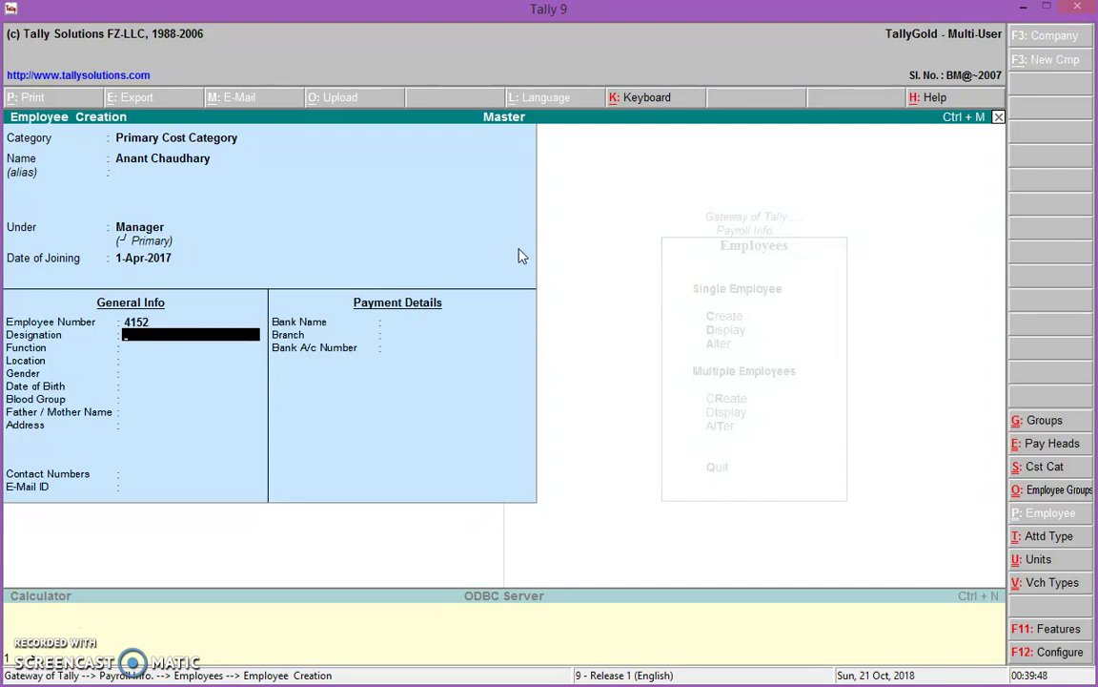
Set designation Meerut, function Managment, location Meerut and gender Male
text(Meerut)
key(Return)
text(Mana)
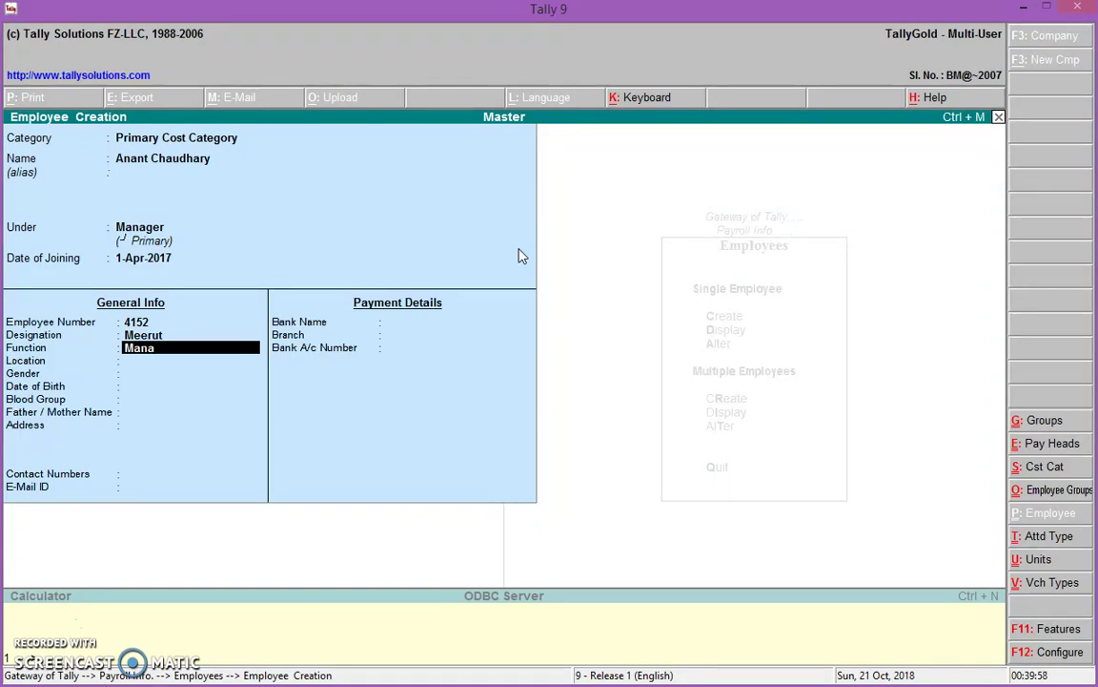
text(gment)
key(Return)
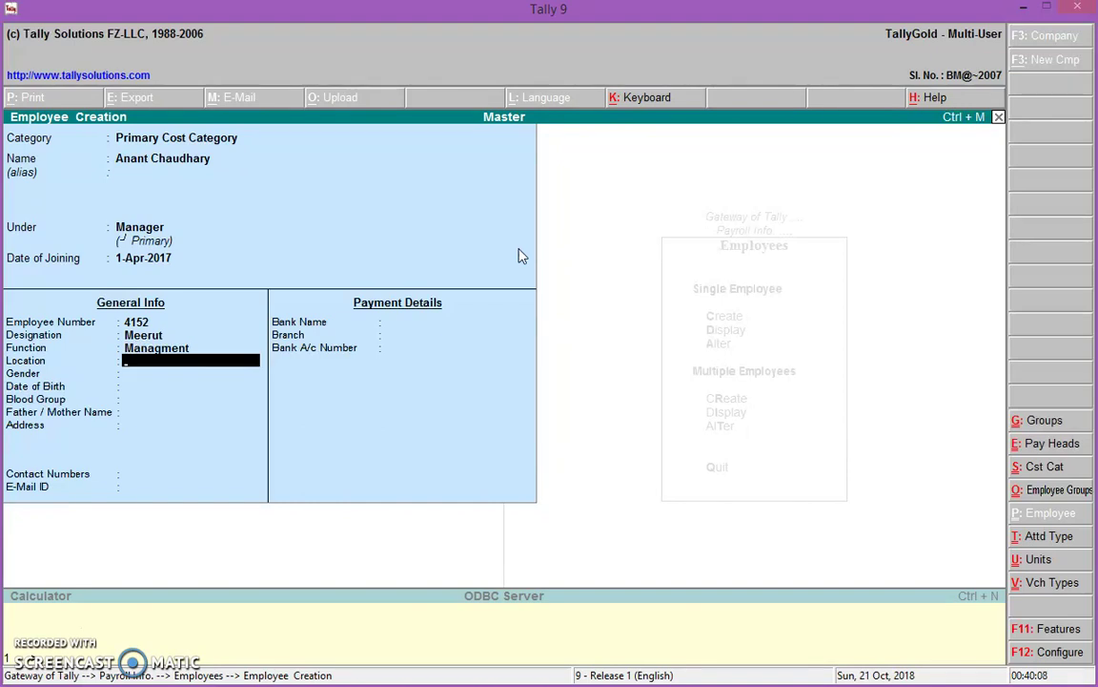
text(Meerut)
key(Return)
text(Male)
key(Return)
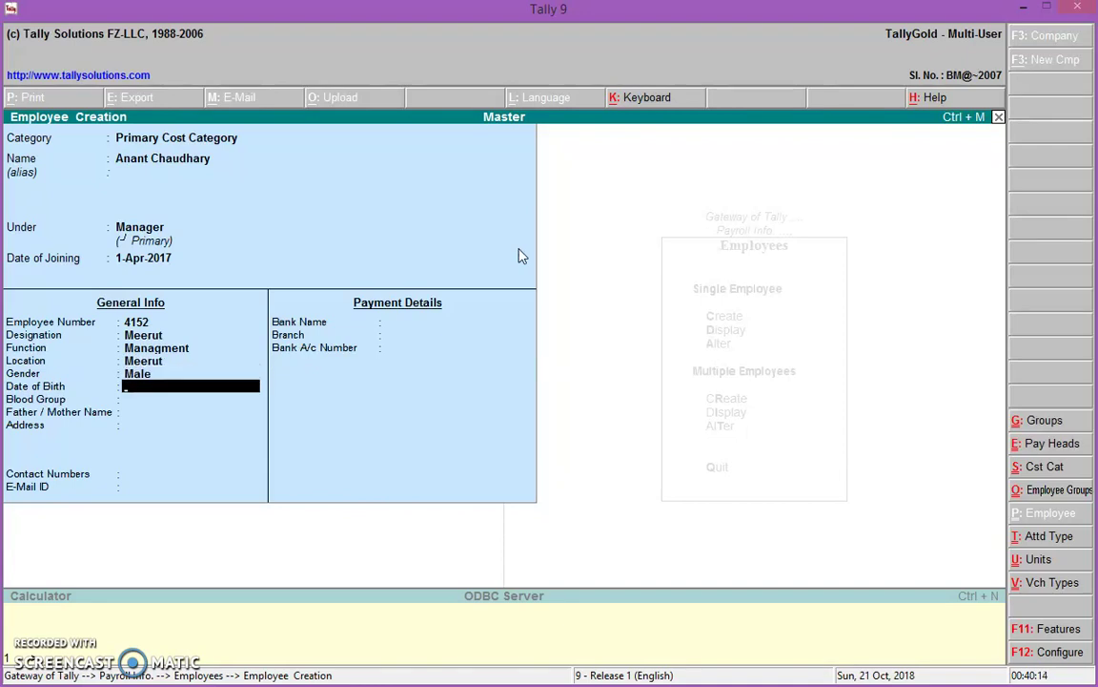
text(15/)
key(BackSpace)
key(BackSpace)
key(BackSpace)
text(14/)
text(09)
text(/)
text(1995)
key(Return)
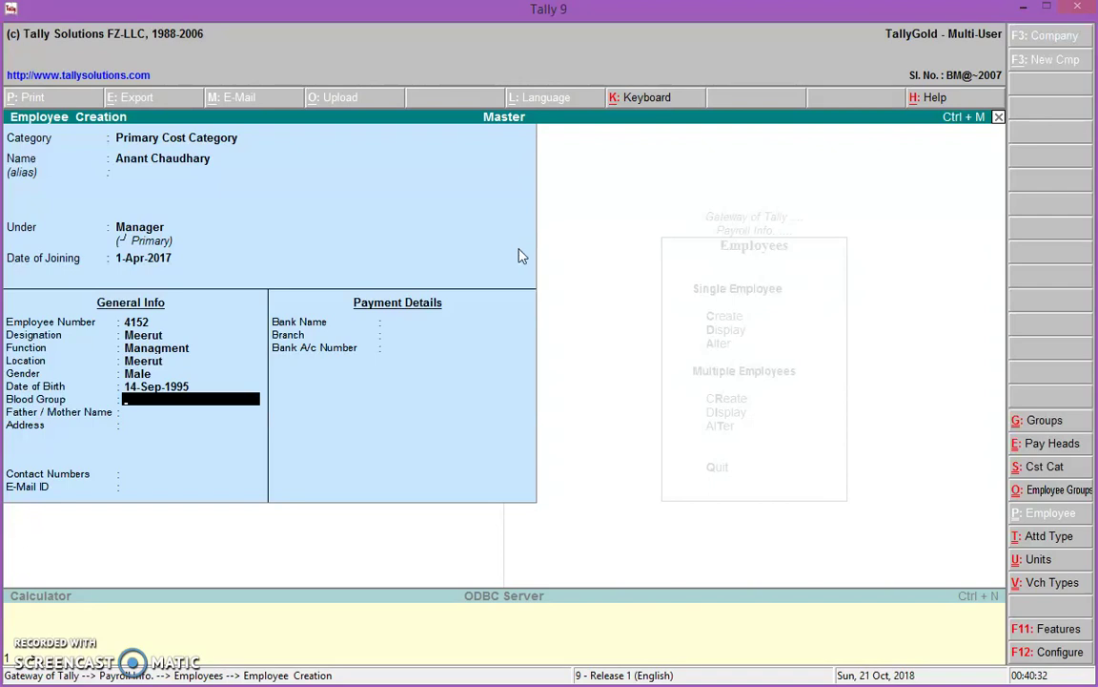
key(Return)
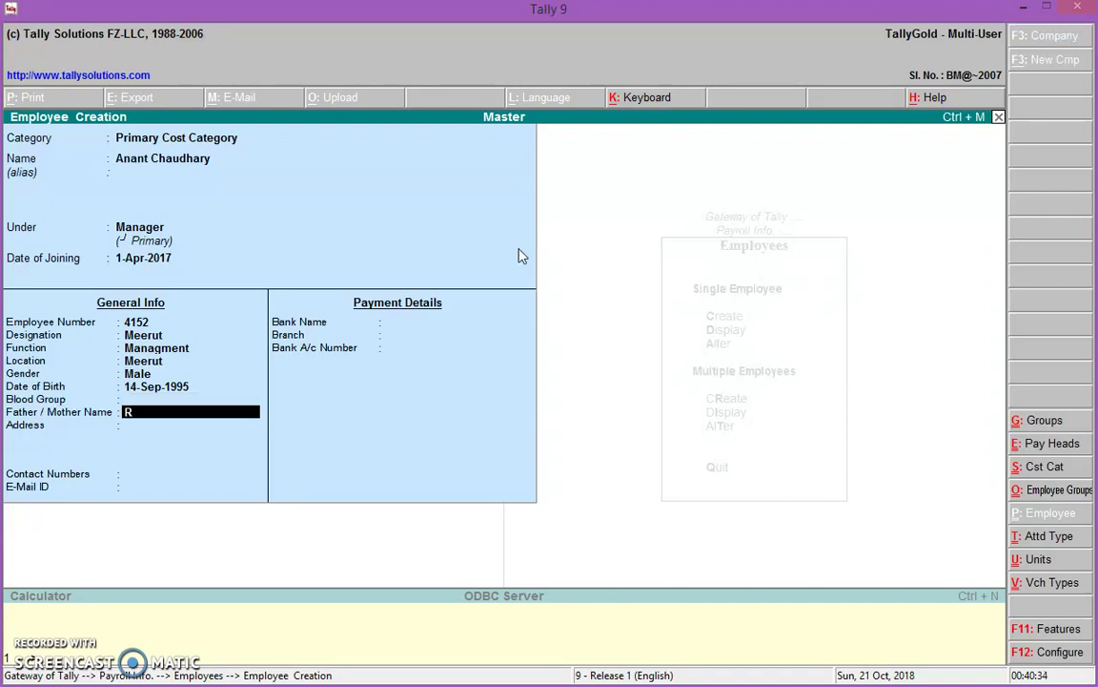
key(Return)
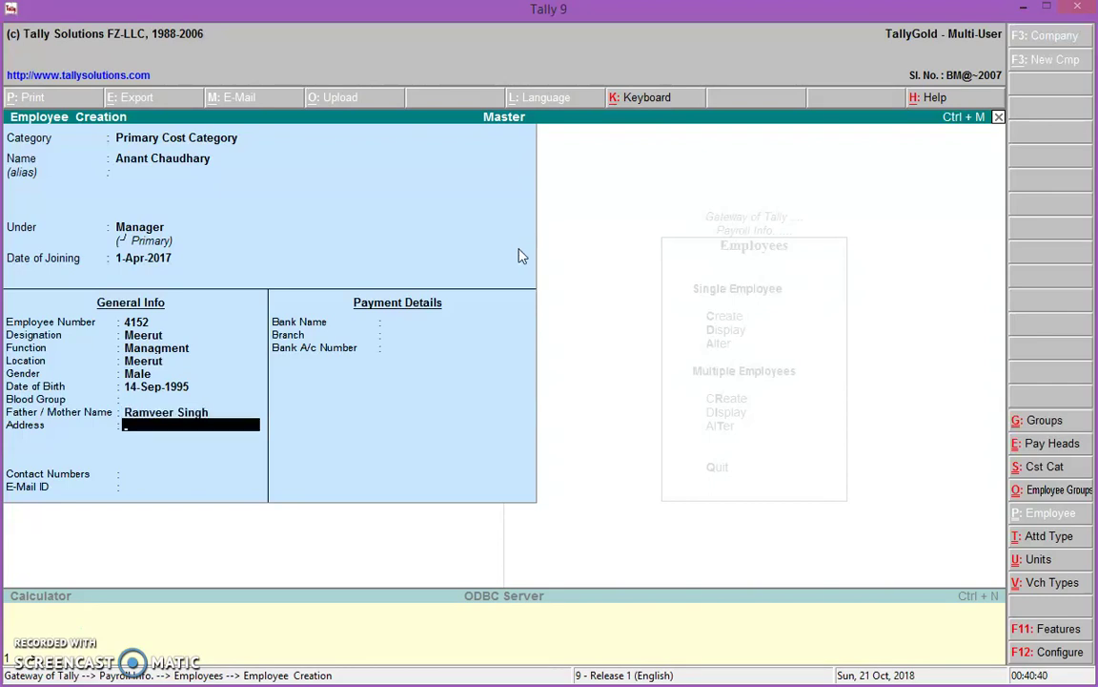
text(Meerut)
key(Return)
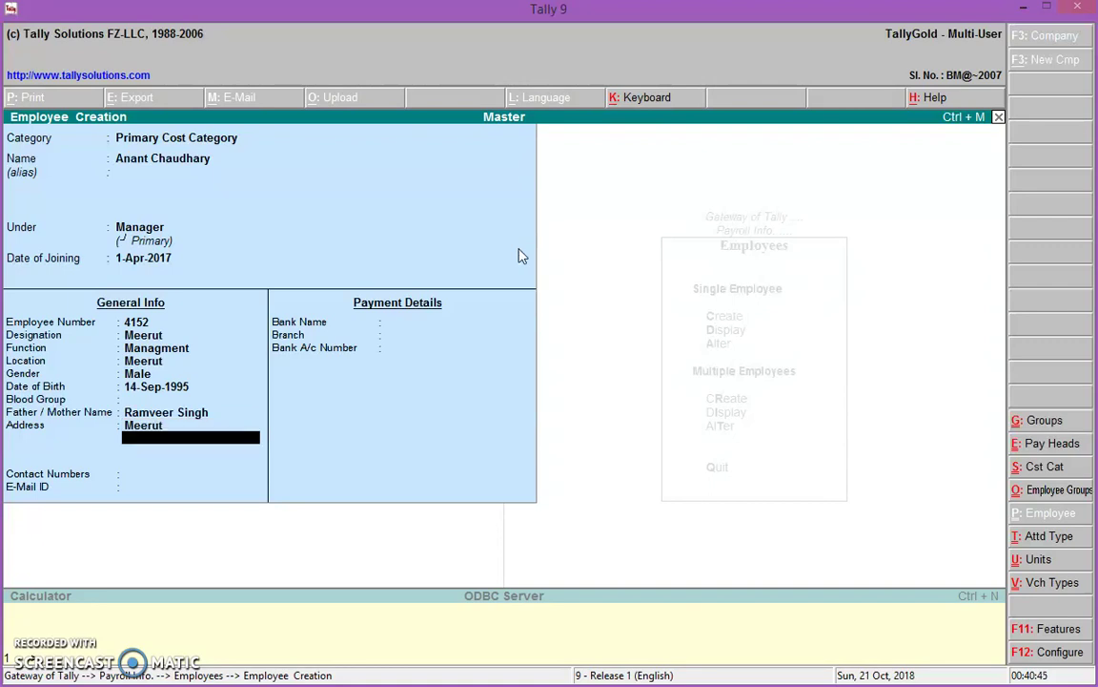
key(Return)
Add the contact number and SBI Pallavpuram bank account, then save the employee
text(654654)
key(Return)
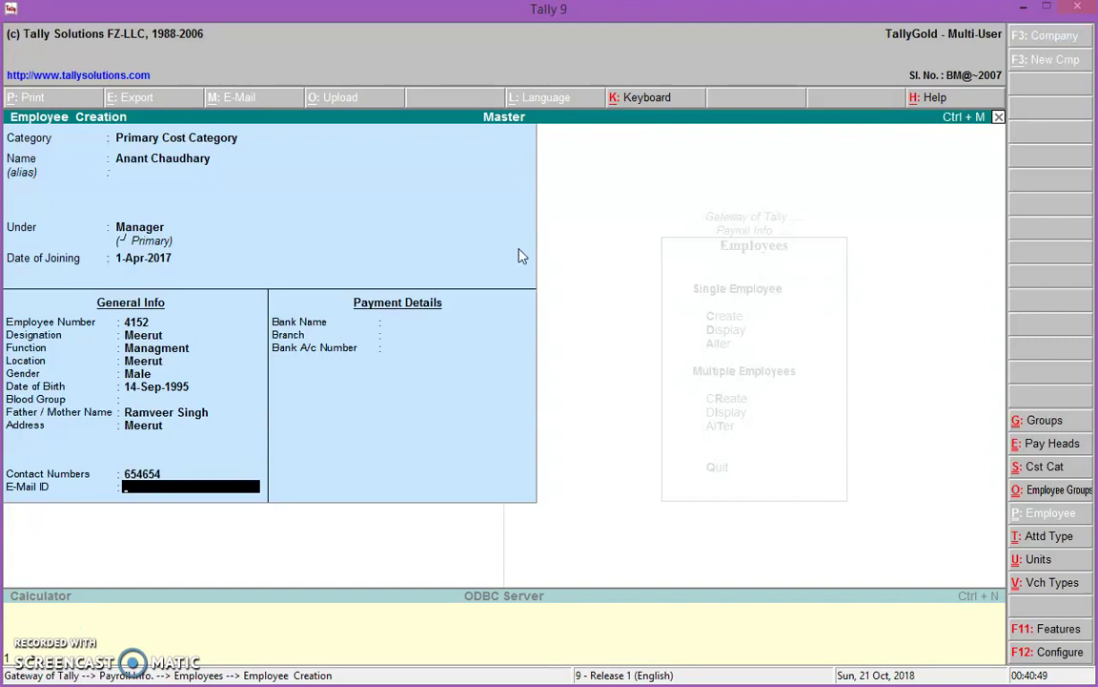
key(Return)
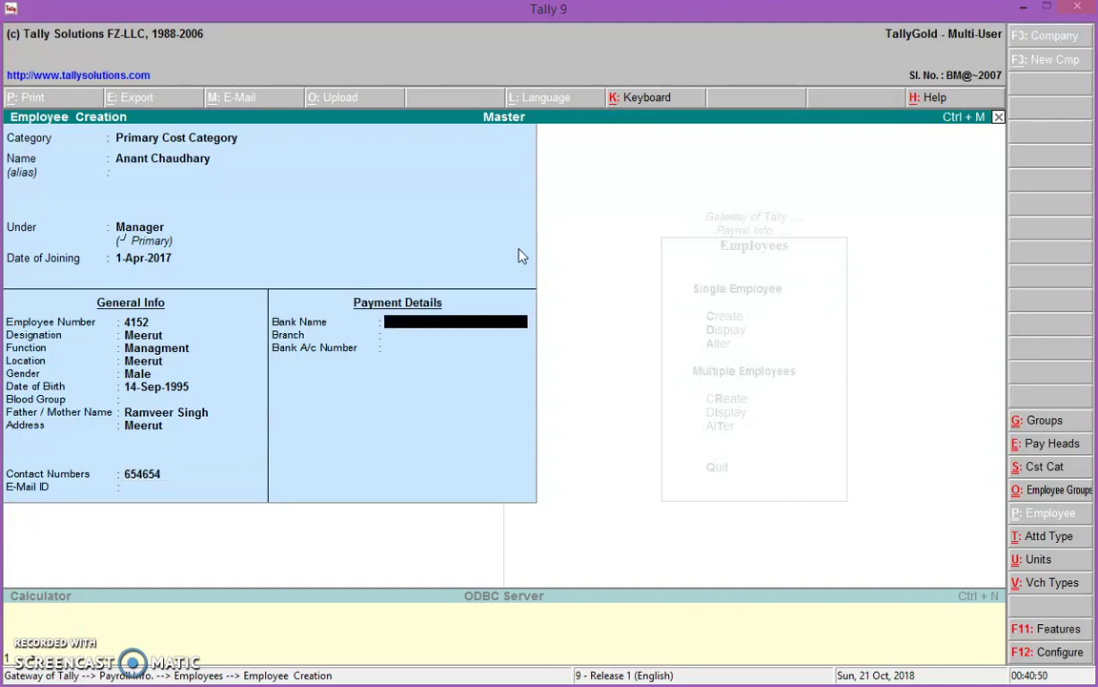
text(SBI)
key(Return)
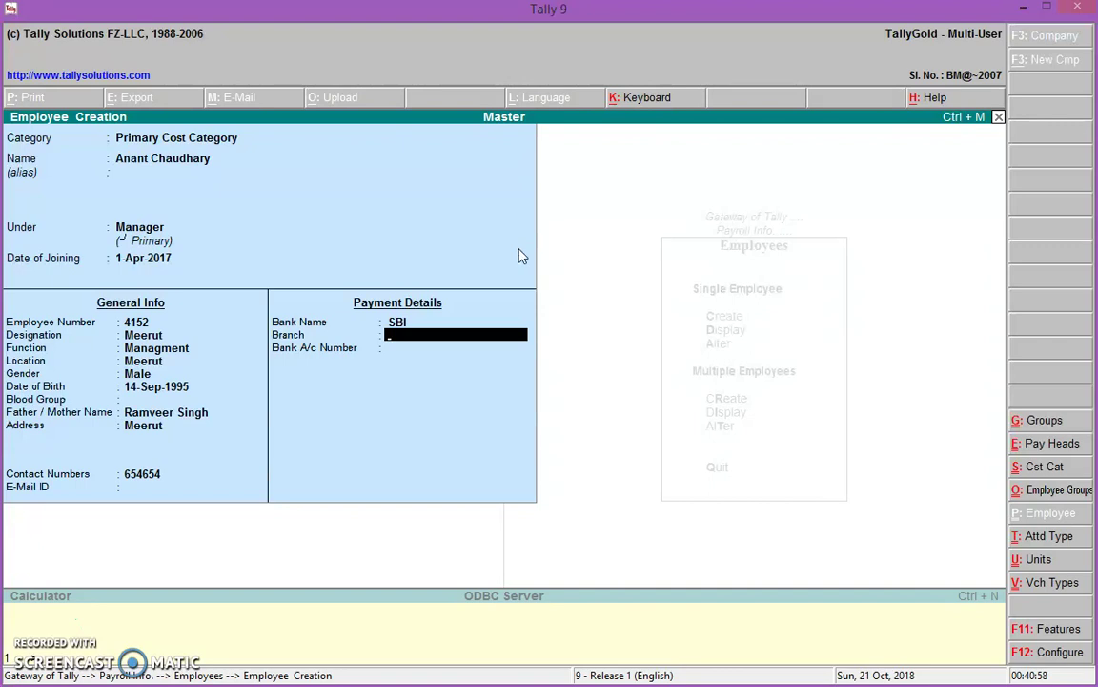
text(Pallavpuram)
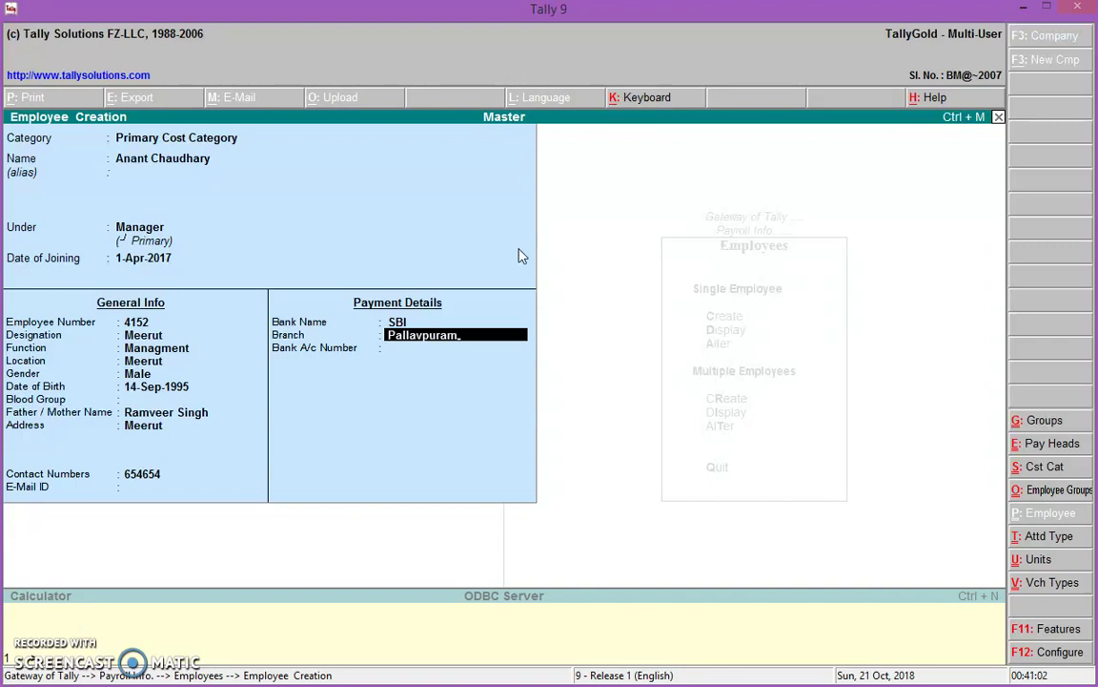
key(Return)
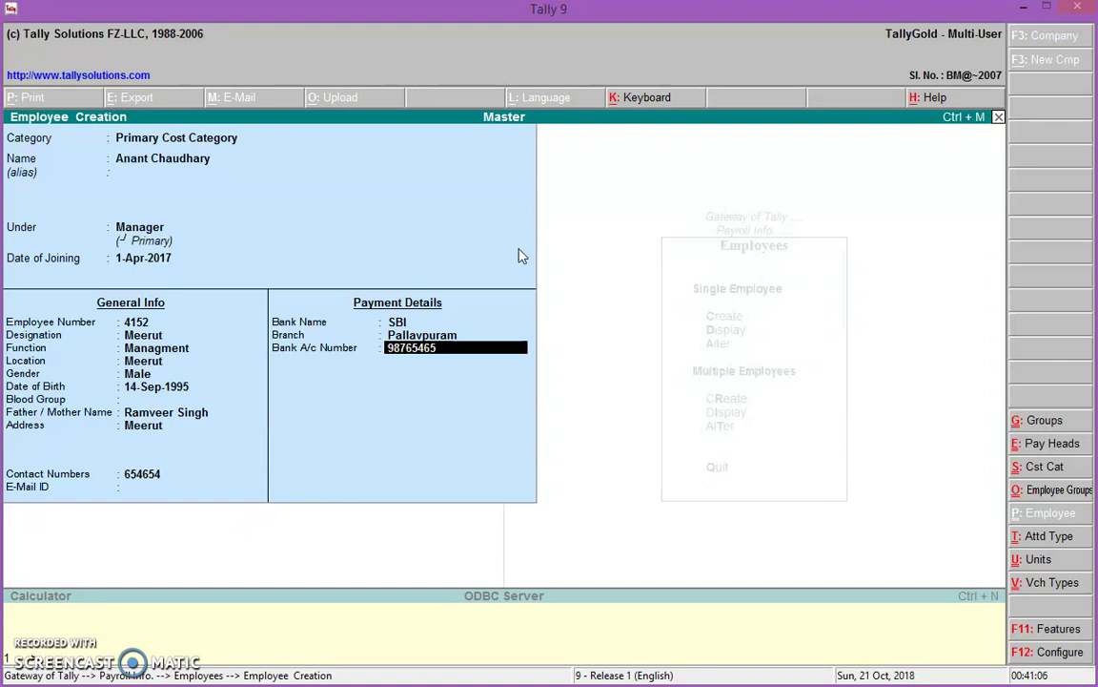
key(Return)
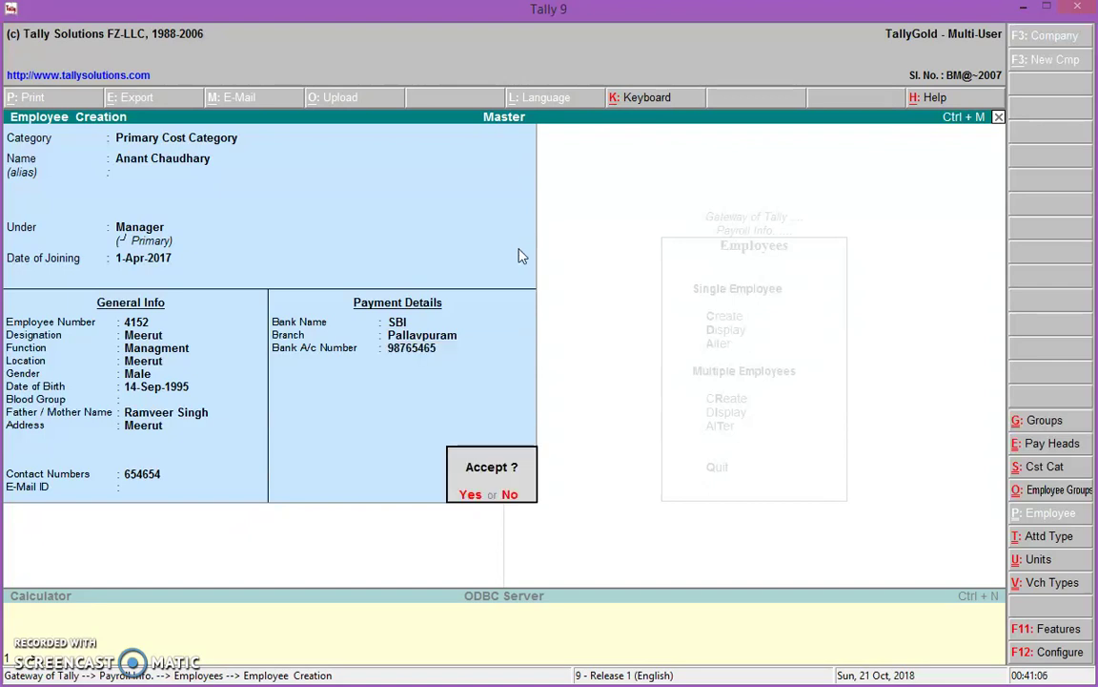
key(Return)
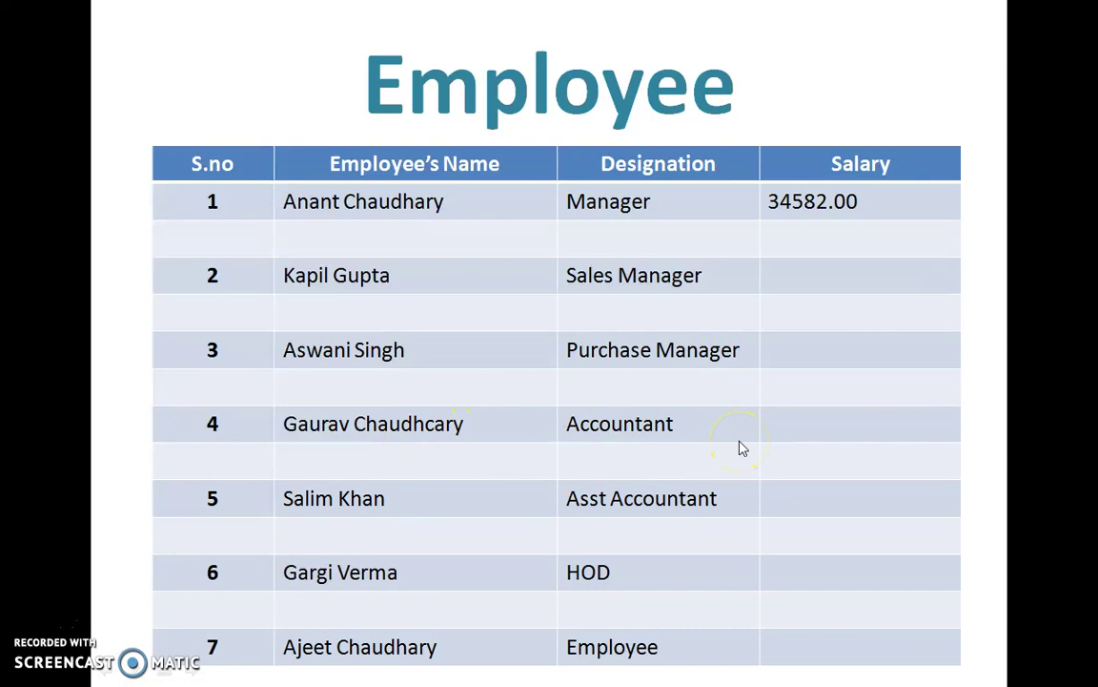
key(alt+Tab)
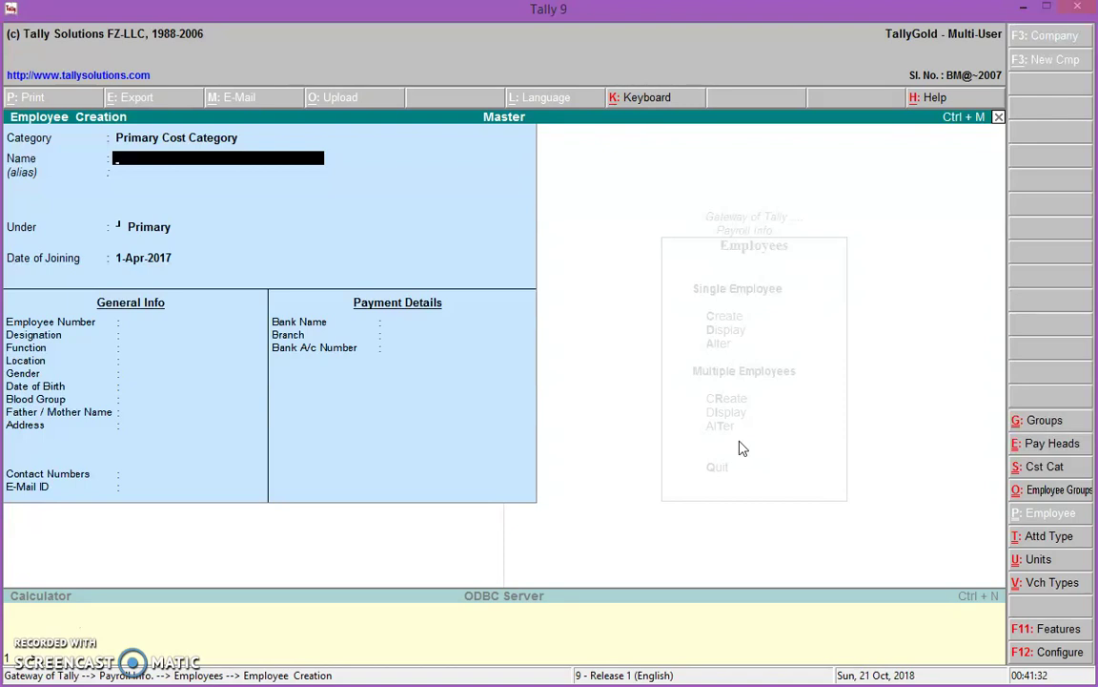
Quit Employee Creation and start creating Salary Details from Payroll Info
key(Escape)
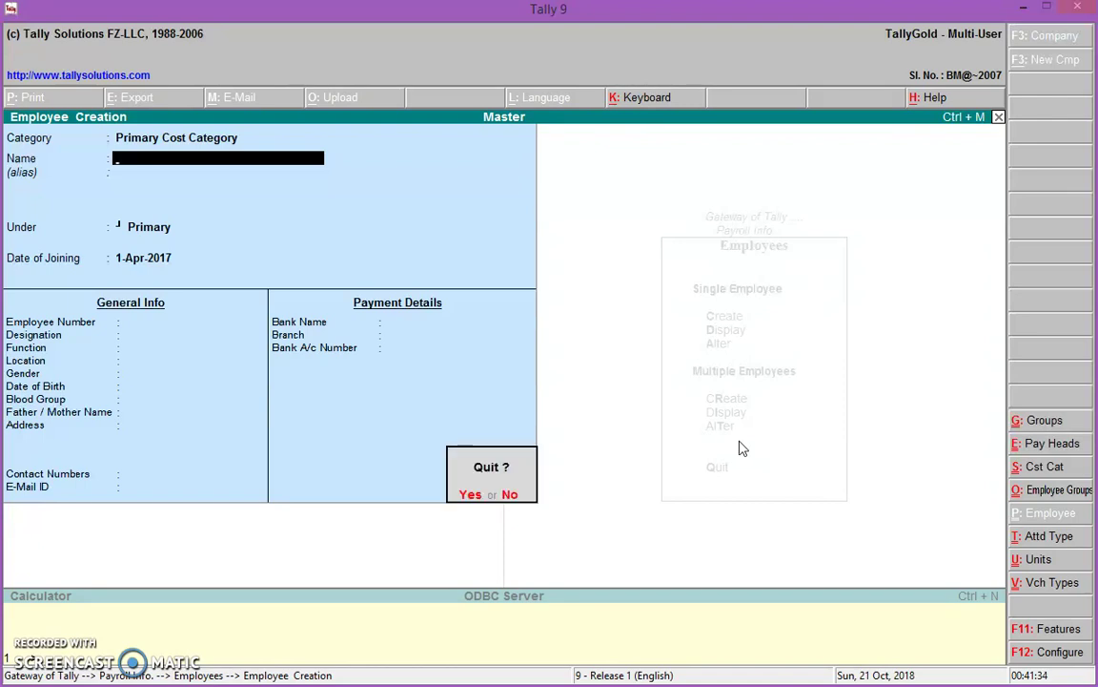
key(y)
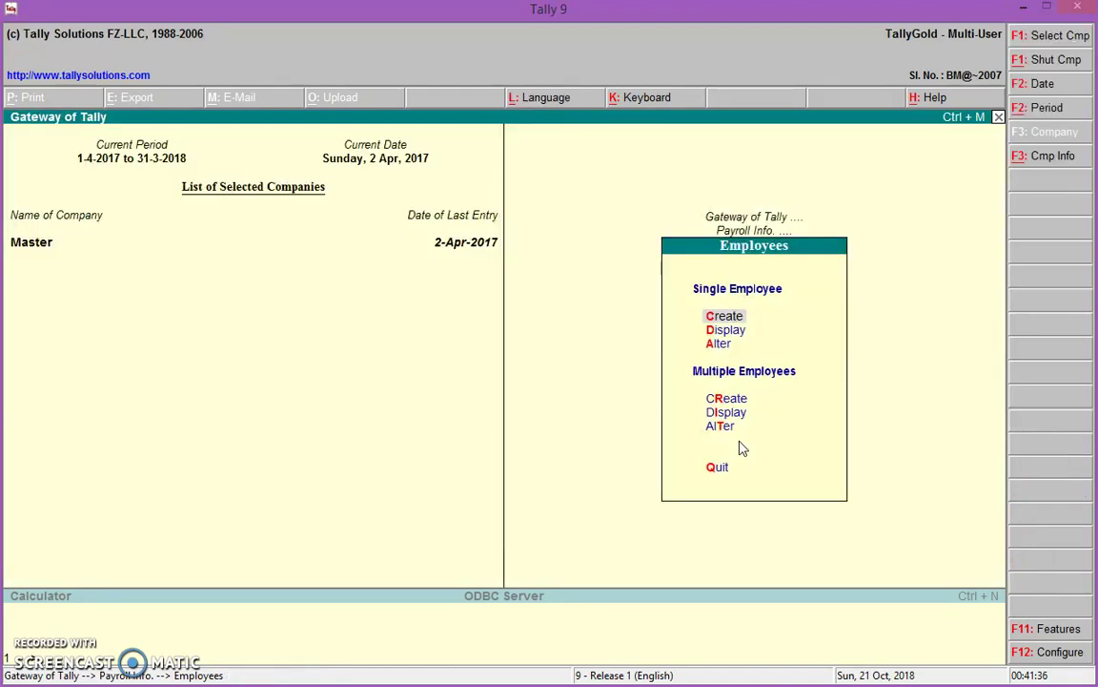
key(Escape)
key(Down)
key(Down)
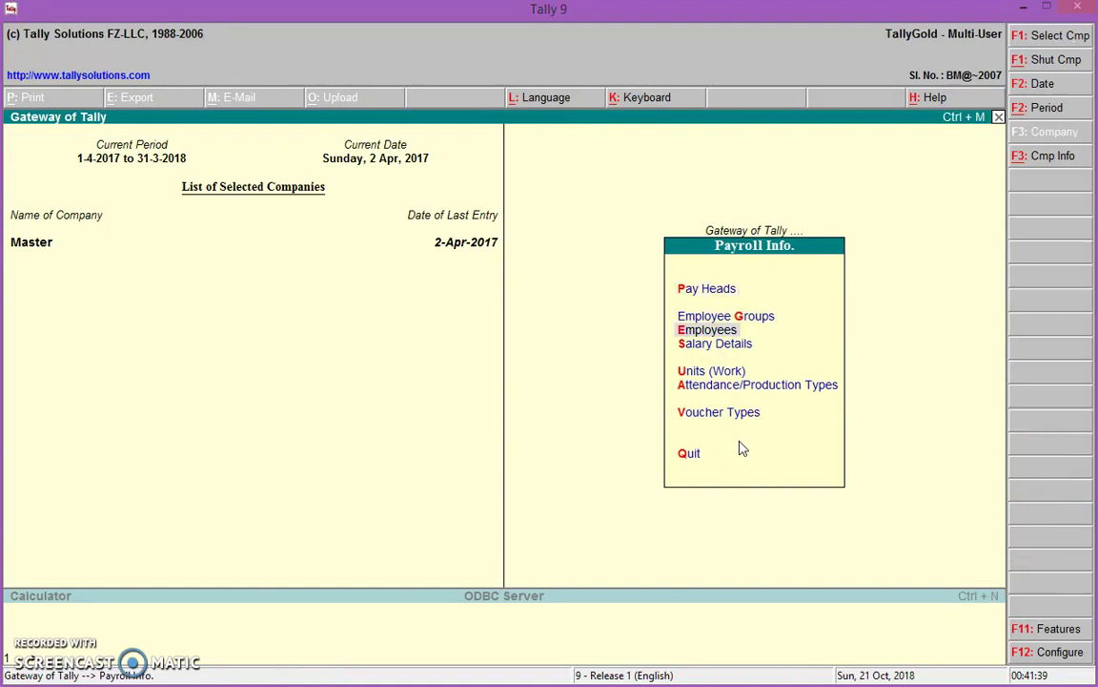
key(Down)
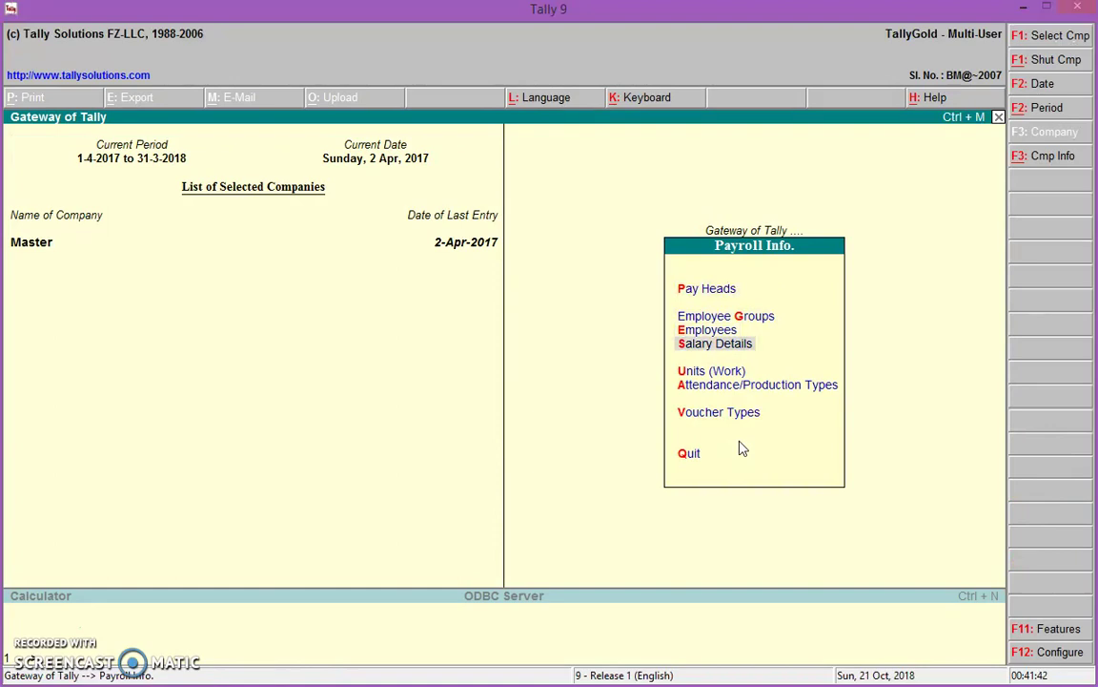
key(Return)
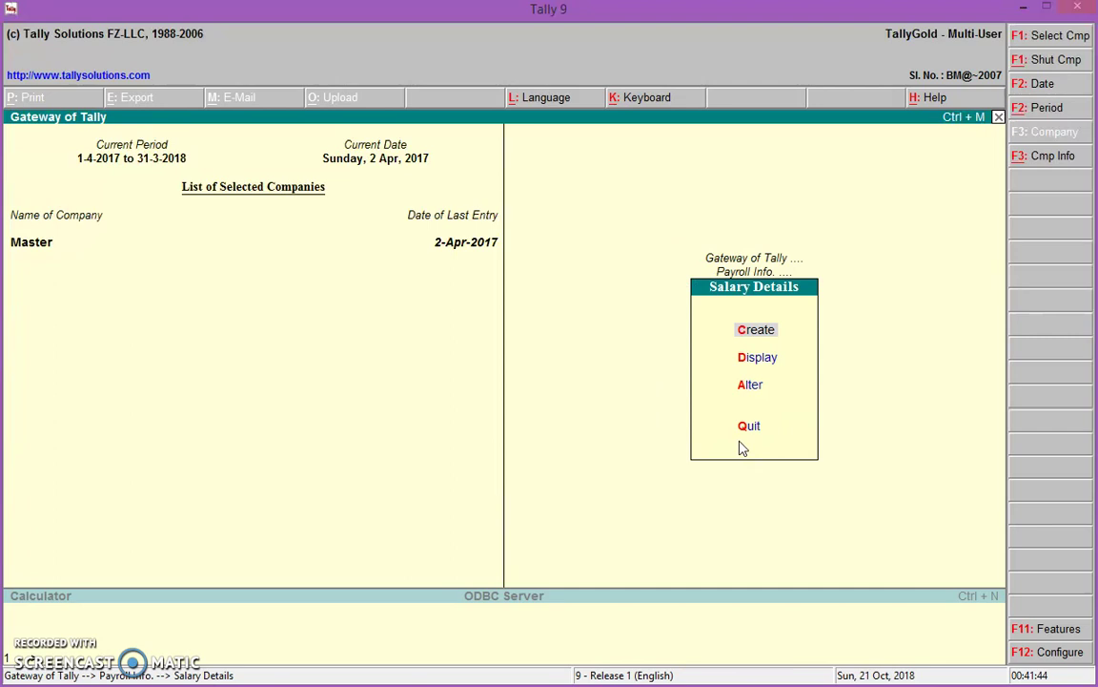
key(Return)
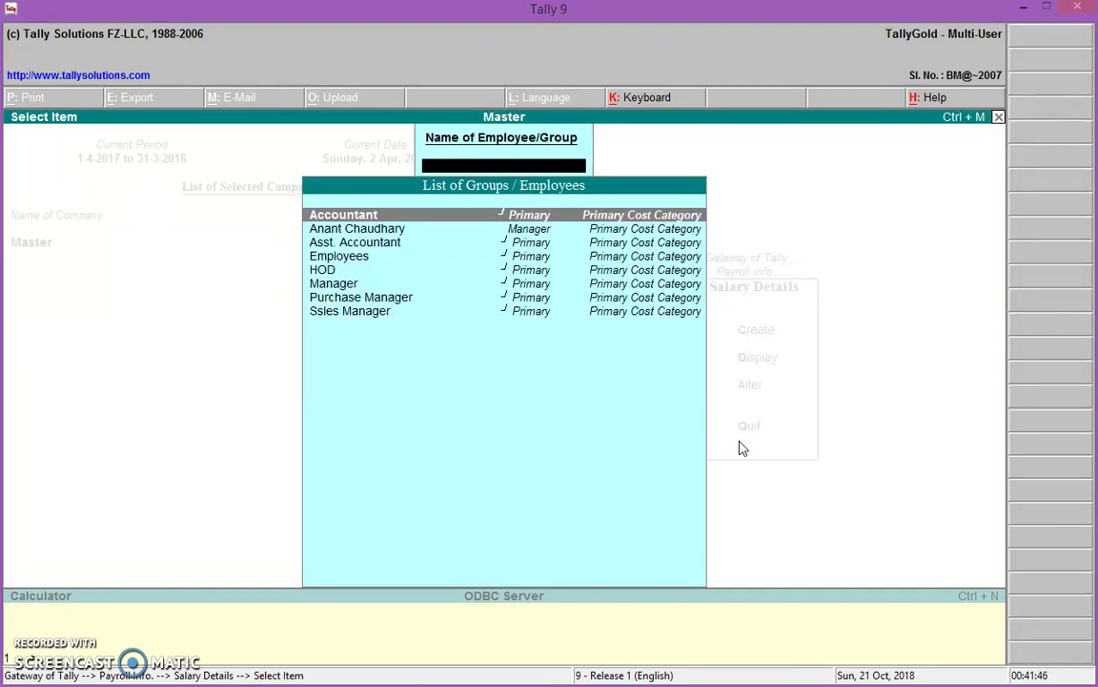
Select the employee under Manager in the groups/employees list
key(Down)
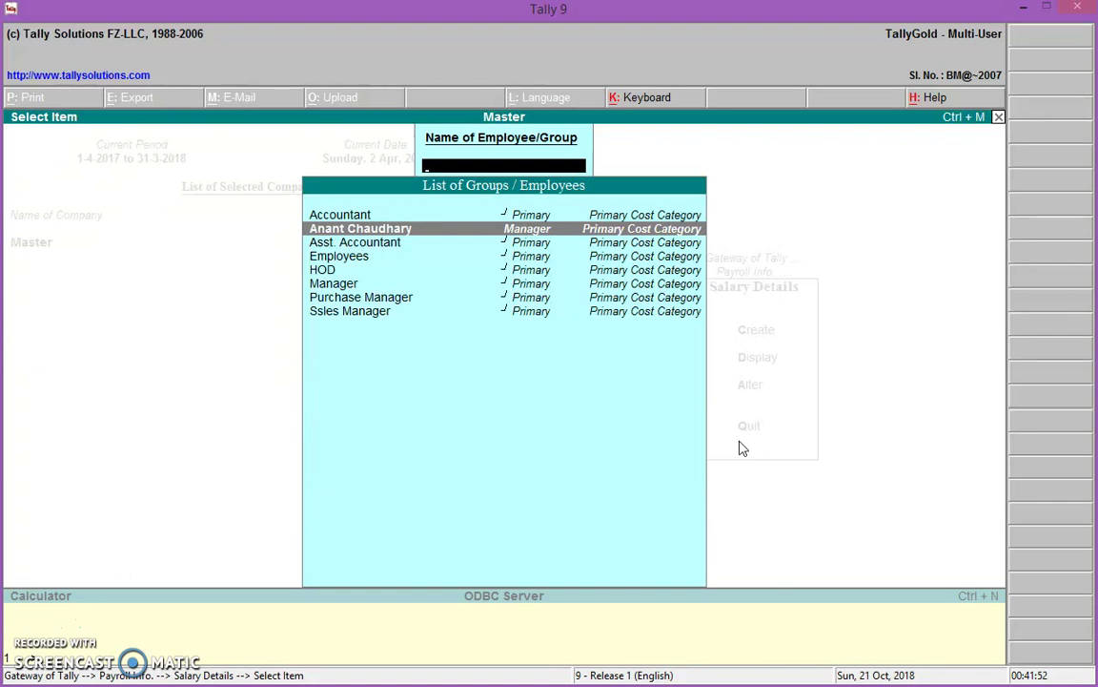
key(Down)
key(Down)
key(Down)
key(Down)
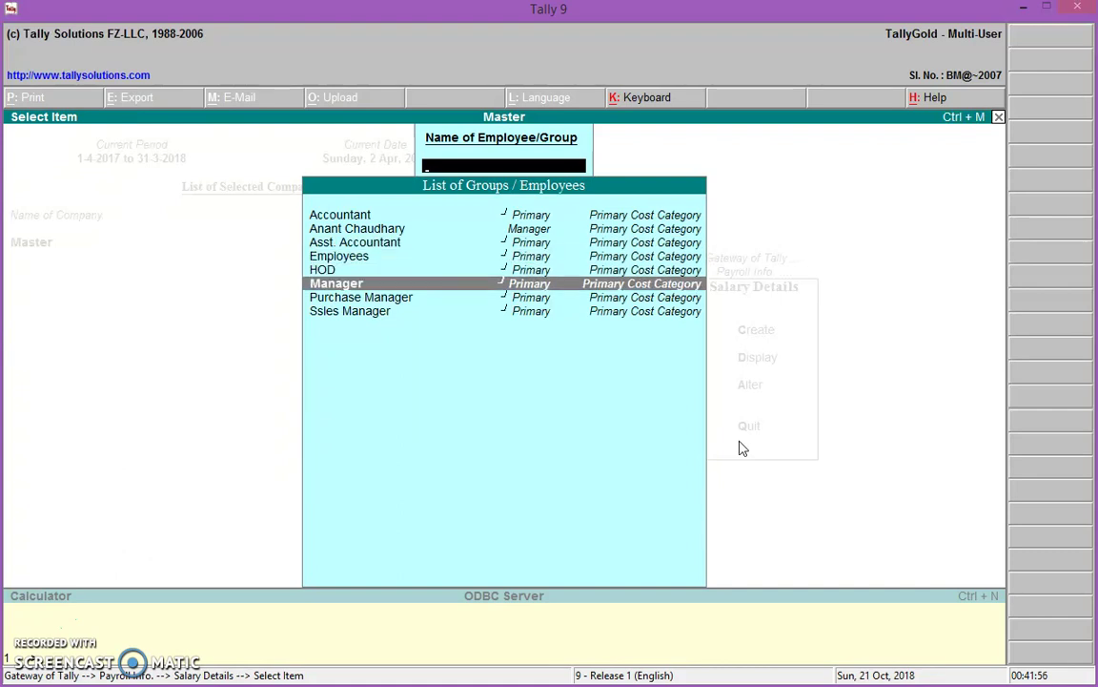
key(Up)
key(Up)
key(Up)
key(Up)
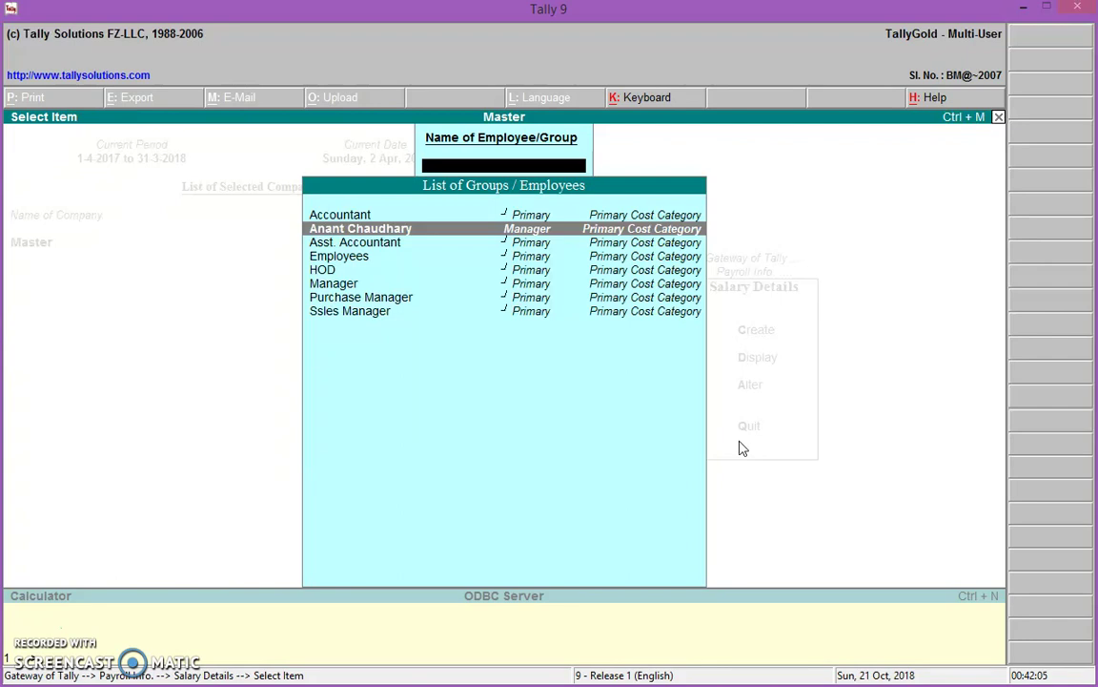
key(Down)
key(Down)
key(Down)
key(Down)
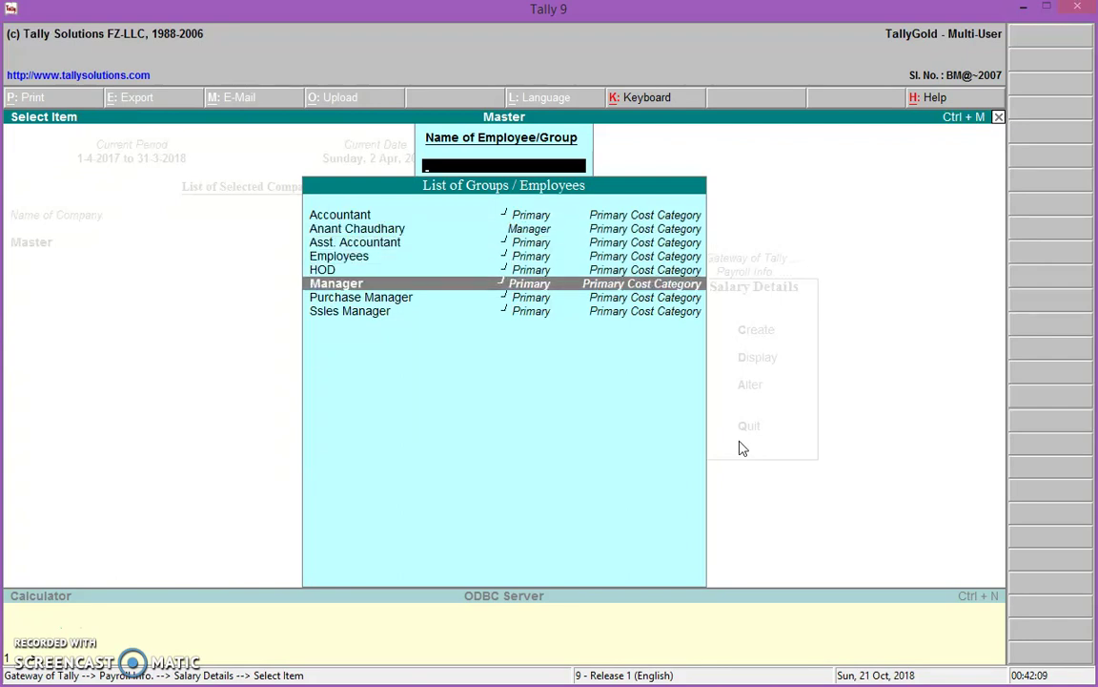
key(Up)
key(Up)
key(Up)
key(Up)
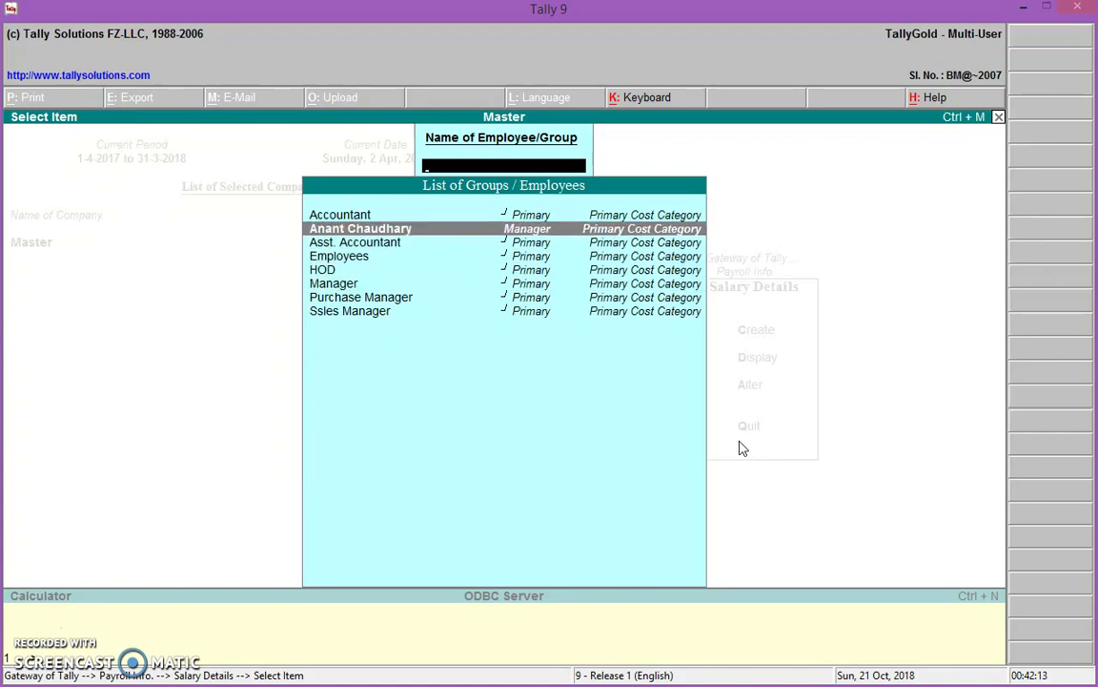
key(Return)
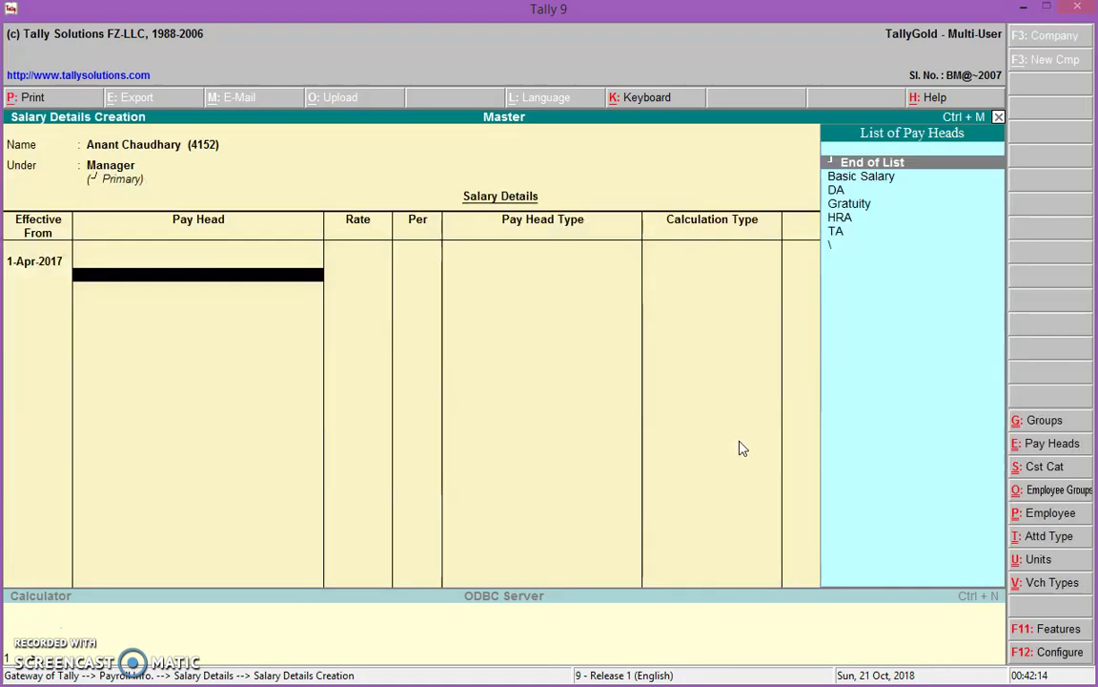
Add Basic Salary pay head at 30,000 per month
key(Down)
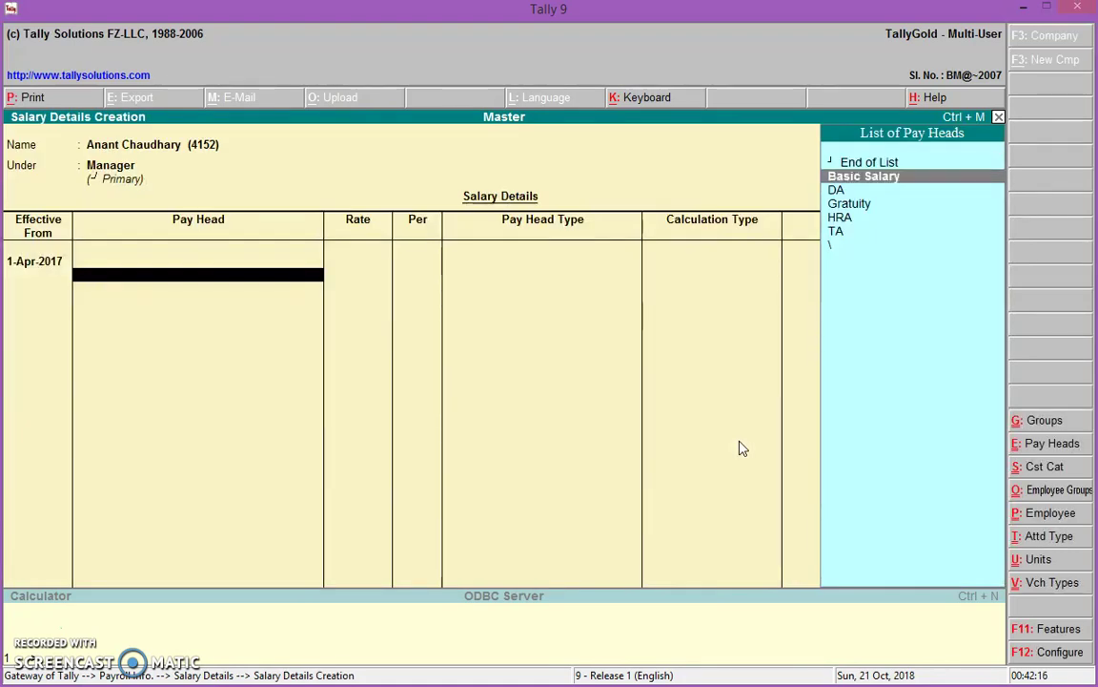
key(Return)
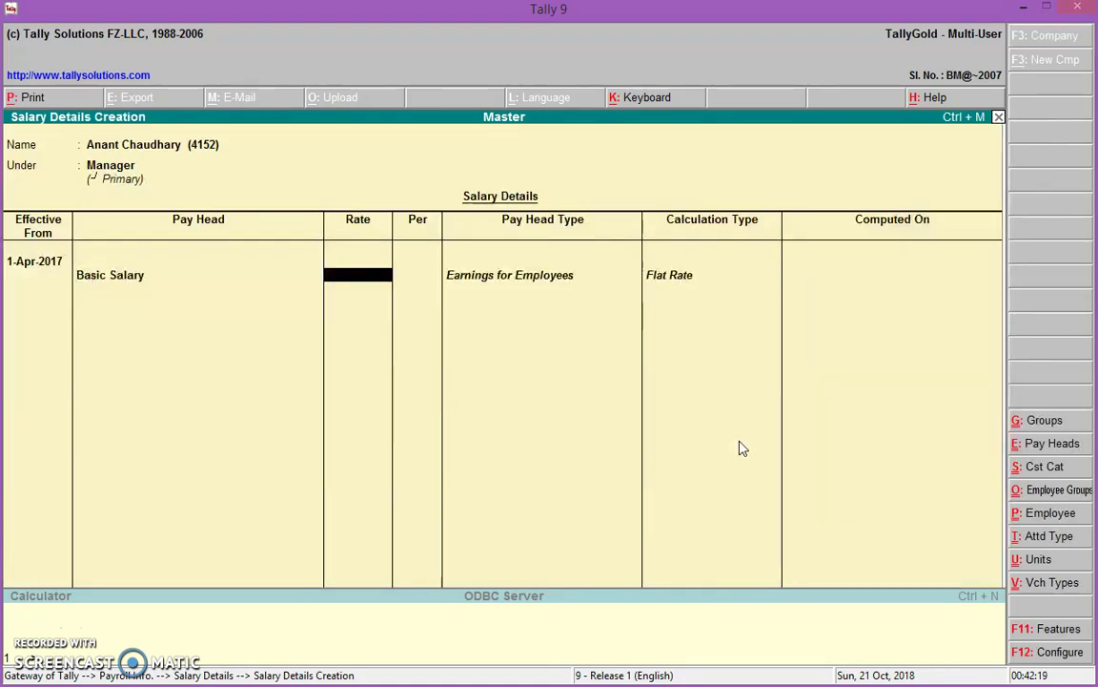
text(30000)
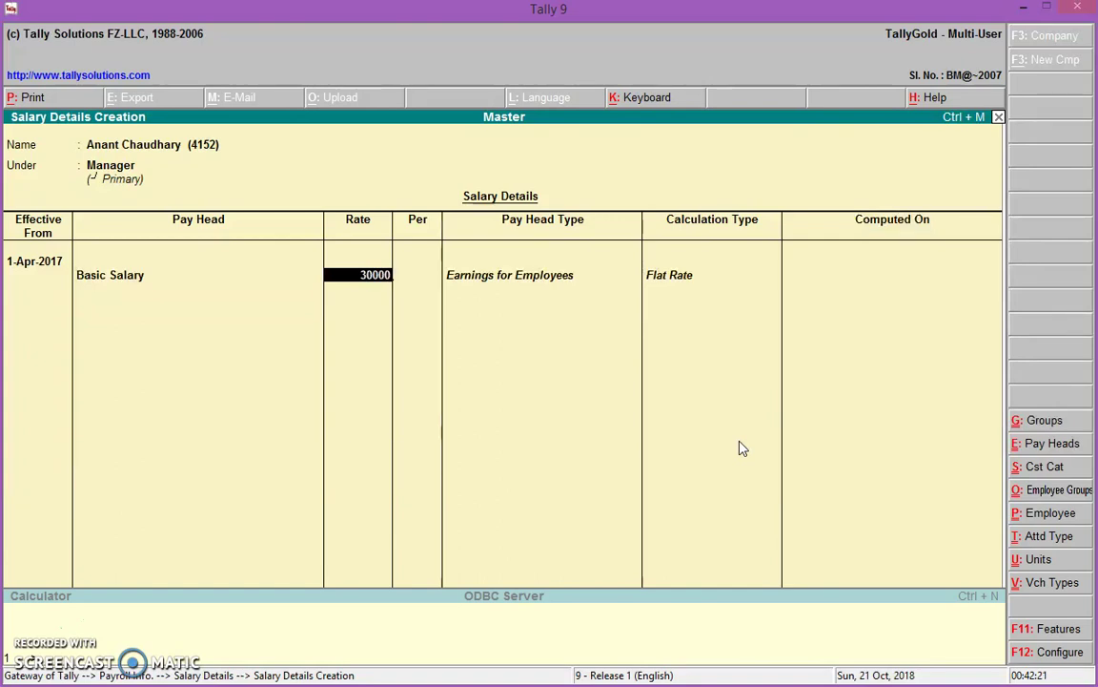
key(Return)
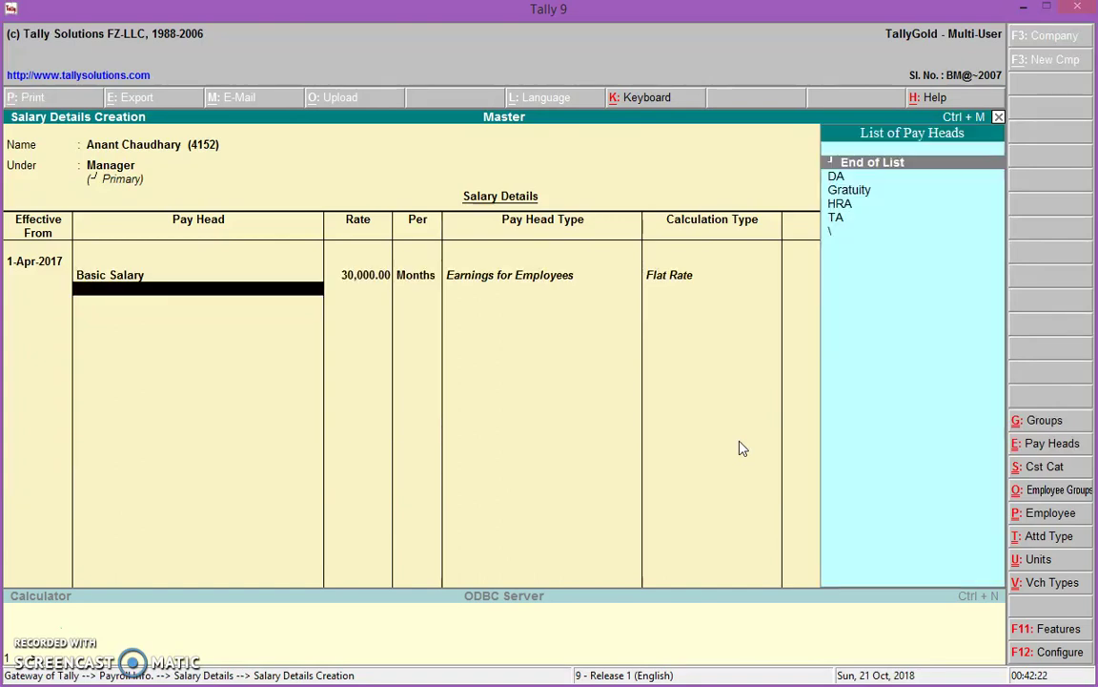
Add DA, Gratuity, HRA and TA pay heads, with TA at 1,200 per month
key(Down)
key(Return)
key(Down)
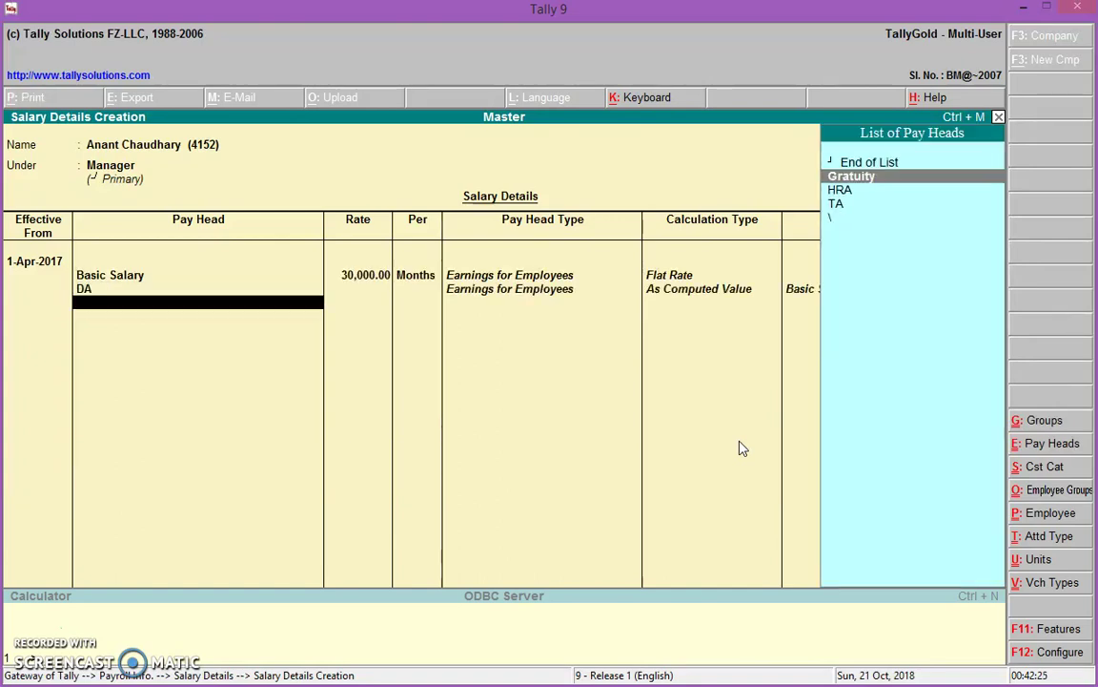
key(Return)
key(Down)
key(Return)
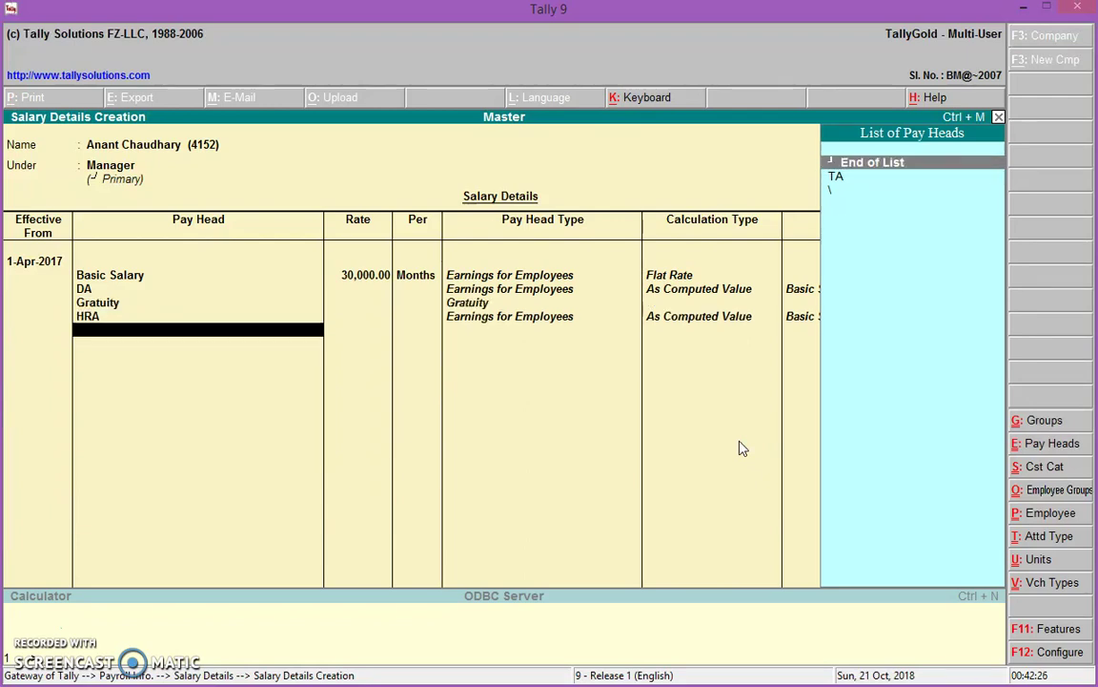
key(Down)
key(Return)
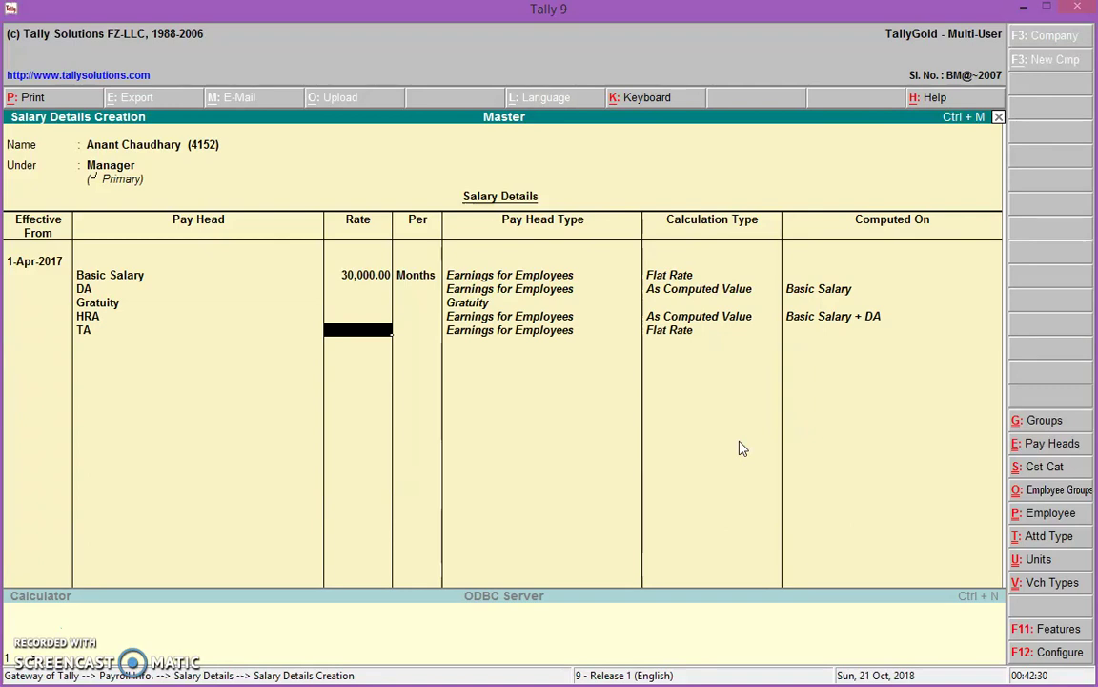
text(1200)
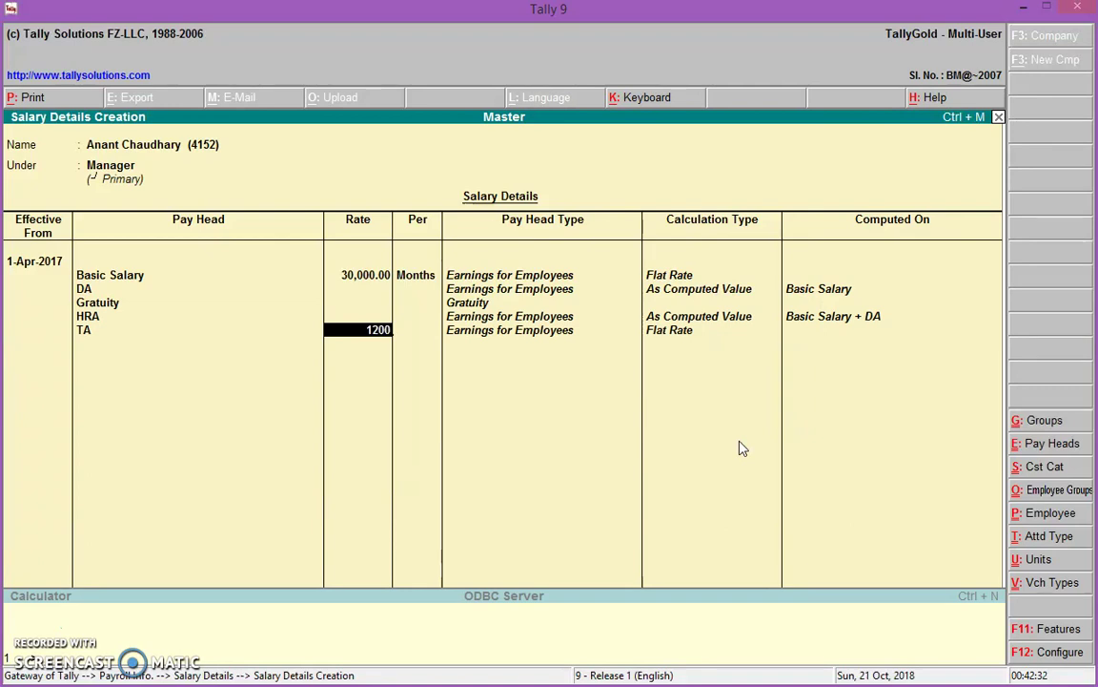
key(Return)
key(Return)
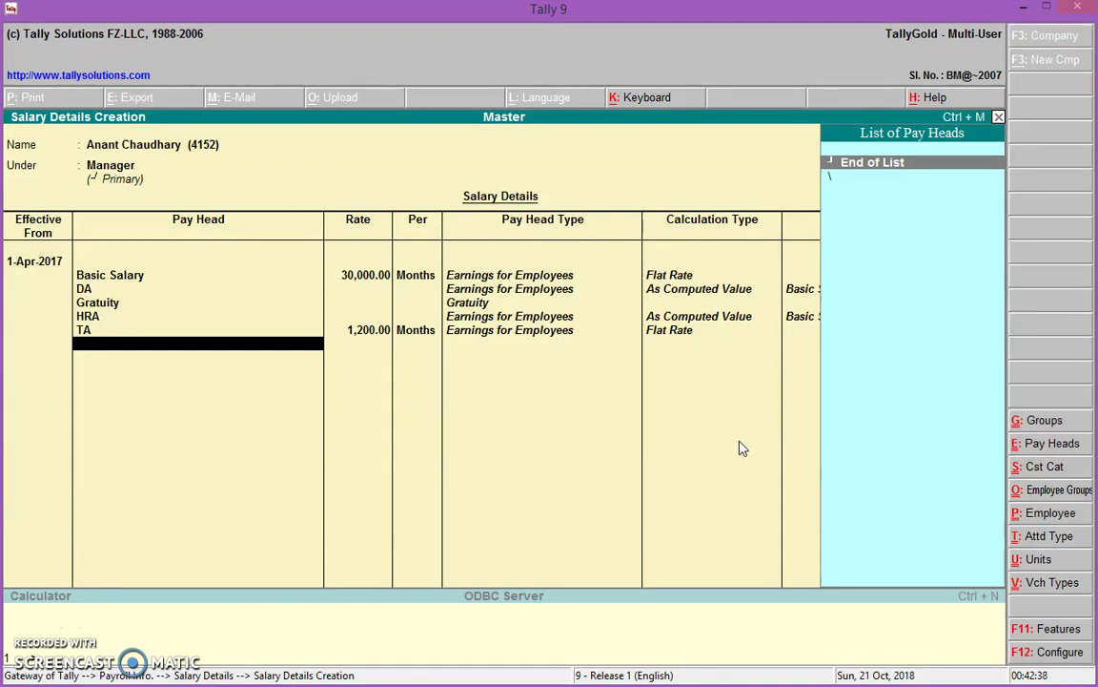
Create pay head Over Time under Indirect Expenses, calculated On Production for Overtime
key(alt+c)
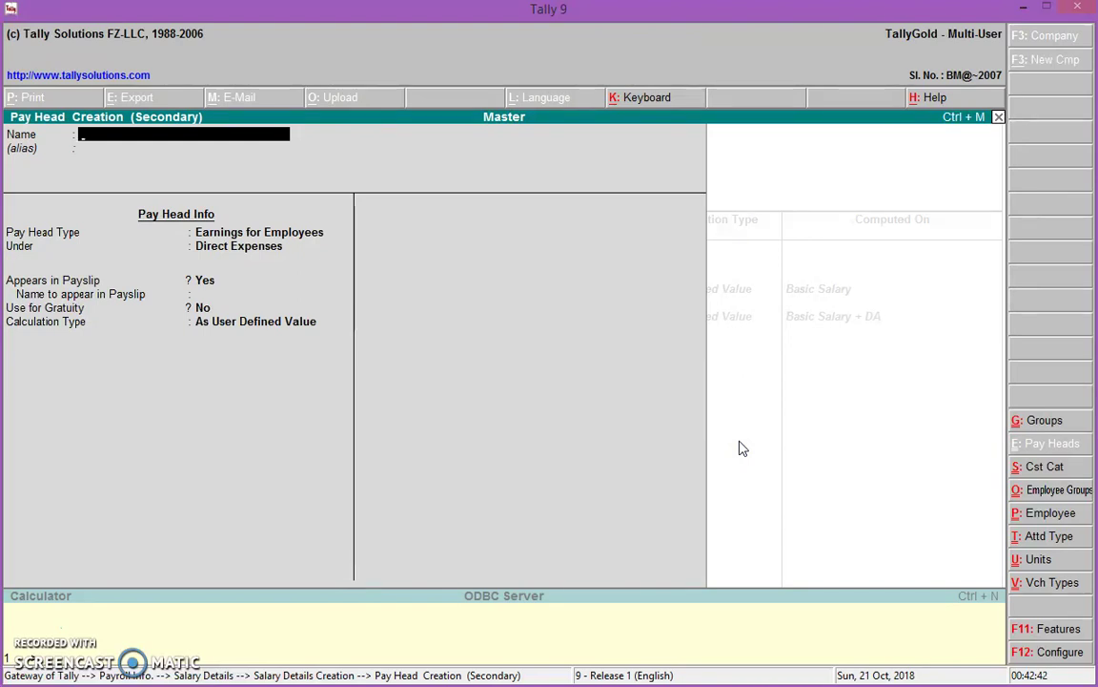
text(Over Time)
key(Return)
key(Return)
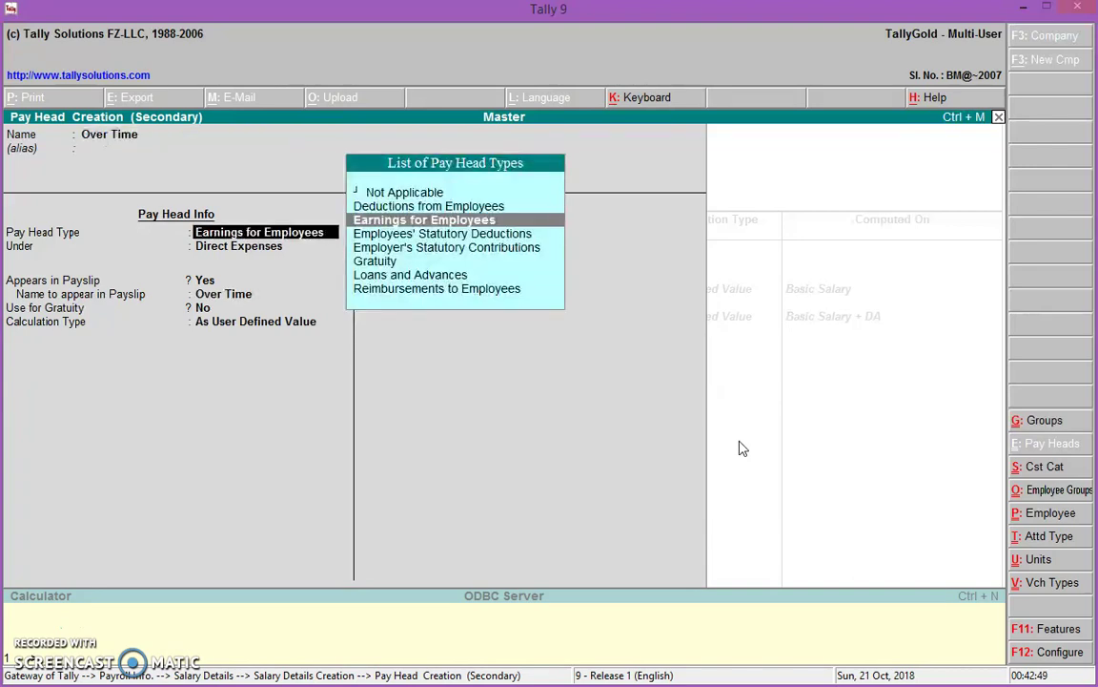
key(Return)
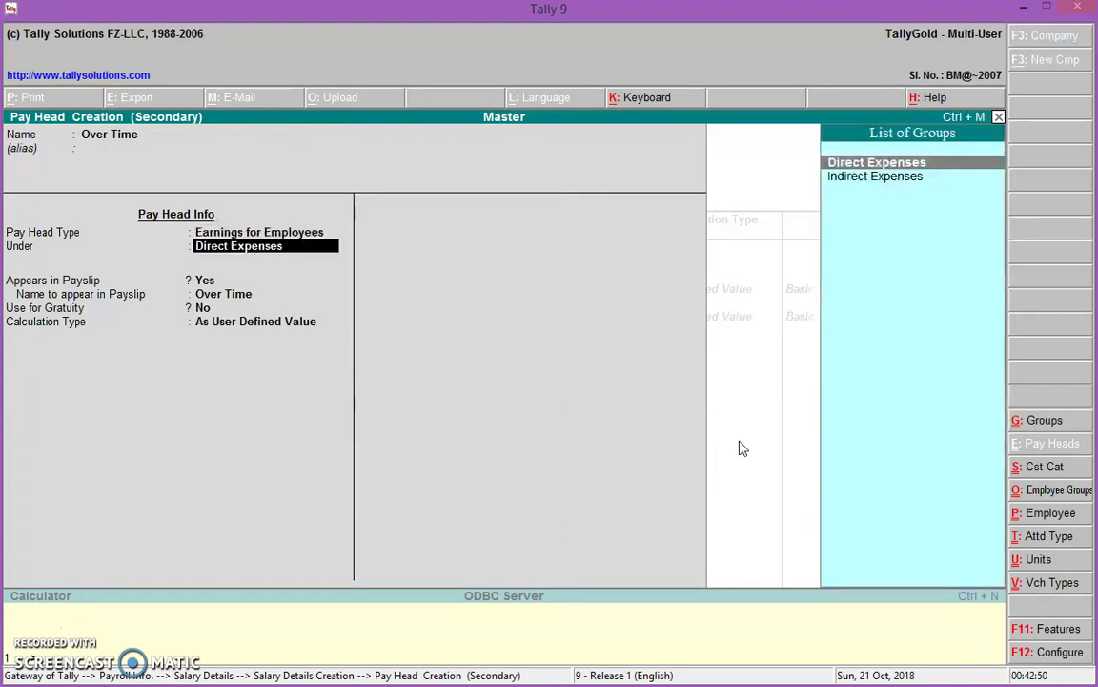
key(Down)
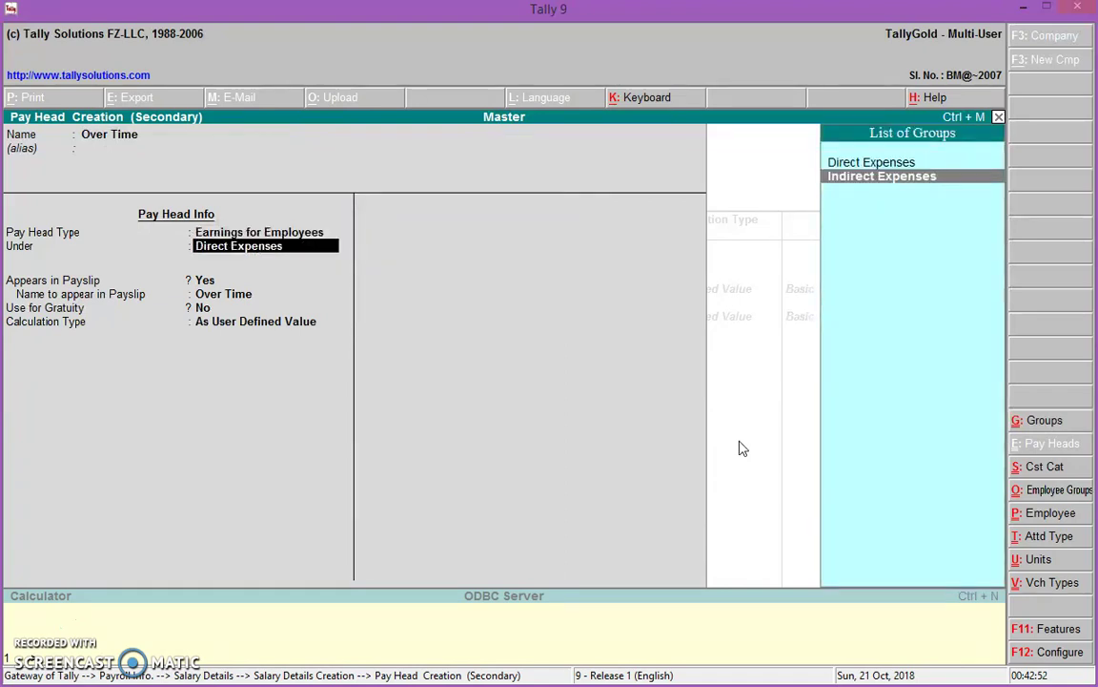
key(Return)
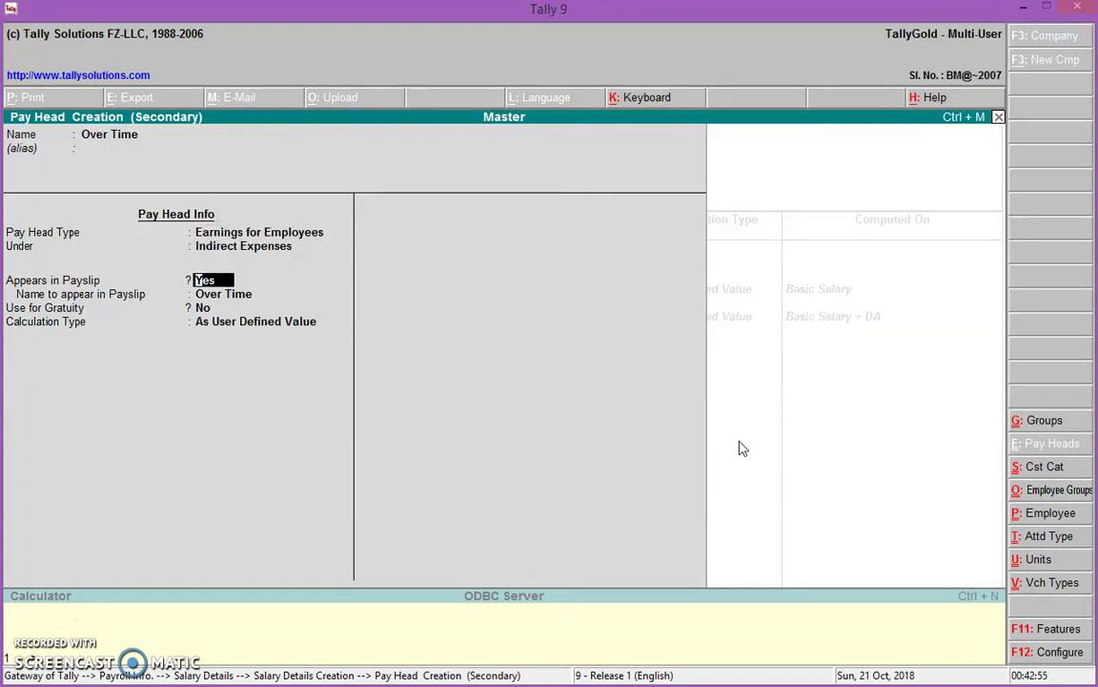
key(Return)
key(Return)
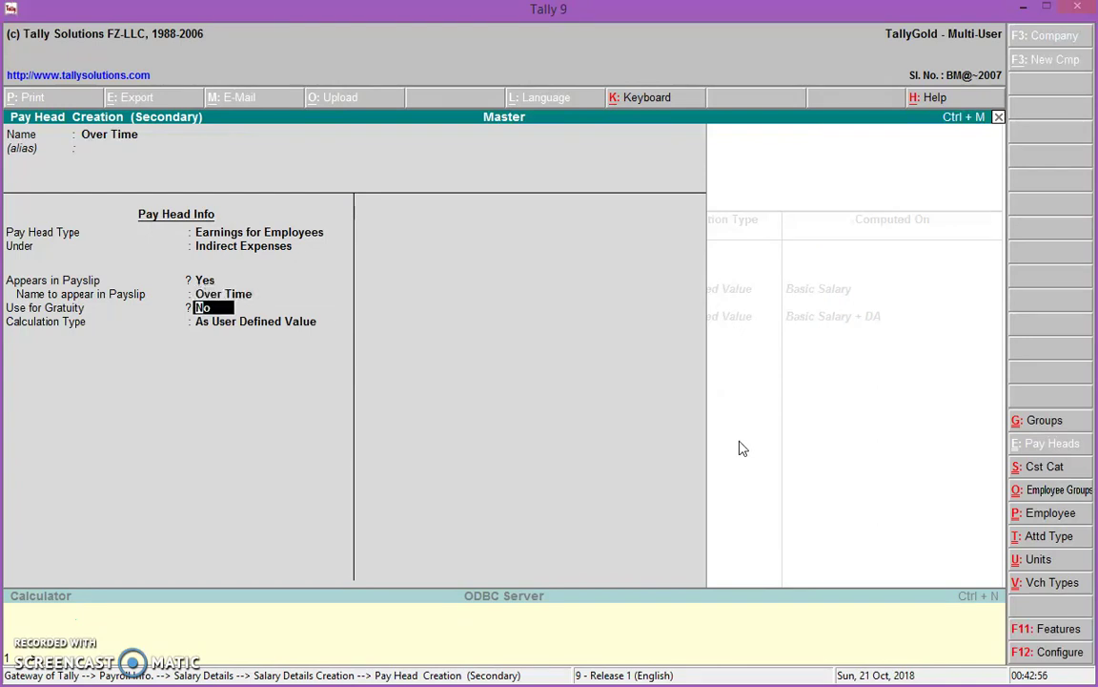
key(Return)
key(Down)
key(Down)
key(Down)
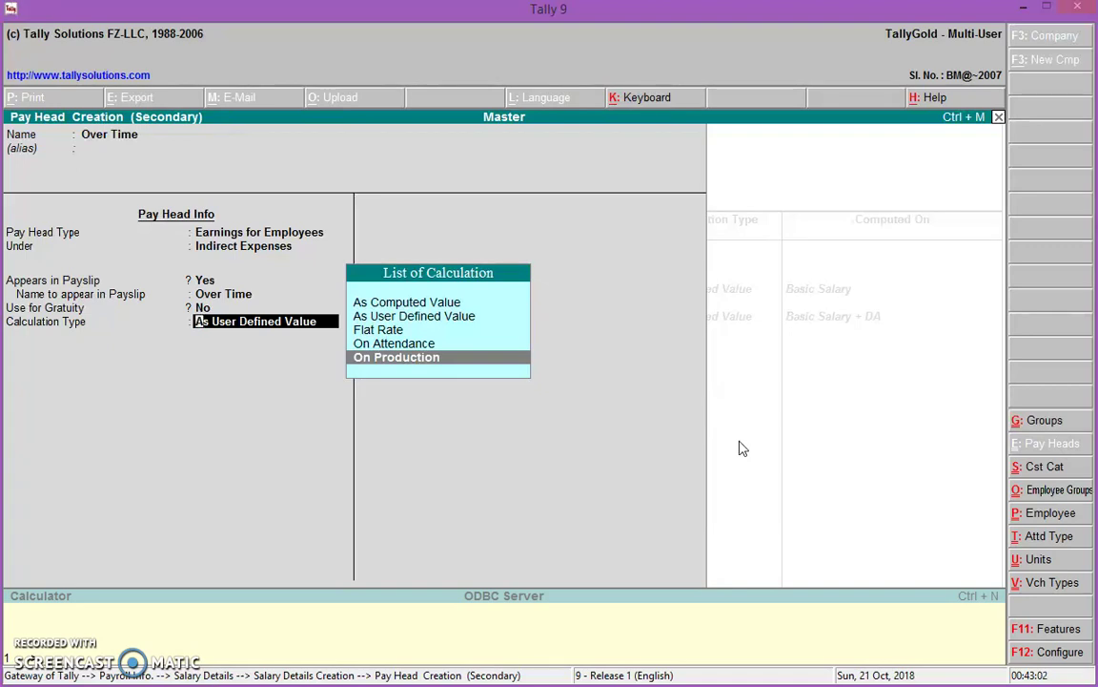
key(Return)
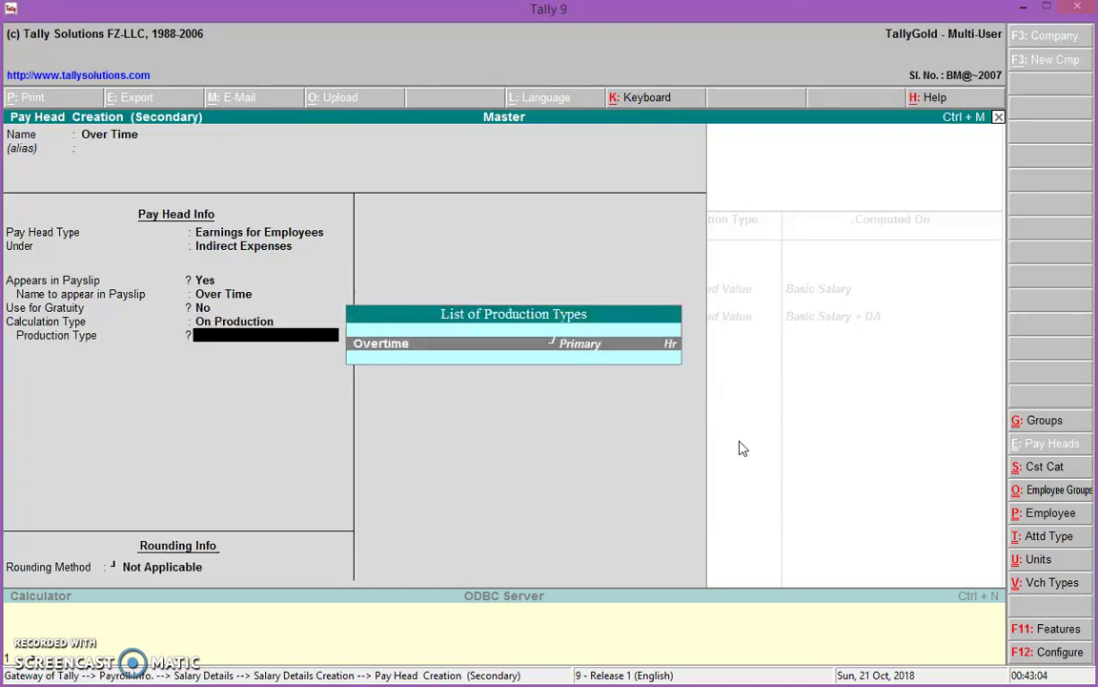
key(Return)
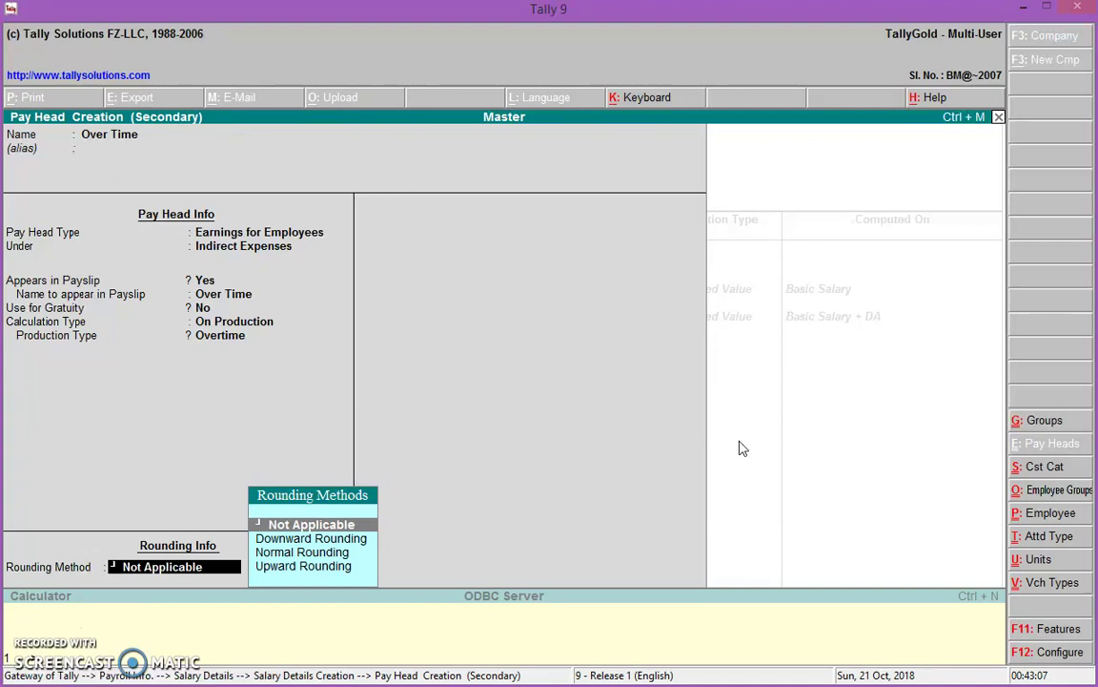
key(Return)
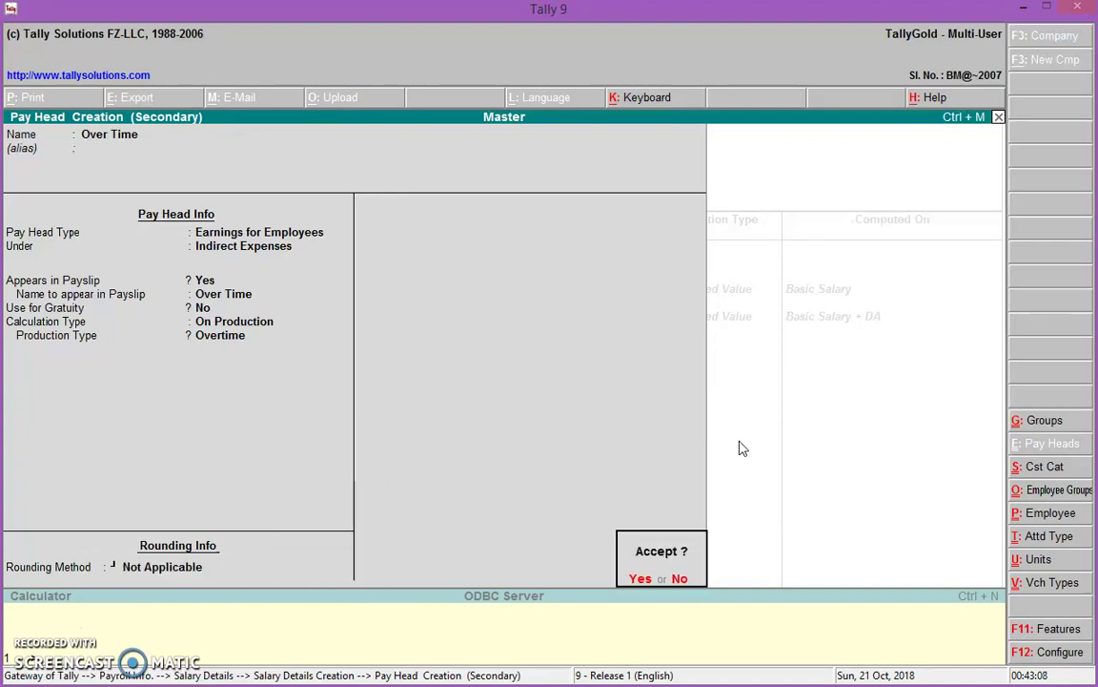
key(Return)
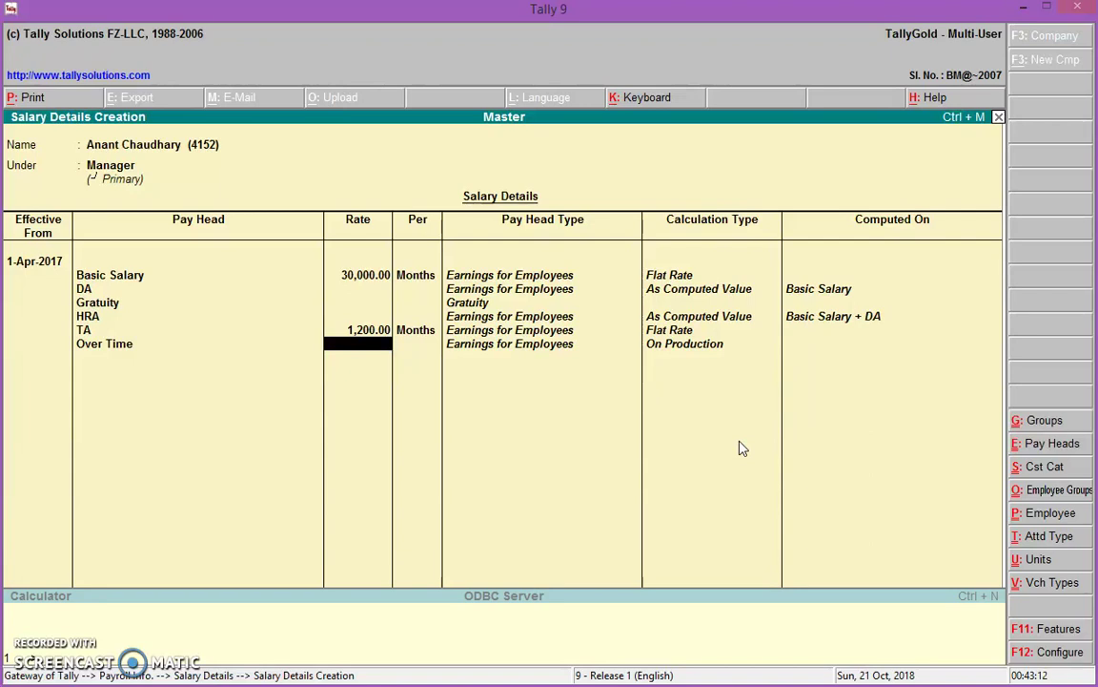
Set the Over Time rate to 50 per Hr and finish the salary details
text(50)
key(Return)
text(Hr)
key(Return)
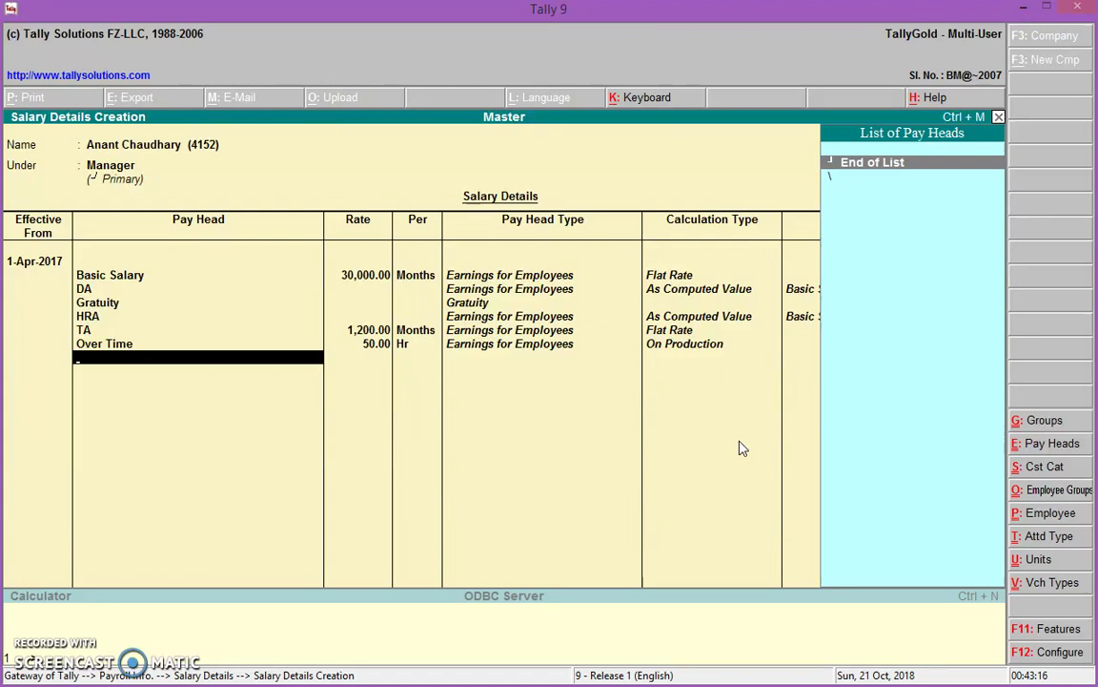
key(Return)
key(Return)
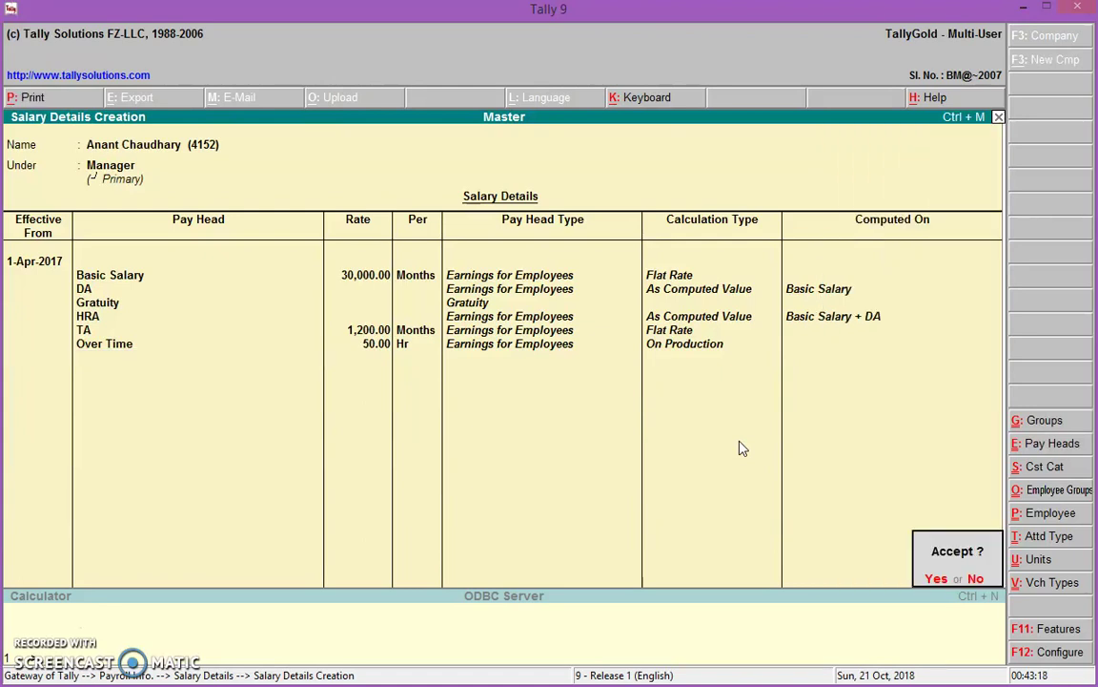
key(Return)
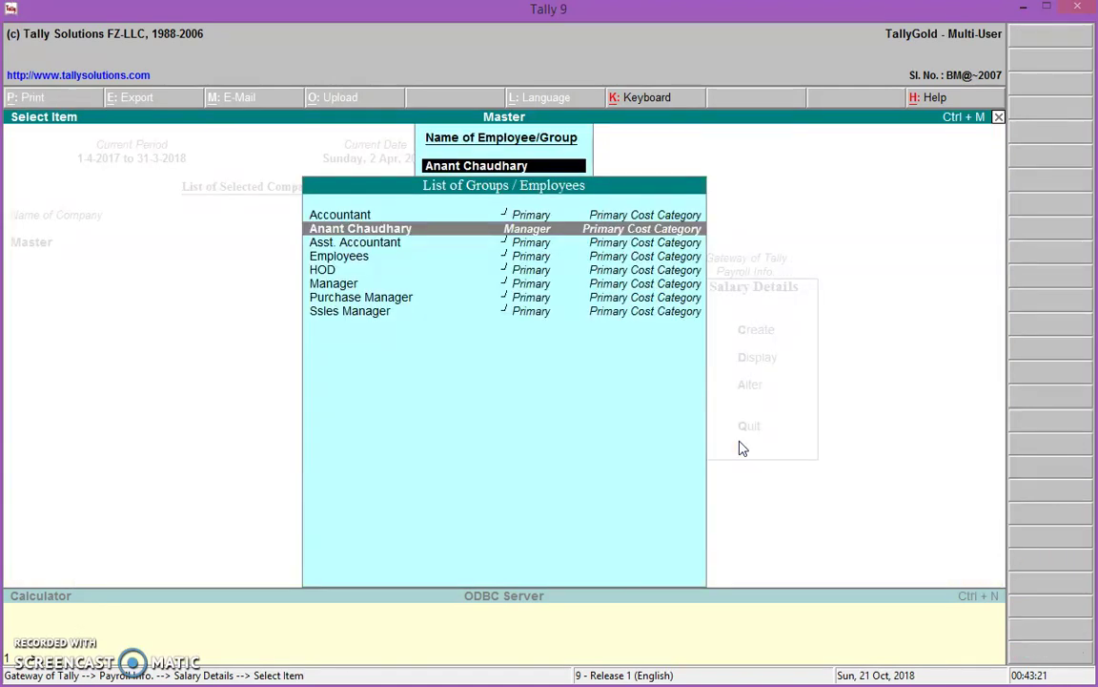
Check the employee slides, then dismiss the Salary Details employee list back to Payroll Info
key(BackSpace)
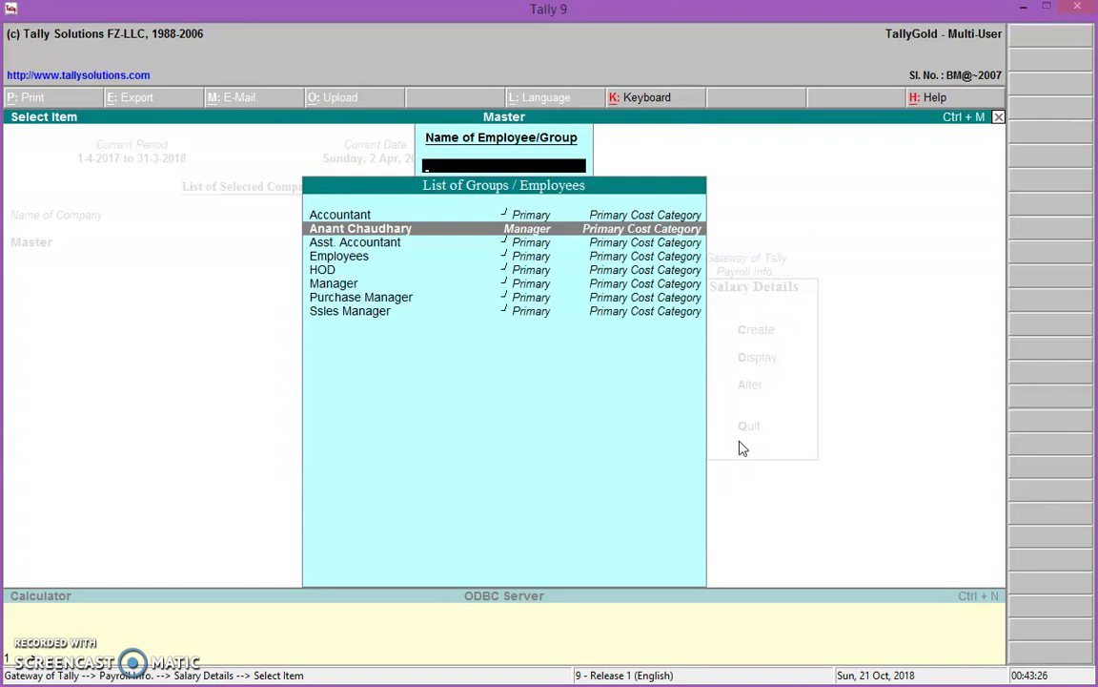
key(alt+Tab)
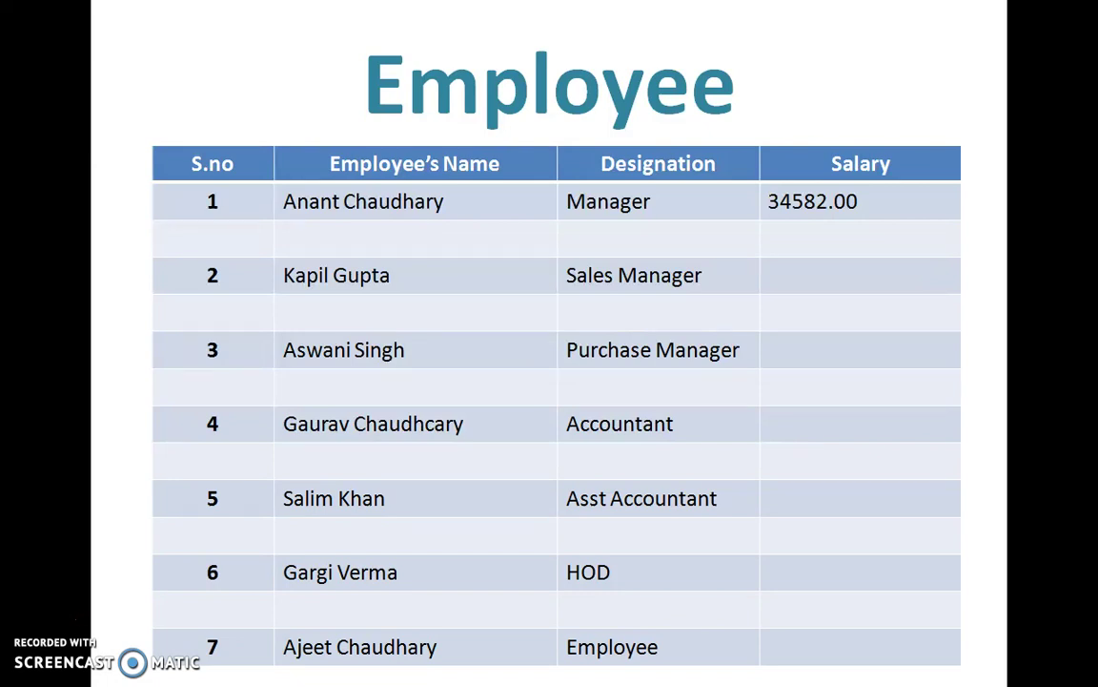
key(alt+Tab)
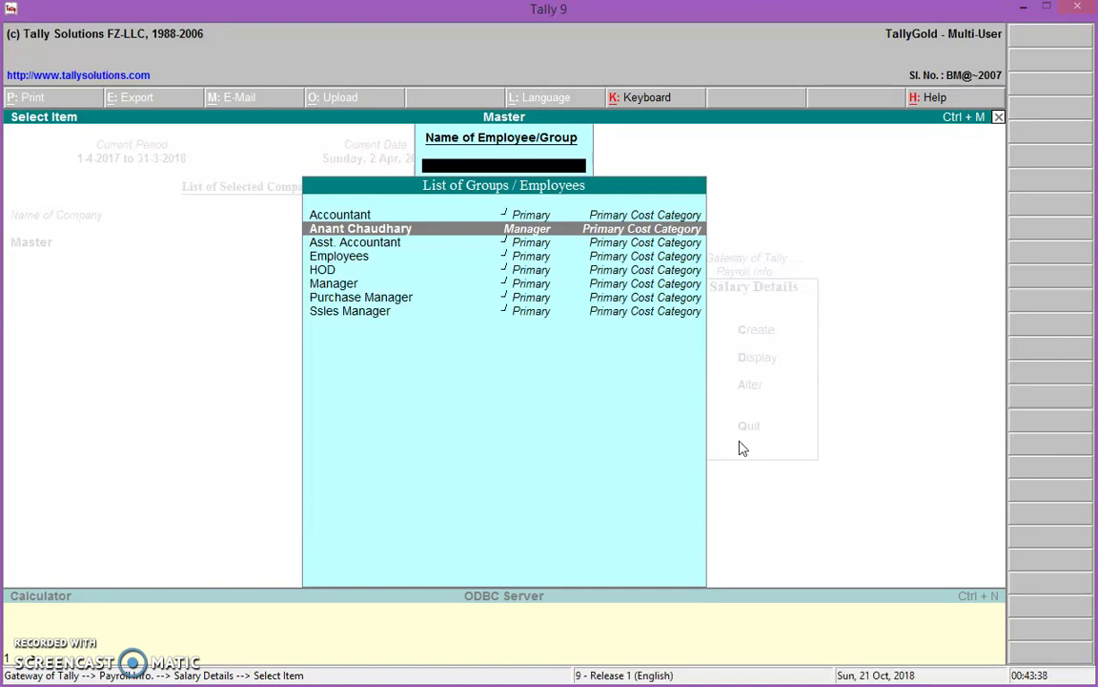
key(Escape)
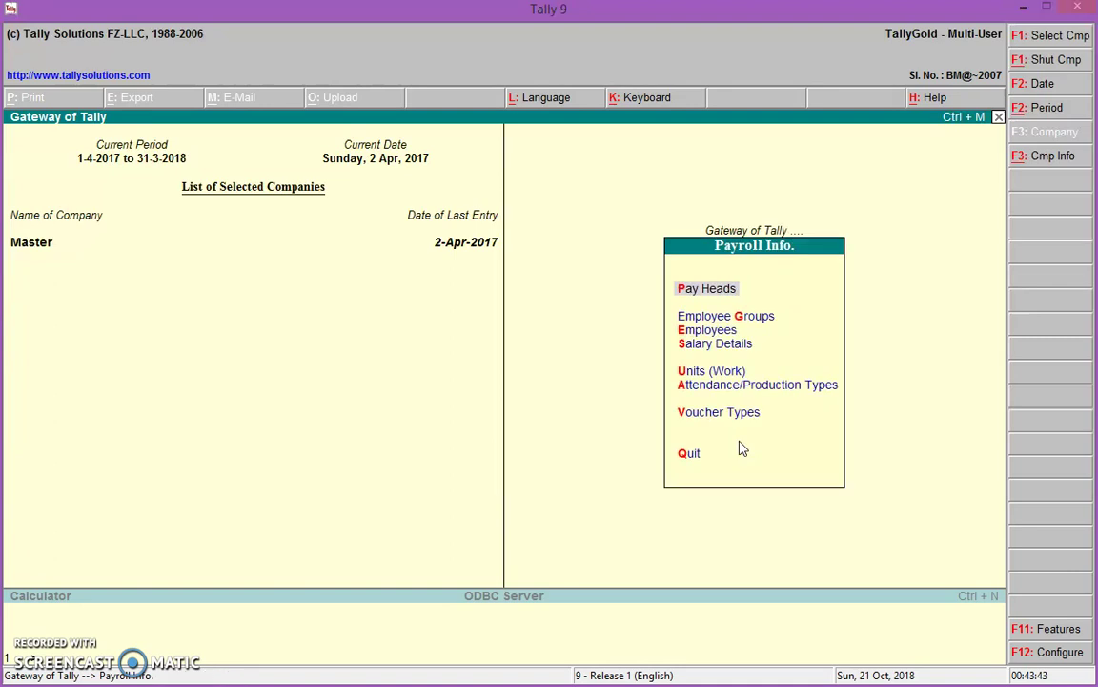
Open the Payroll voucher type for alteration from Voucher Types > Alter
key(Down)
key(Down)
key(Down)
key(Down)
key(Down)
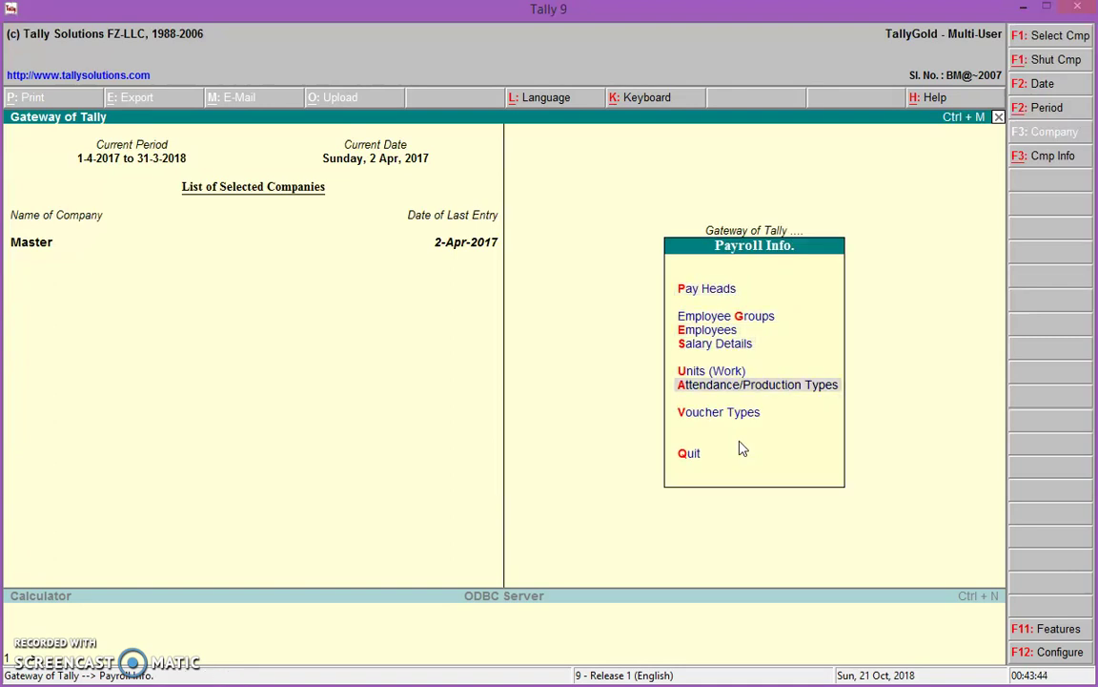
key(Down)
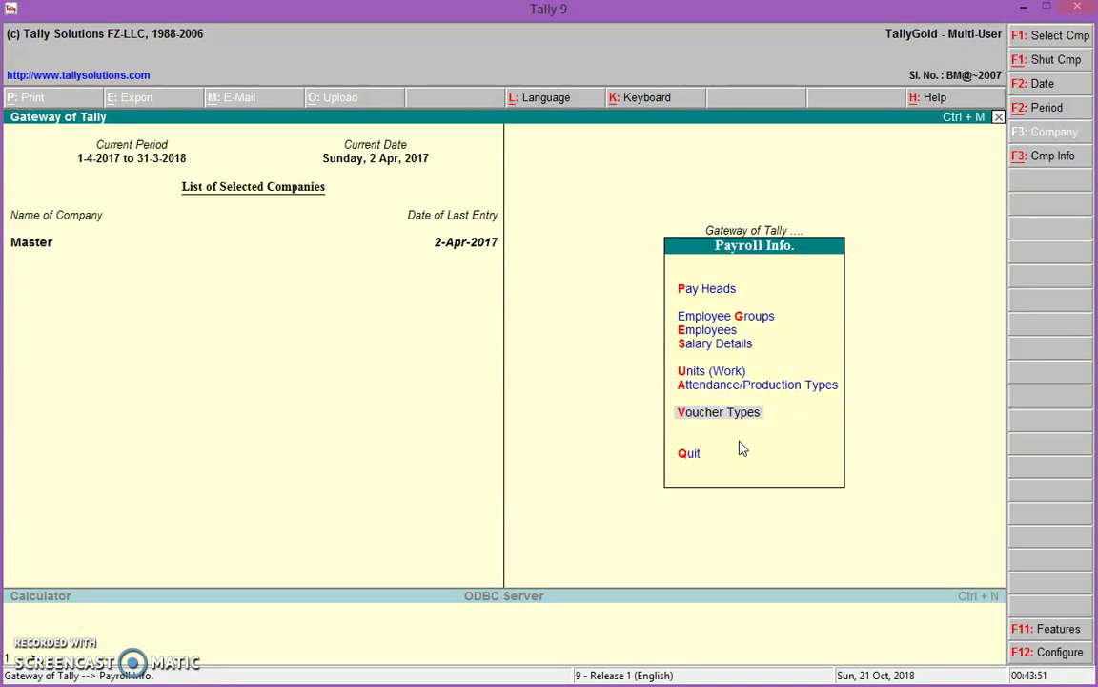
key(Return)
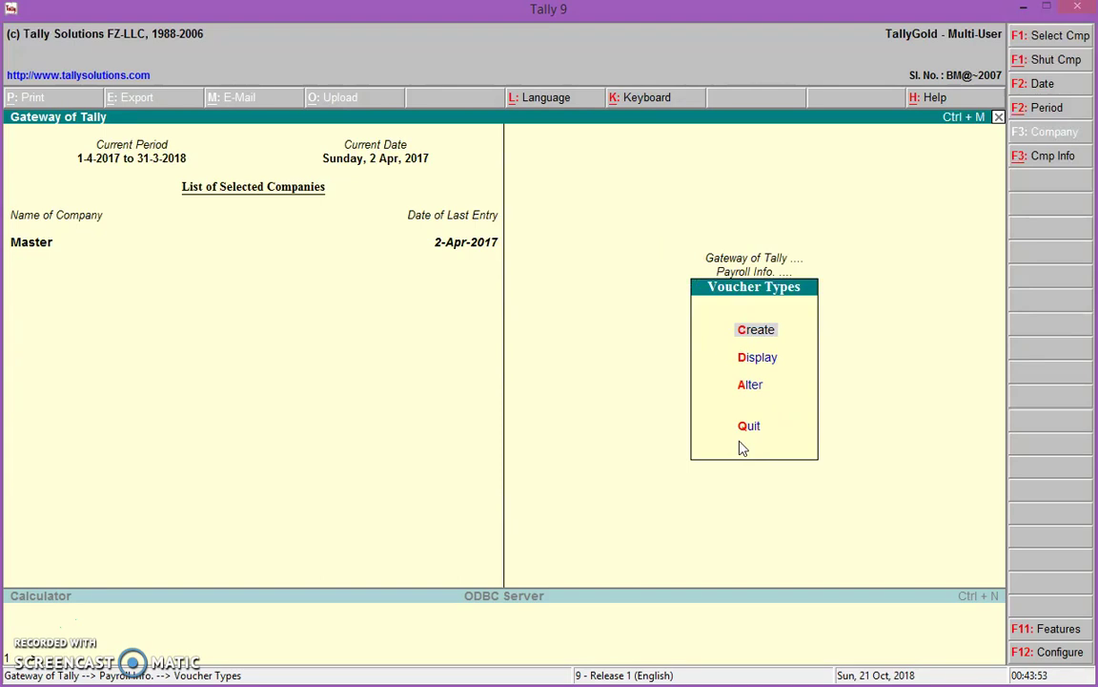
key(Down)
key(Down)
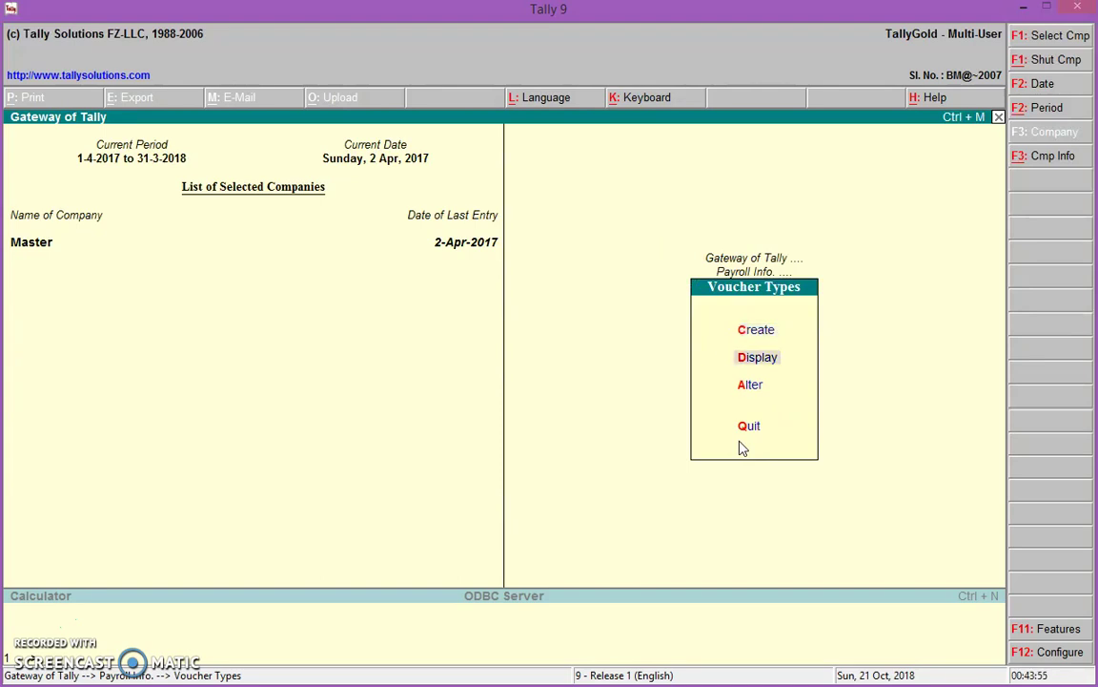
key(Return)
key(Down)
key(Down)
key(Return)
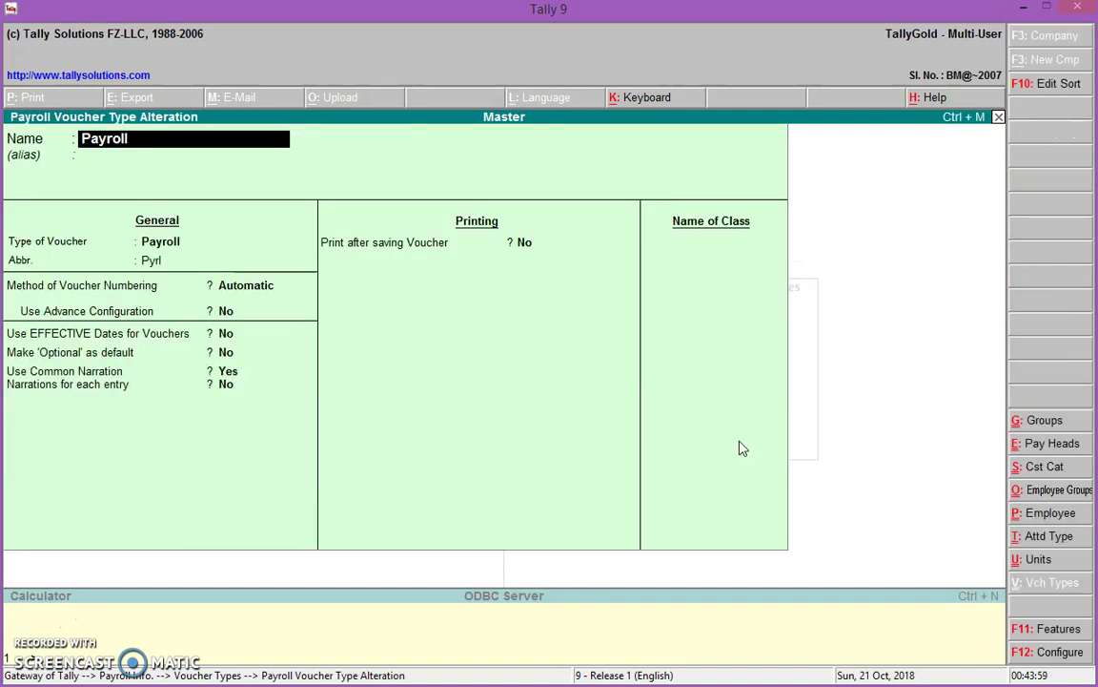
Add a class named 'Staff Salary' and open its settings without group restrictions
key(Return)
key(Return)
key(Return)
key(Return)
key(Return)
key(Return)
key(Return)
key(Return)
key(Return)
key(Return)
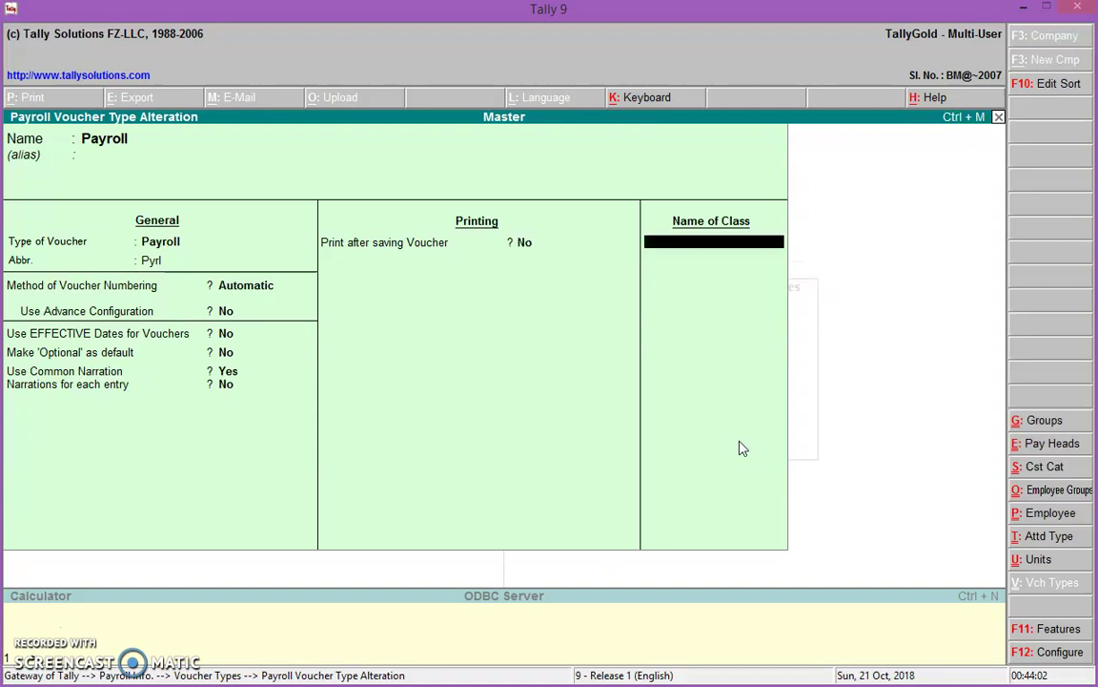
text(Staff Salary)
key(Return)
key(Return)
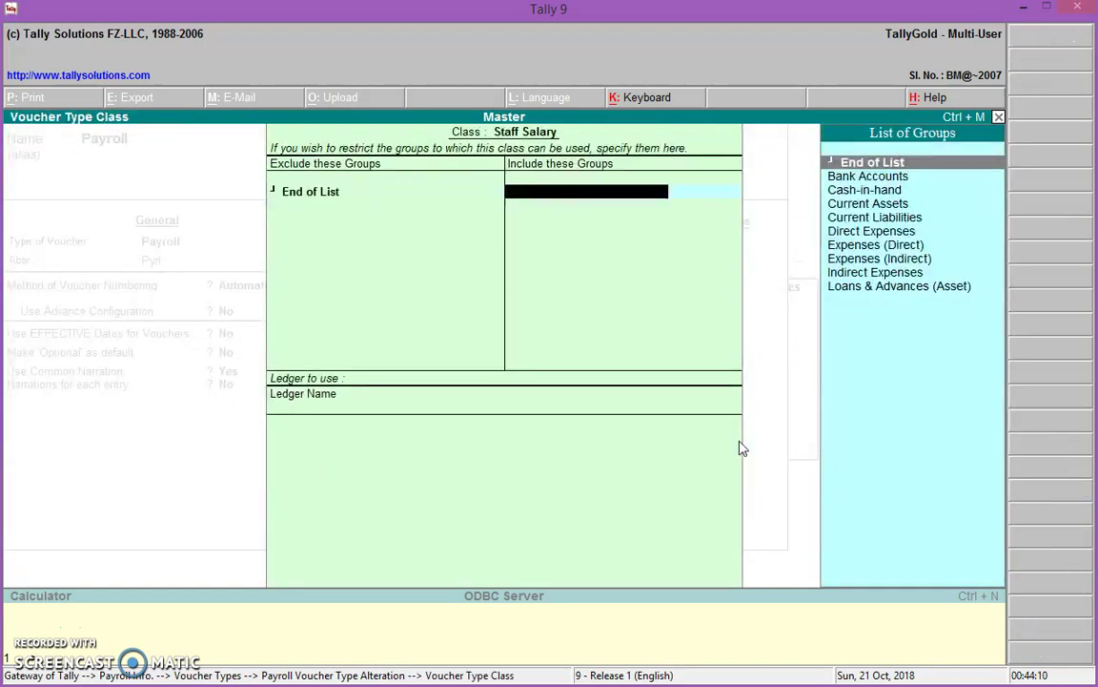
key(Return)
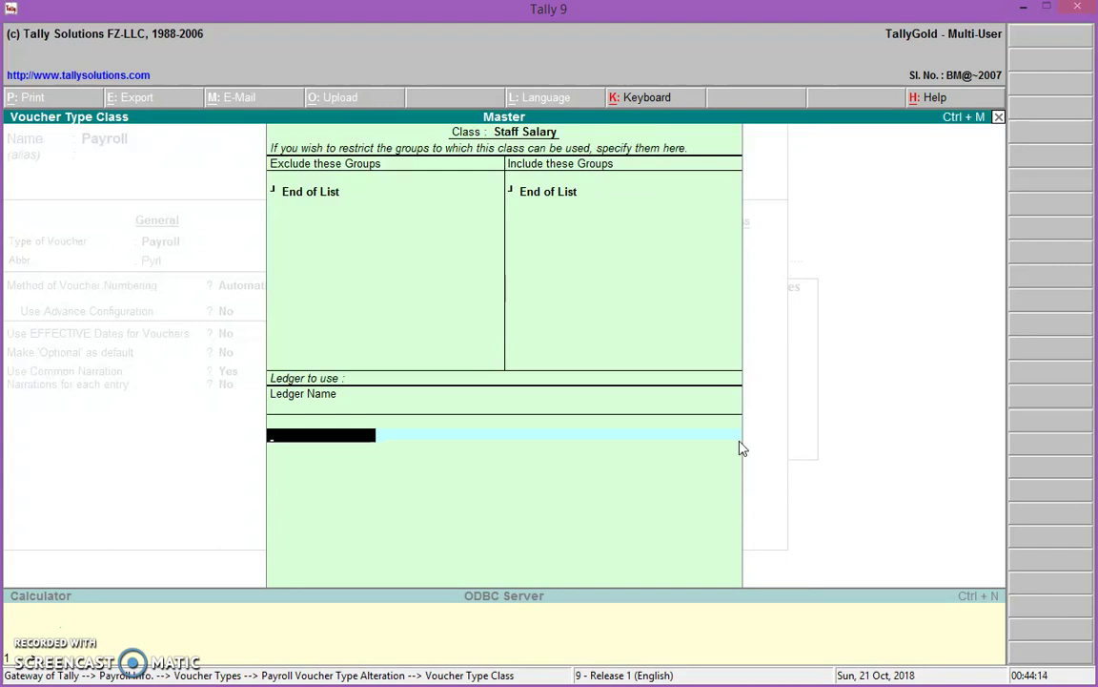
Create the 'Salary Payble' ledger under Indirect Expenses with Alt+C and save it
key(alt+c)
text(Sal)
key(BackSpace)
text(ala)
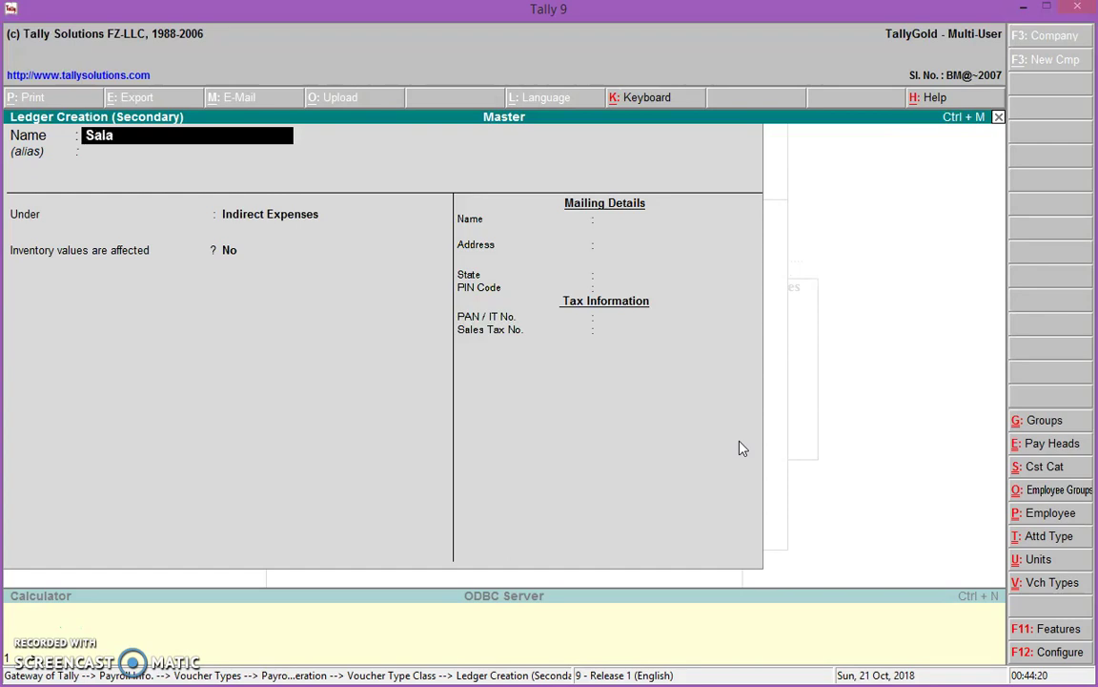
text(ry Paybloe)
key(BackSpace)
key(BackSpace)
key(BackSpace)
text(le)
key(Return)
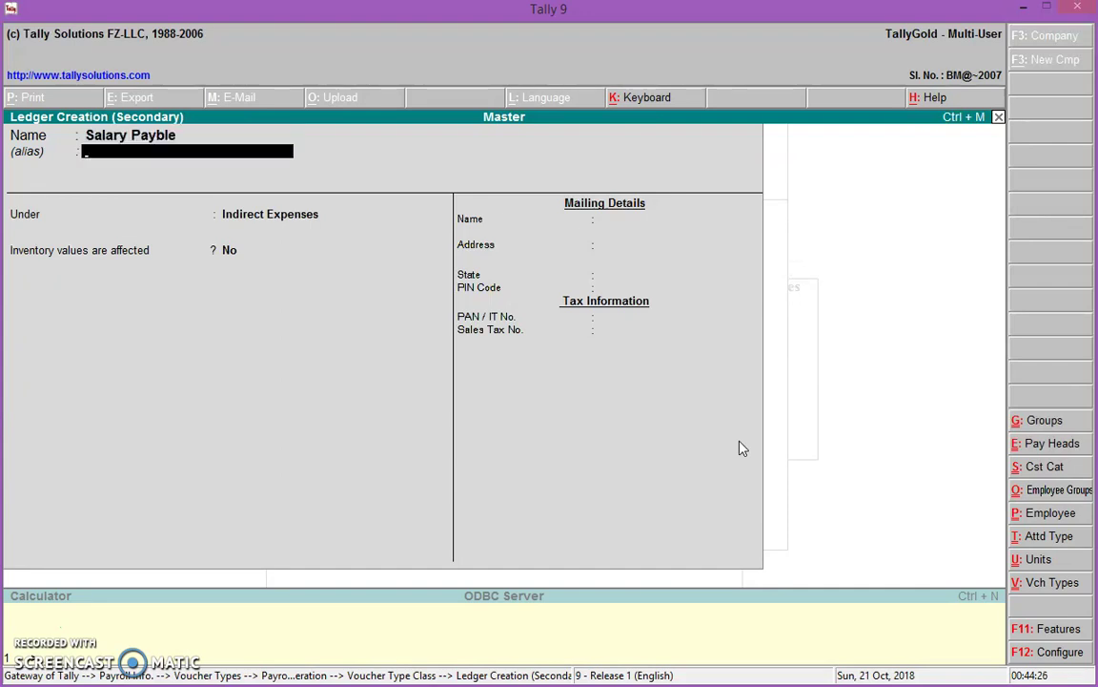
key(Return)
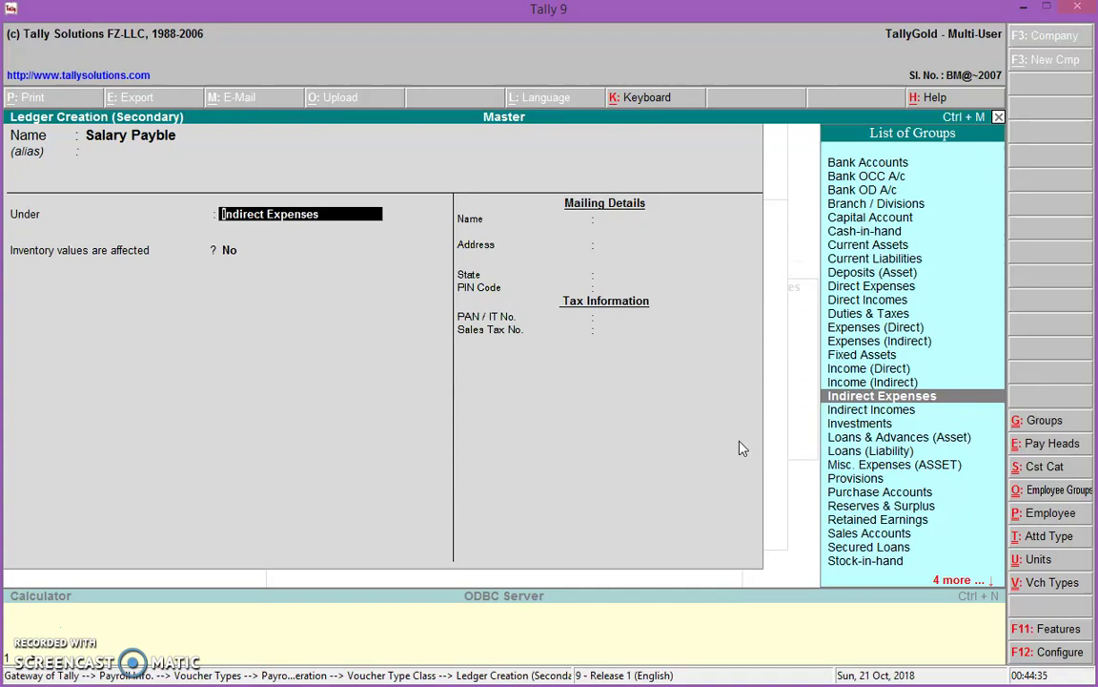
key(Return)
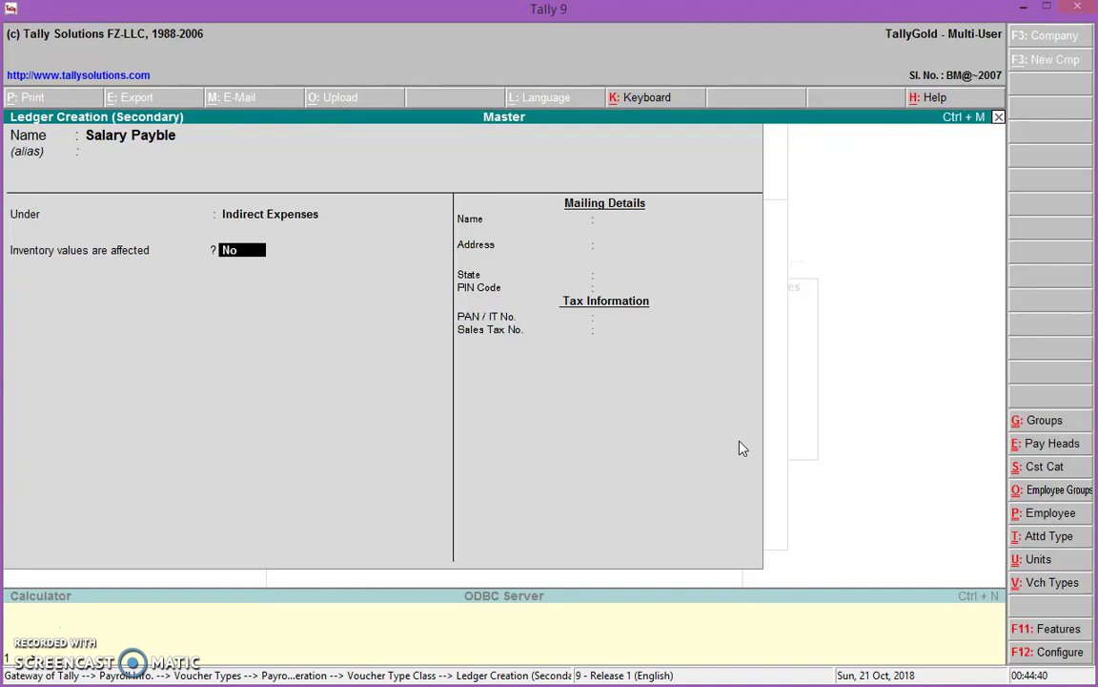
key(Return)
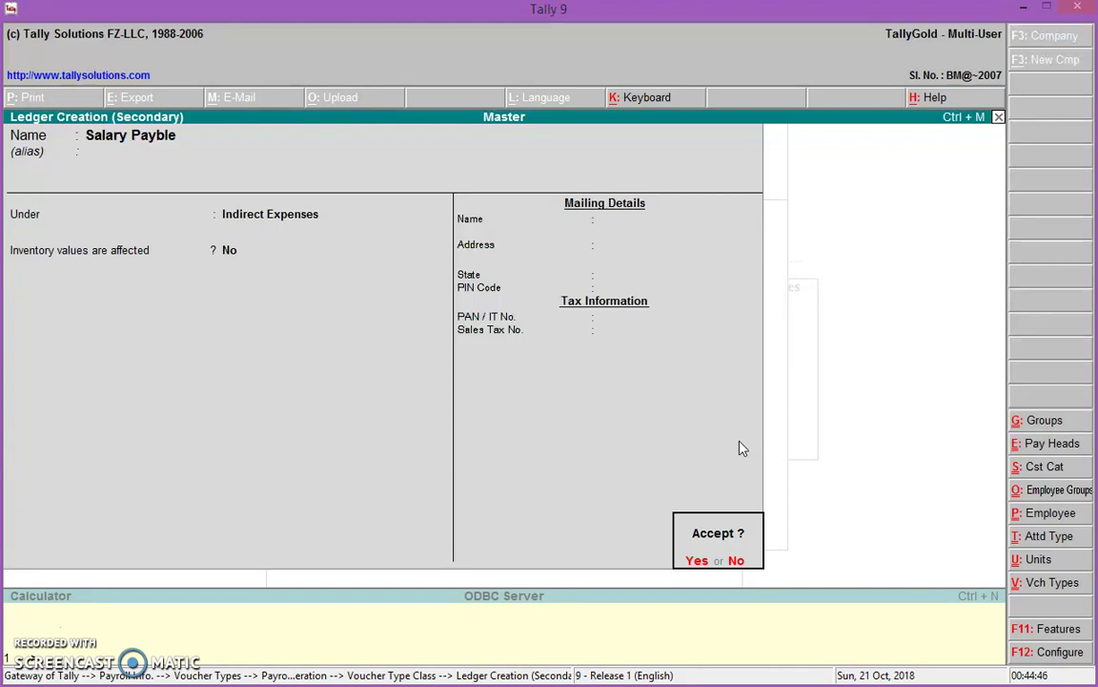
key(Return)
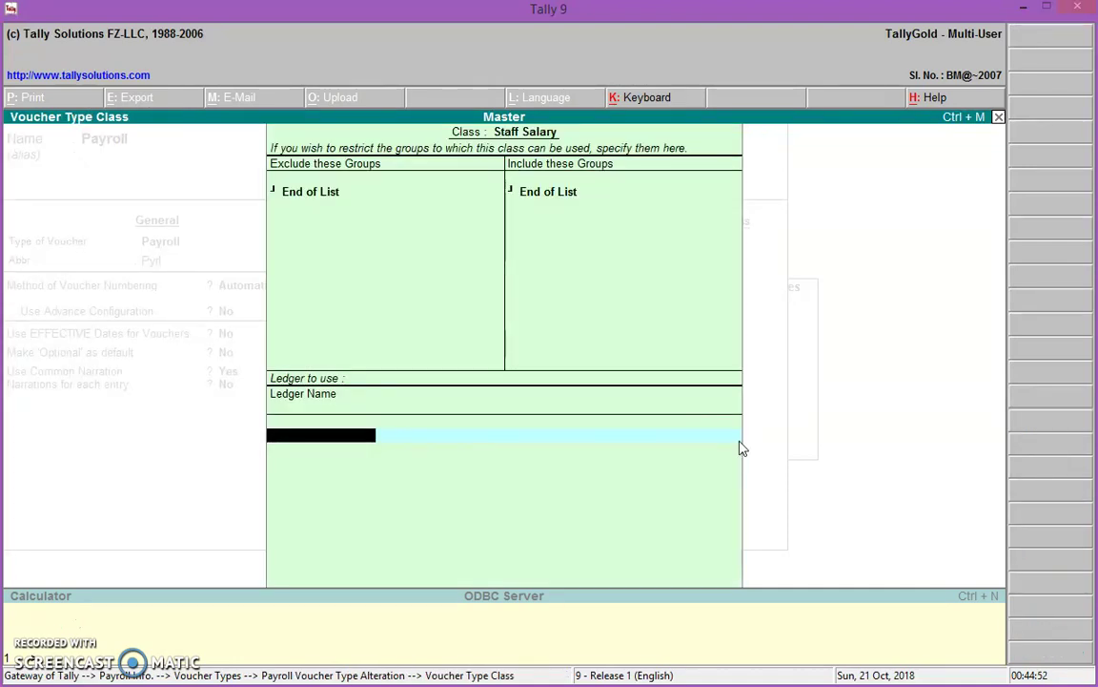
Exit the Staff Salary class settings and the Payroll voucher type alteration
key(Escape)
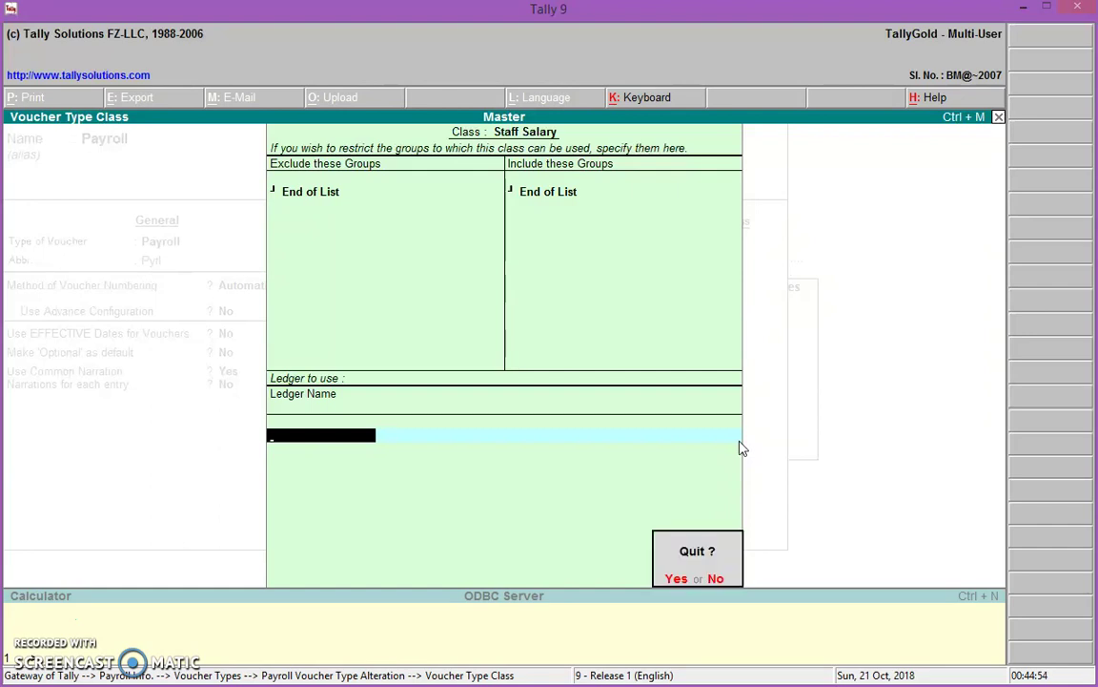
key(Return)
key(Escape)
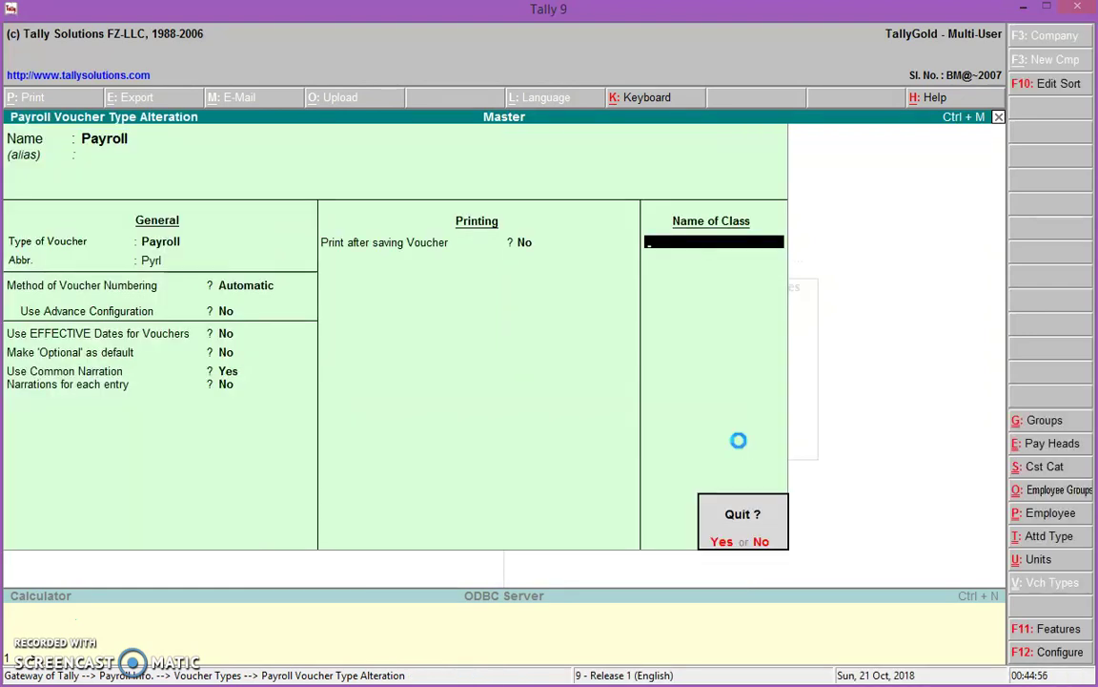
Quit the voucher type alteration and open the Salary Payble ledger for alteration
key(Return)
key(Escape)
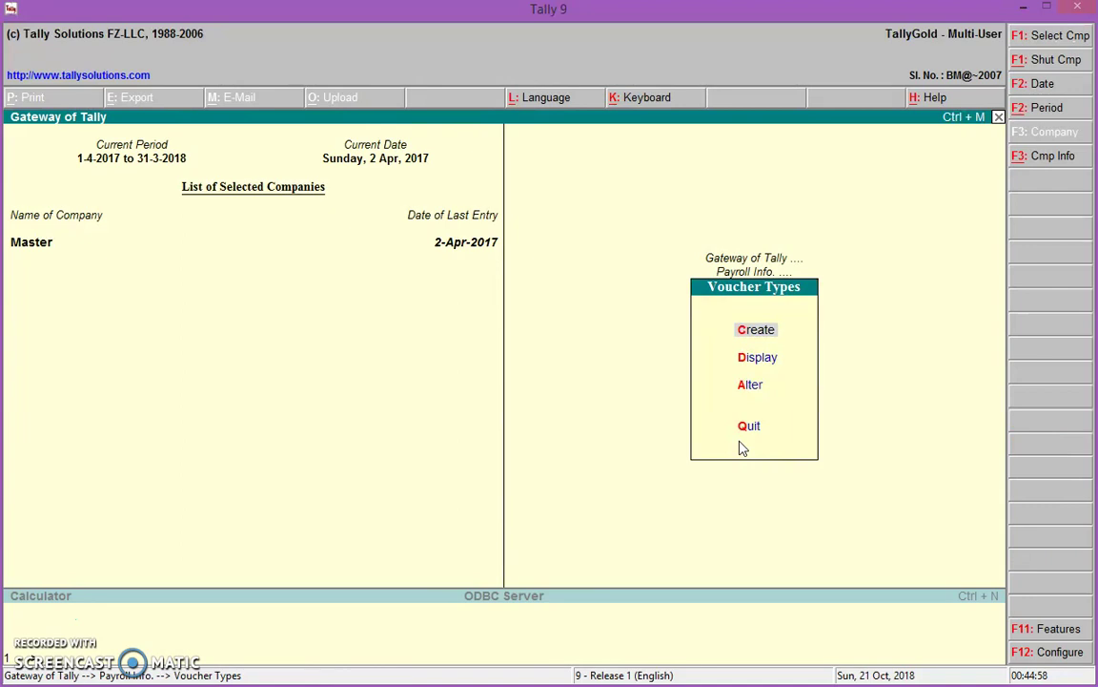
key(Escape)
key(Escape)
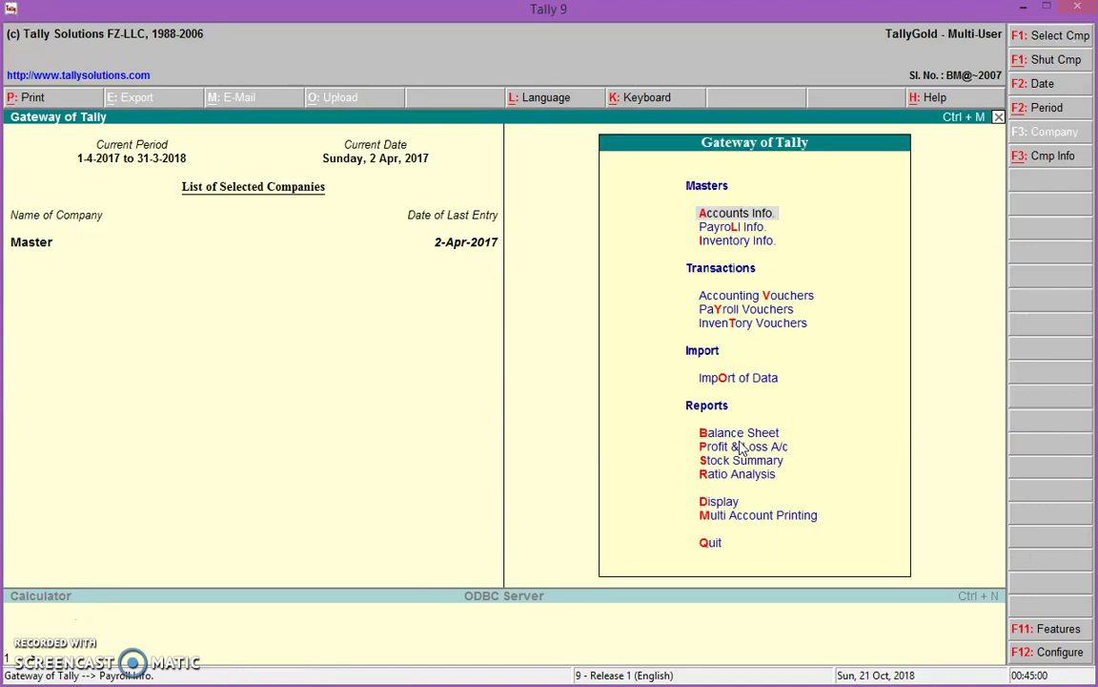
key(Return)
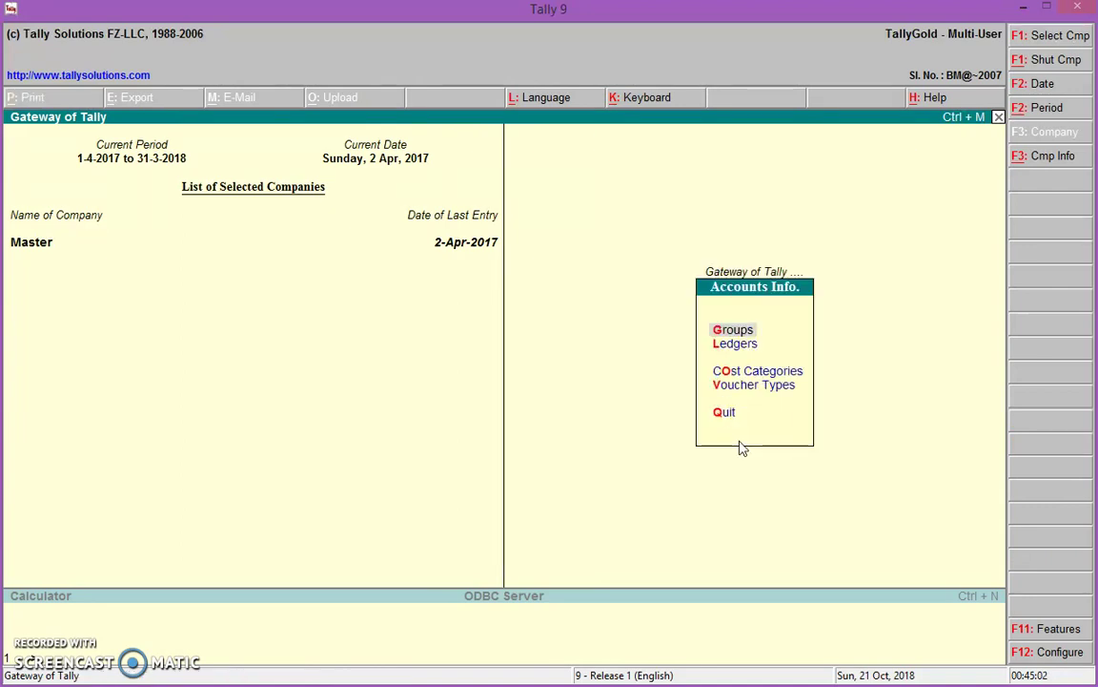
key(Down)
key(Return)
key(Down)
key(Down)
key(Return)
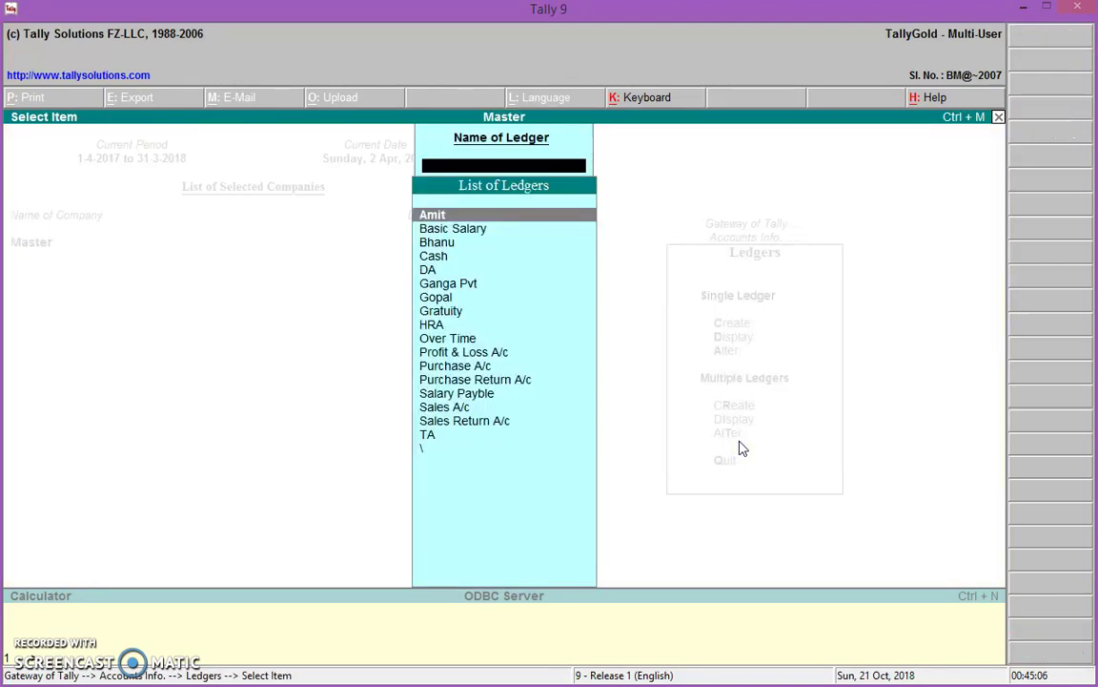
text(S)
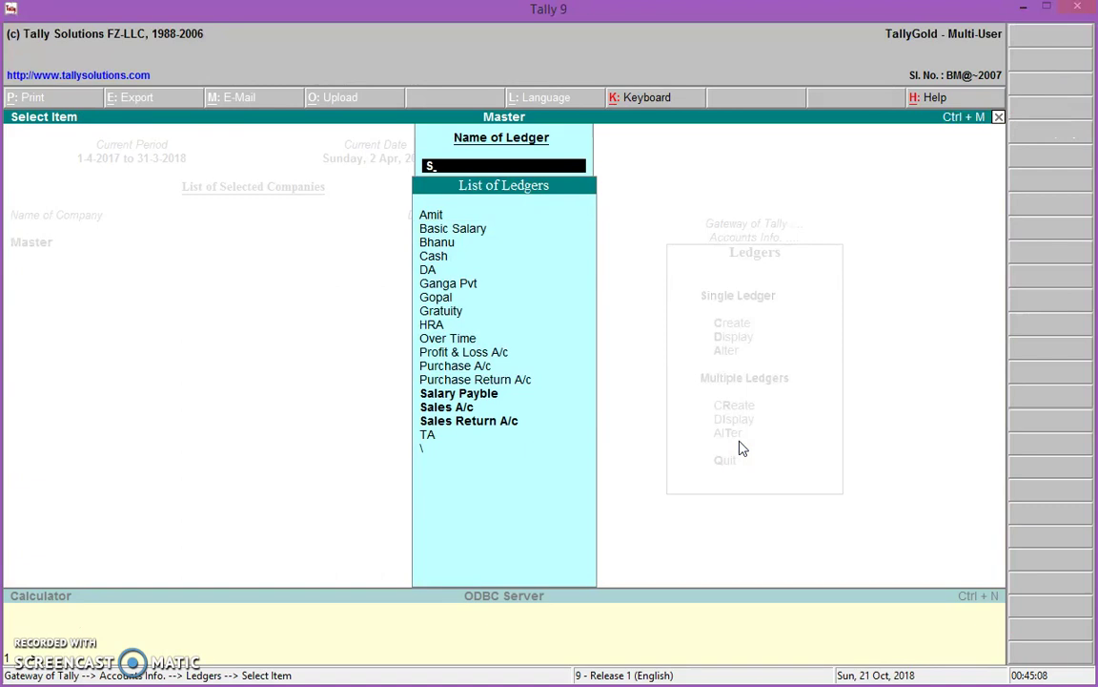
key(Return)
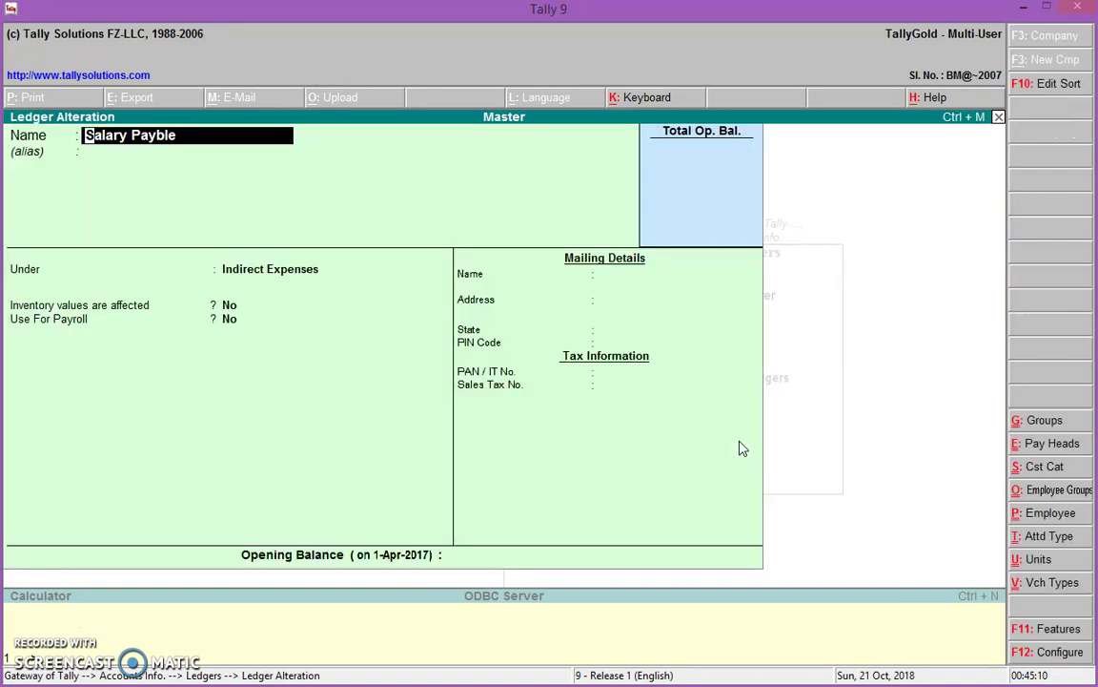
Set Salary Payble's Use For Payroll to Yes, save, and return to the Gateway
key(Return)
key(Return)
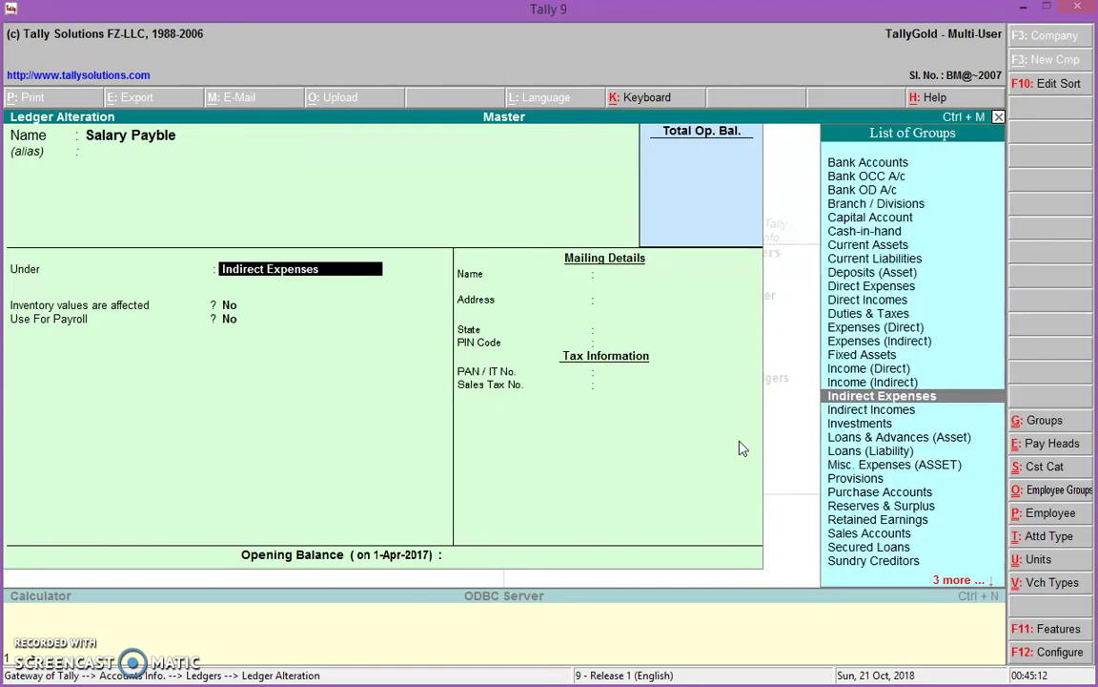
key(Return)
key(Return)
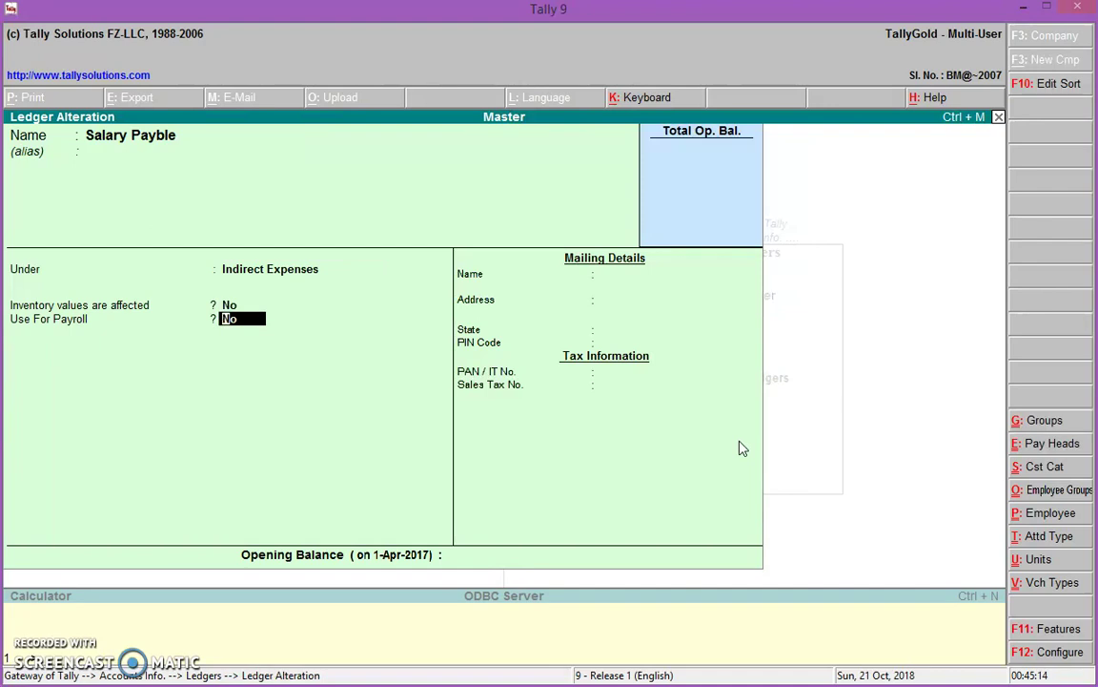
key(y)
key(Return)
key(Return)
key(Return)
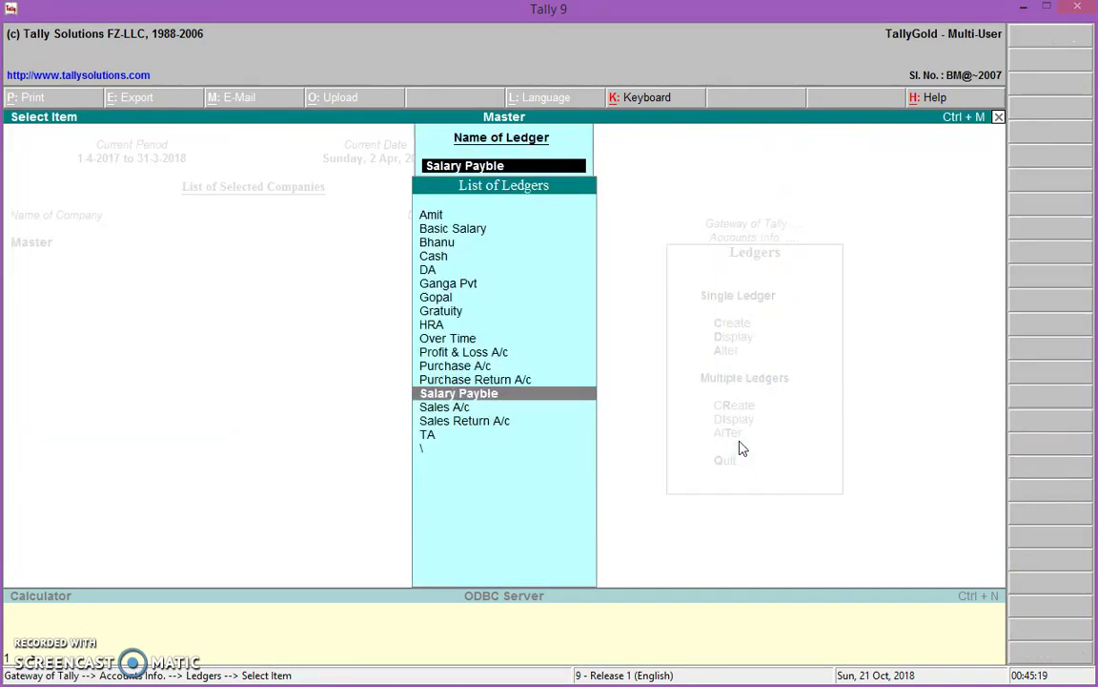
key(BackSpace)
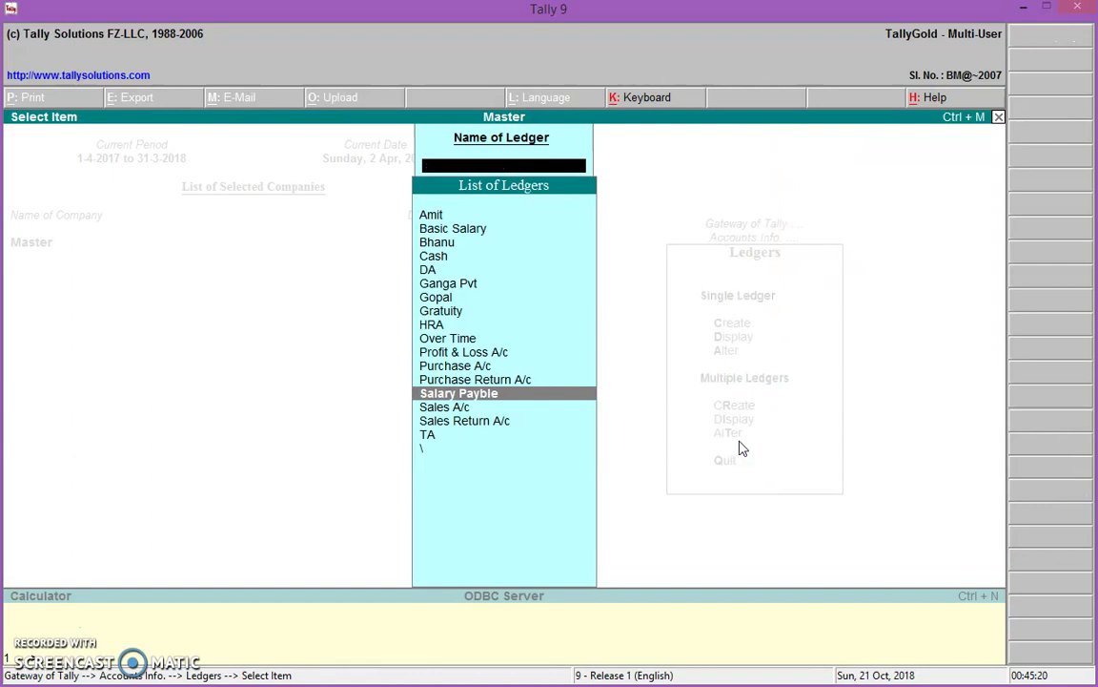
key(Escape)
key(Escape)
key(Escape)
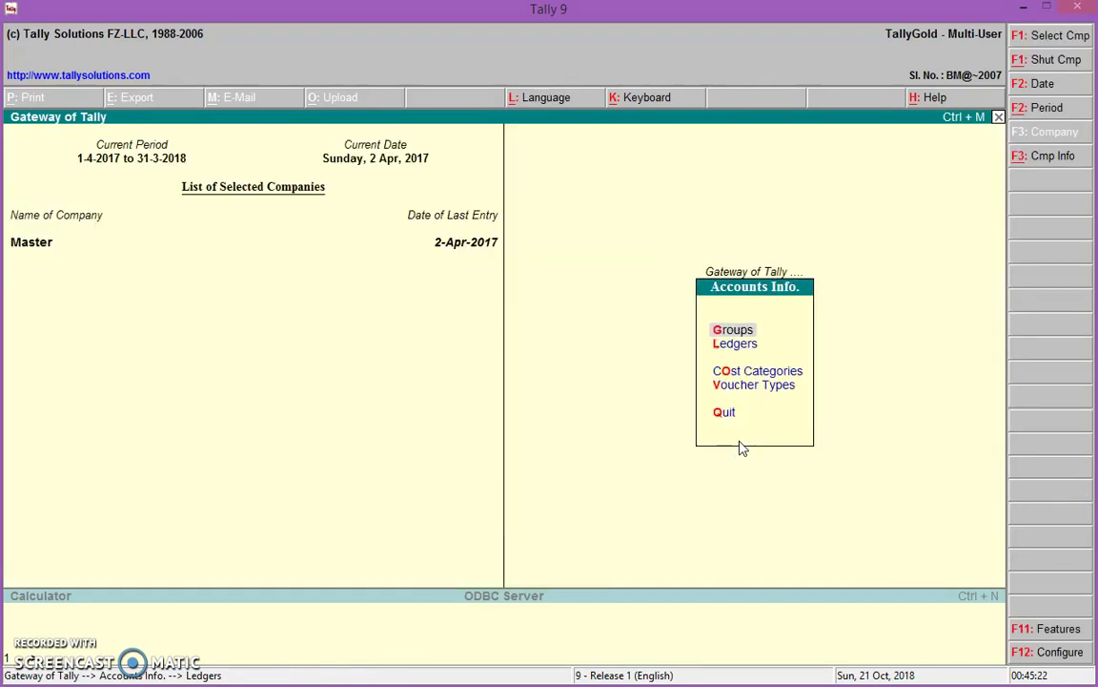
key(Down)
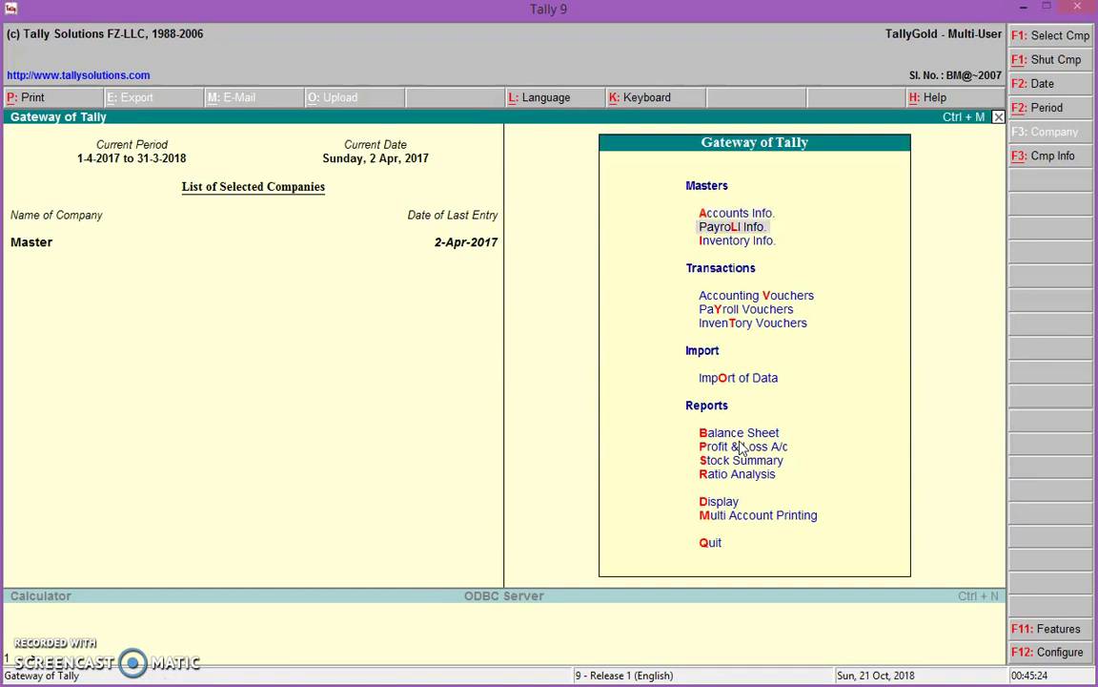
Reopen the Payroll voucher type for alteration, leaving the Attendance type unchanged
key(Return)
key(Down)
key(Down)
key(Down)
key(Down)
key(Down)
key(Down)
key(Down)
key(Up)
key(Return)
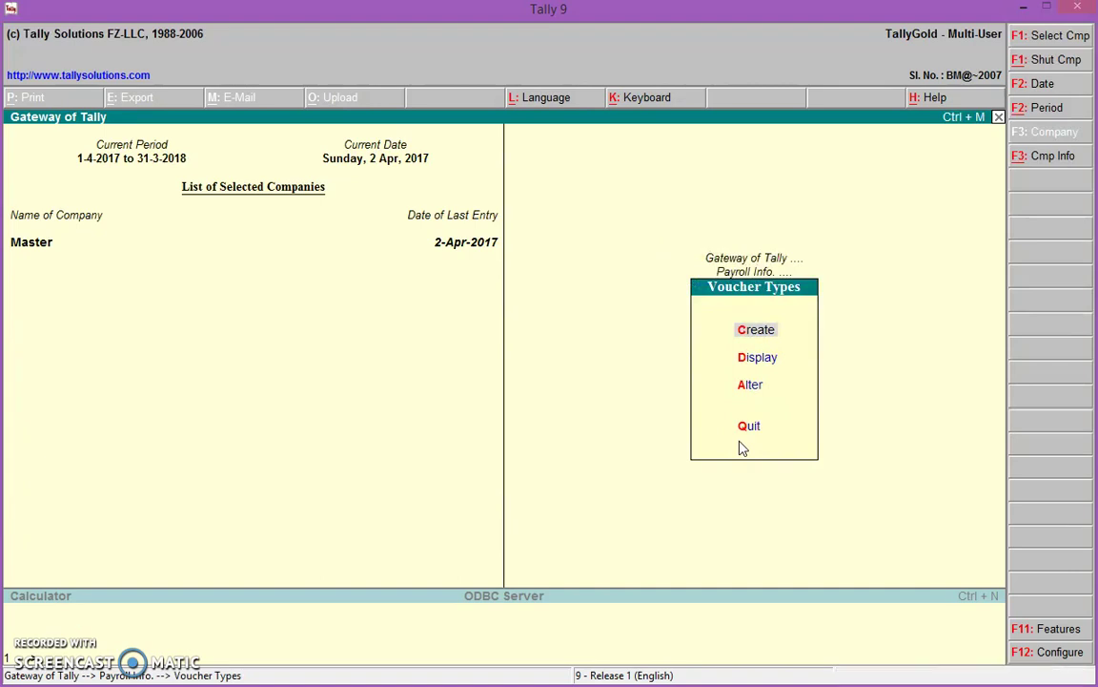
key(Down)
key(Down)
key(Return)
key(Return)
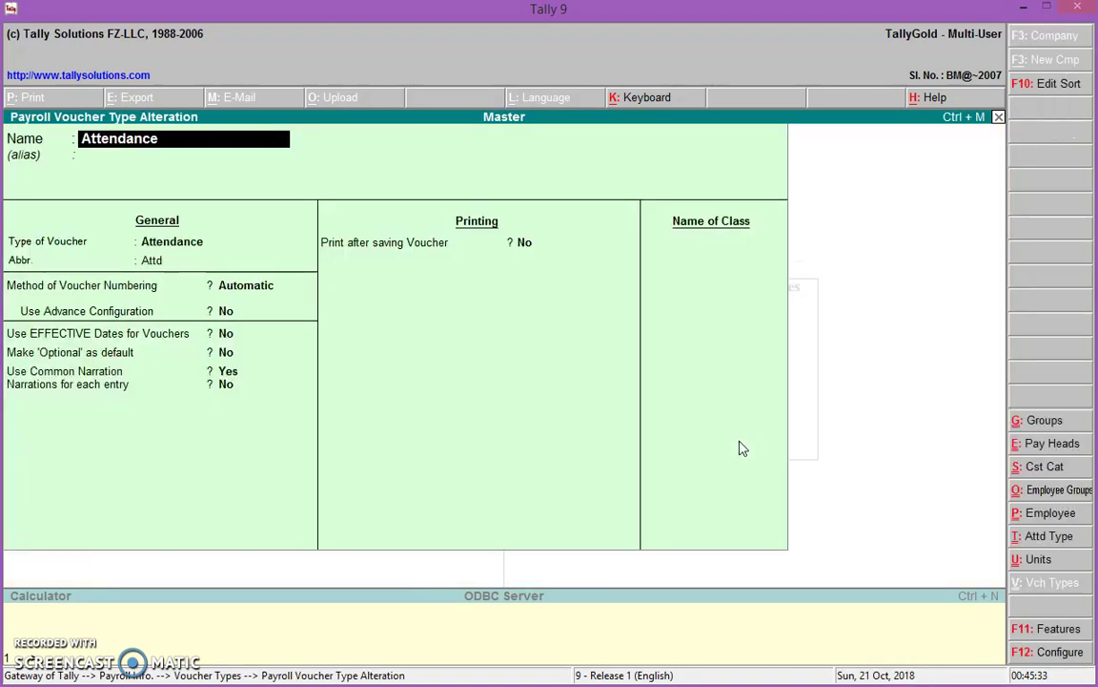
key(Escape)
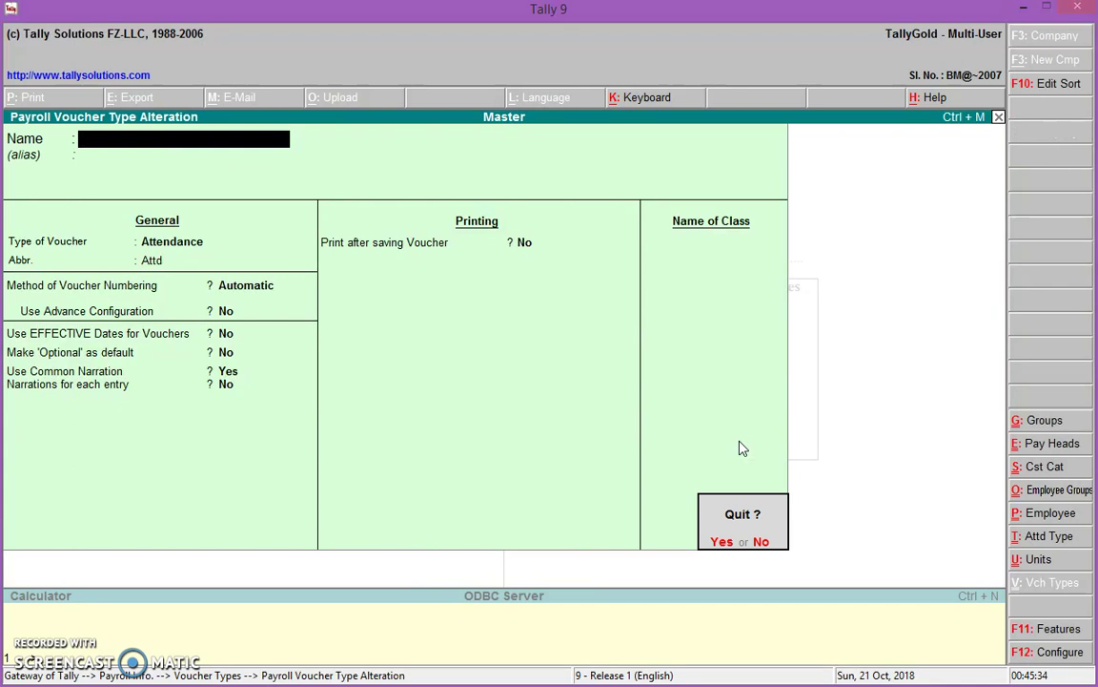
key(Return)
key(Down)
key(Return)
key(Return)
key(Return)
key(Return)
key(Return)
key(Return)
key(Return)
key(Return)
key(Return)
key(Return)
key(Return)
key(Return)
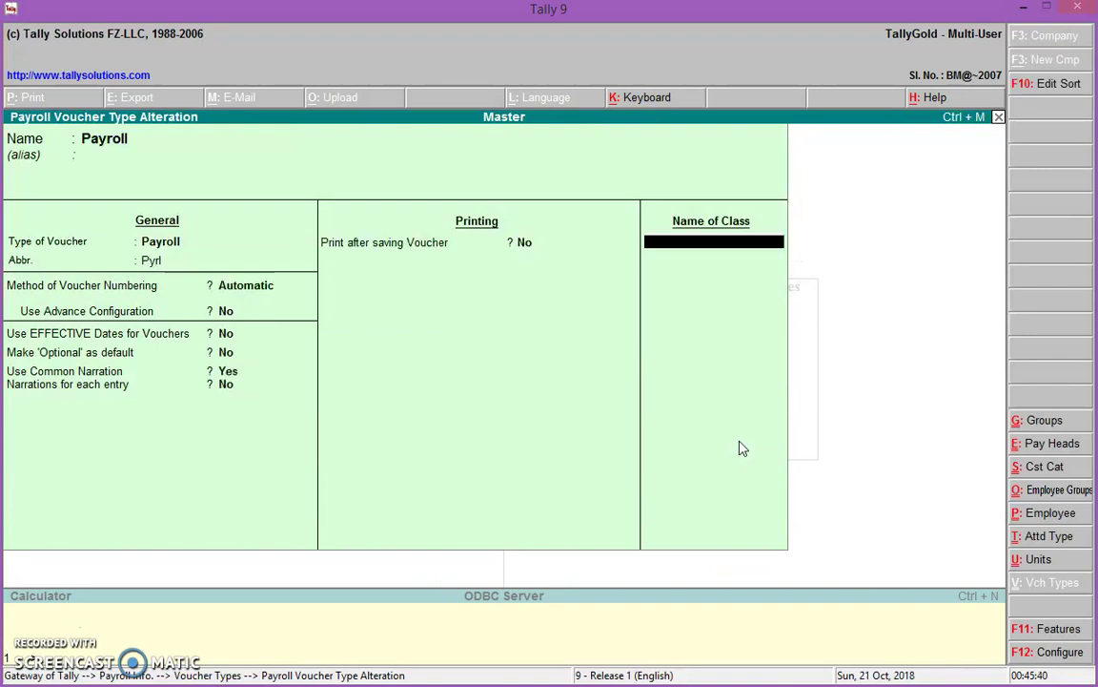
Name the new class 'Staff Salary' and bring up its settings
text(Staff Salary)
key(Return)
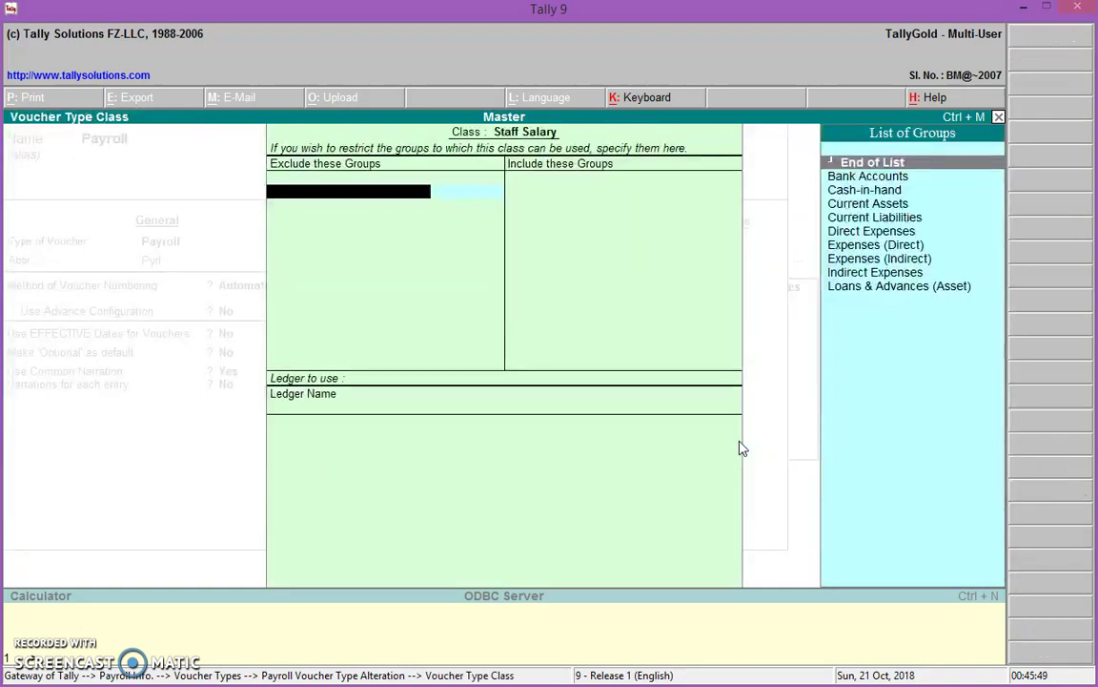
Set Salary Payble as the Staff Salary class ledger and save the Payroll voucher type
key(Return)
key(Return)
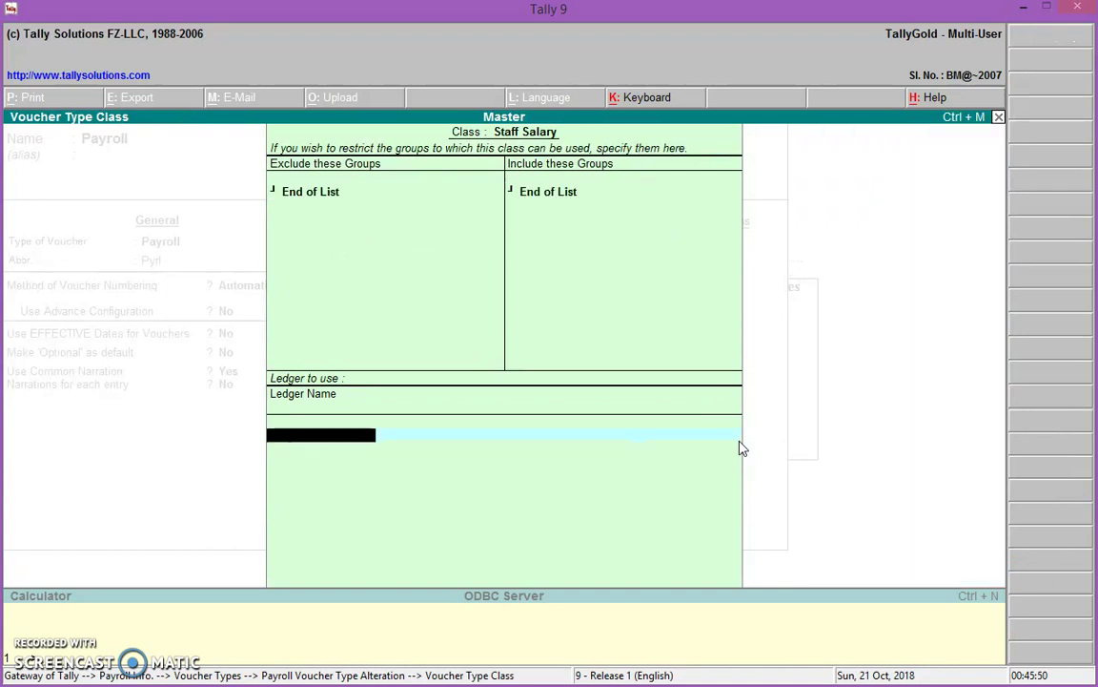
text(S)
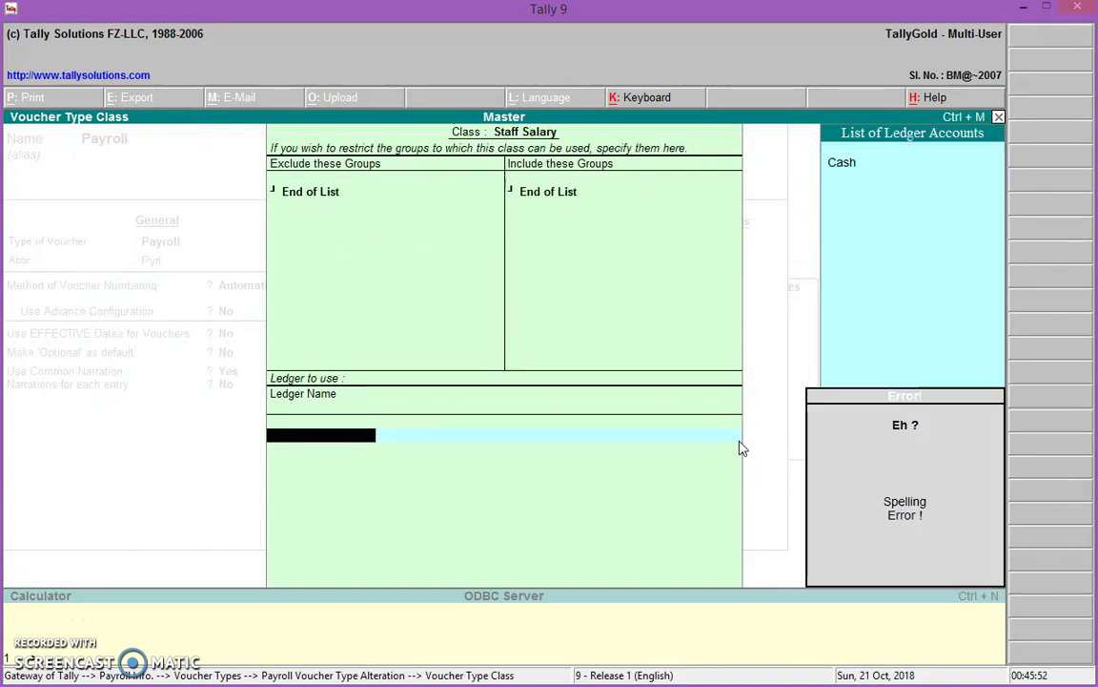
key(s)
key(s)
key(BackSpace)
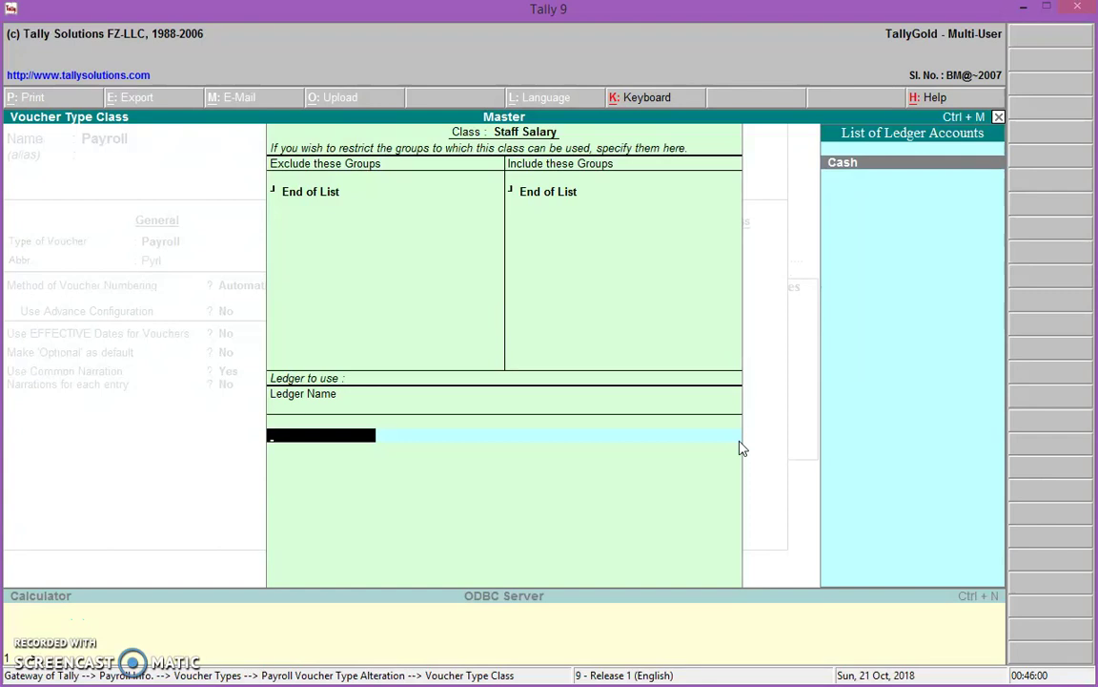
text(s)
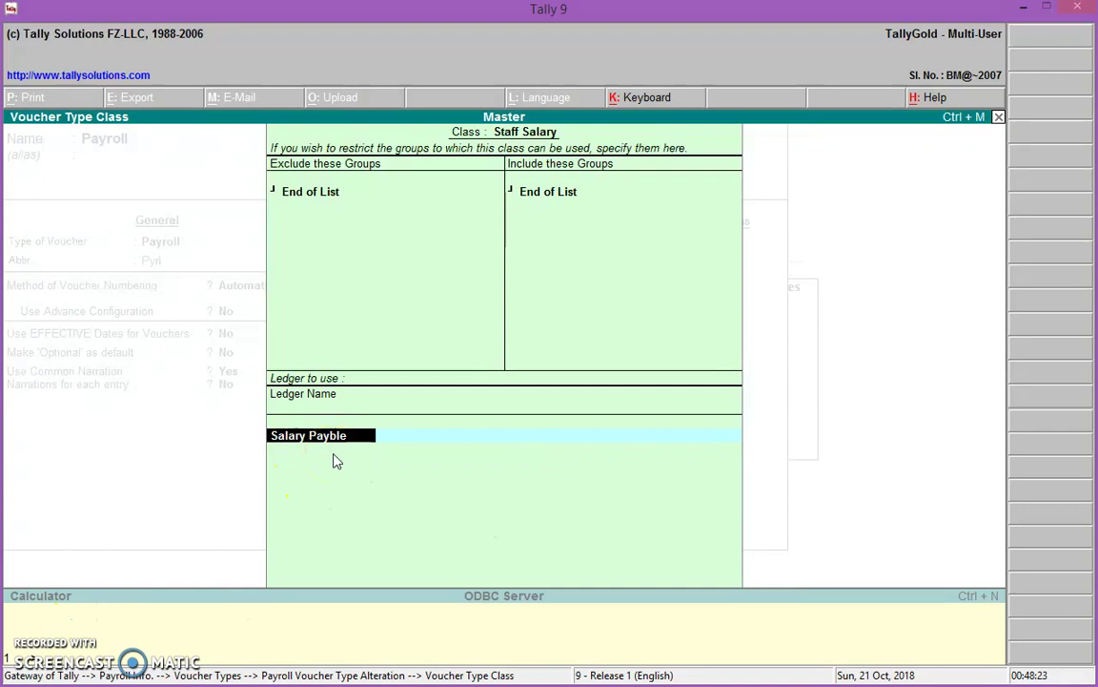
click(253, 462)
click(296, 463)
click(350, 460)
key(Return)
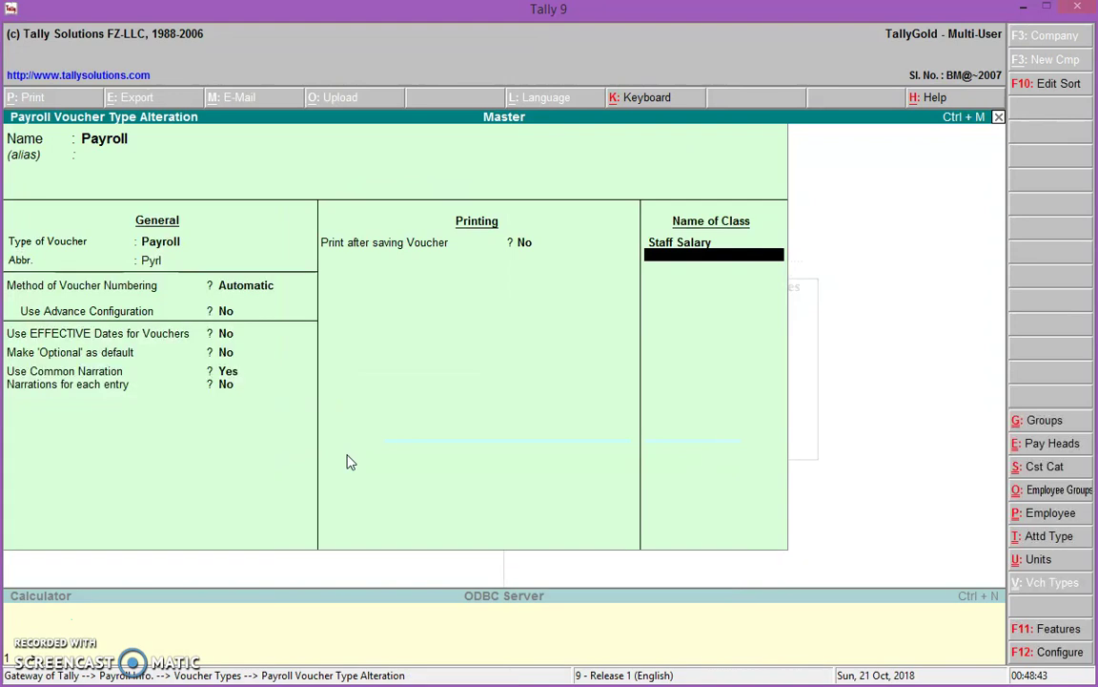
key(Return)
key(Return)
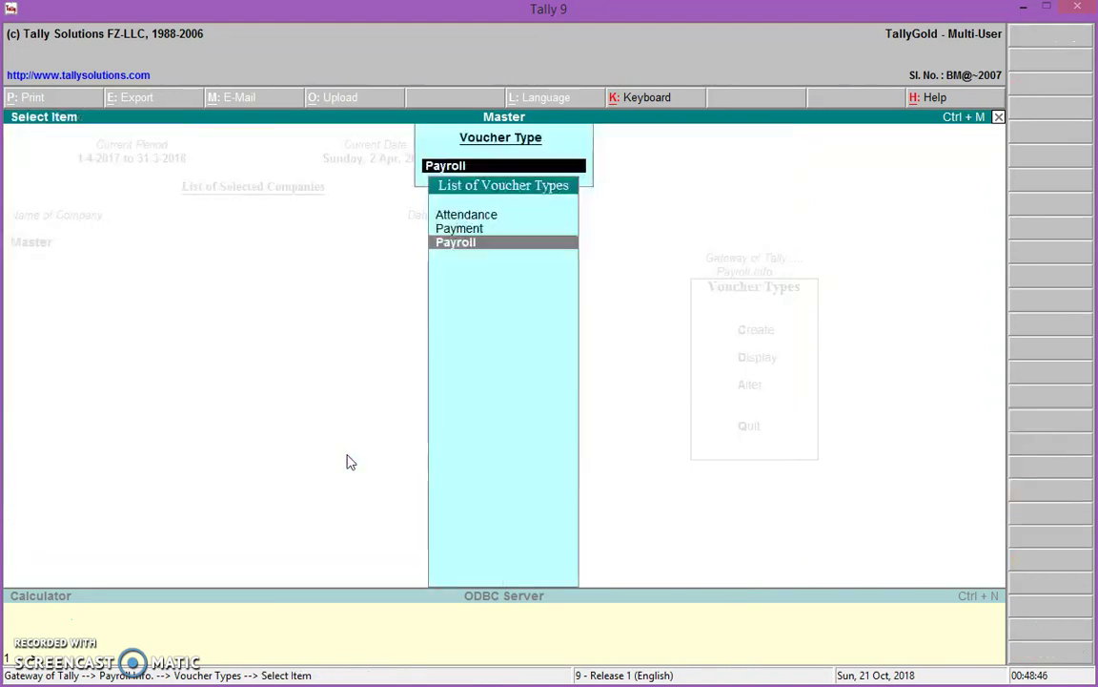
Go back to the Gateway, enter Payroll Vouchers and switch to an Attendance voucher
key(Escape)
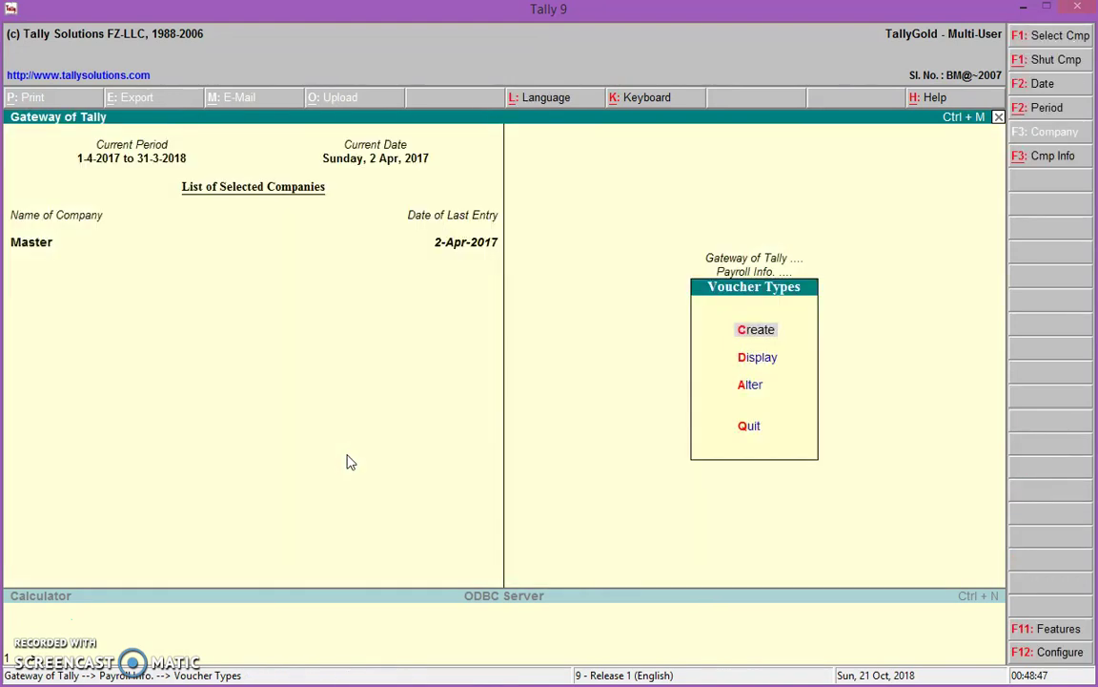
key(Escape)
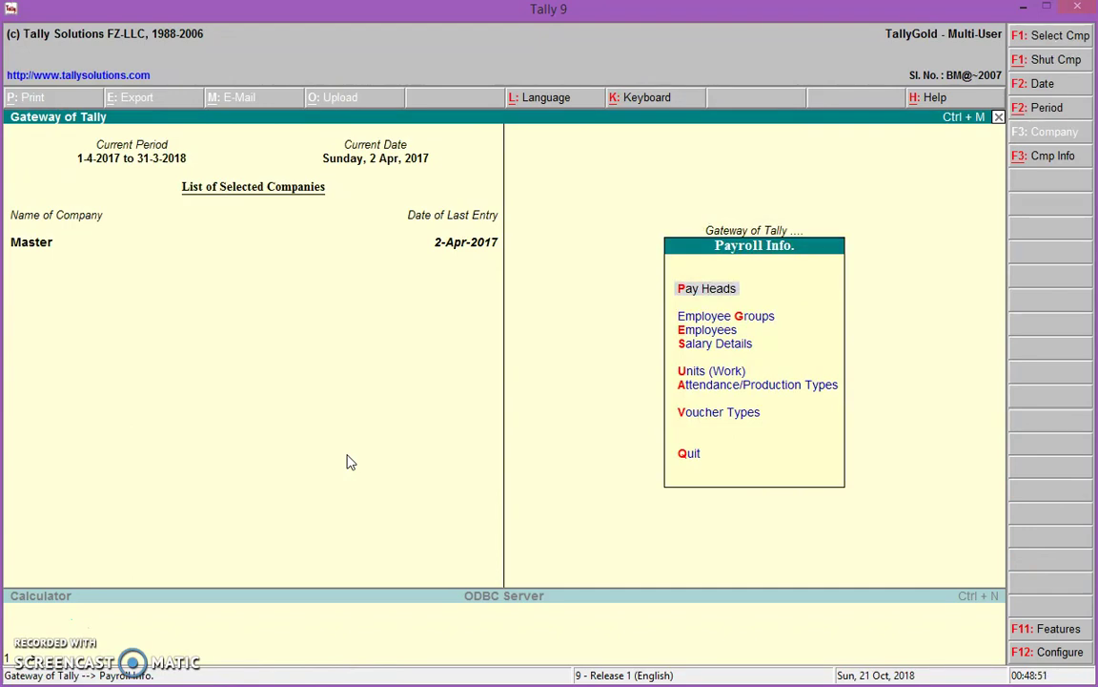
key(Escape)
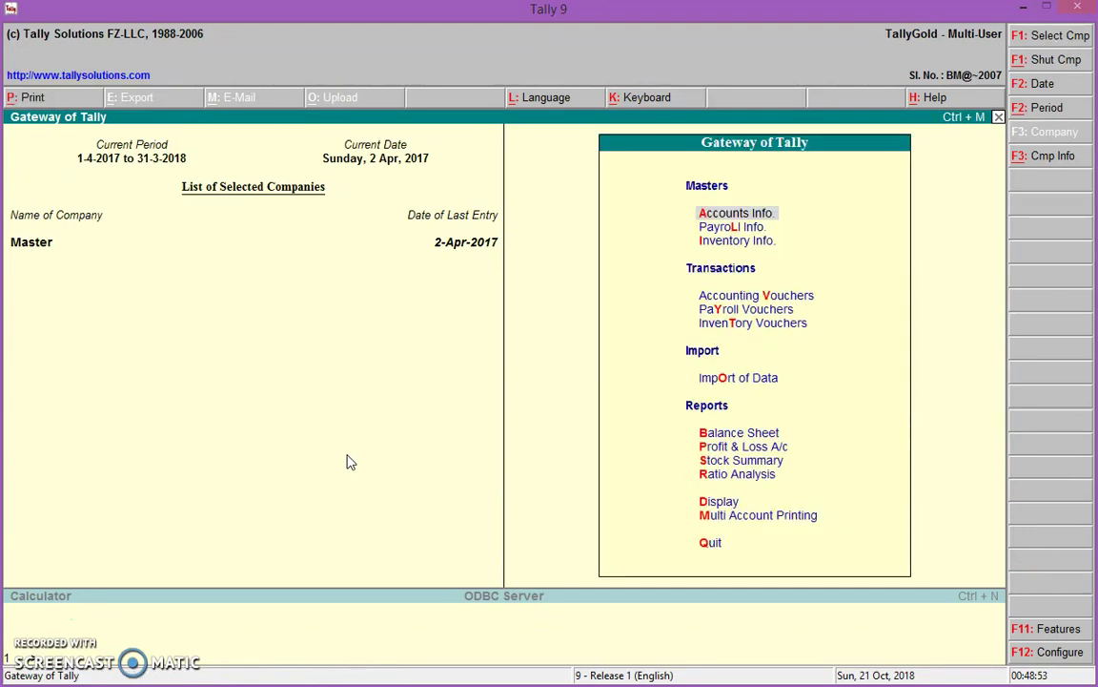
key(Down)
key(Down)
key(Down)
key(Down)
key(Return)
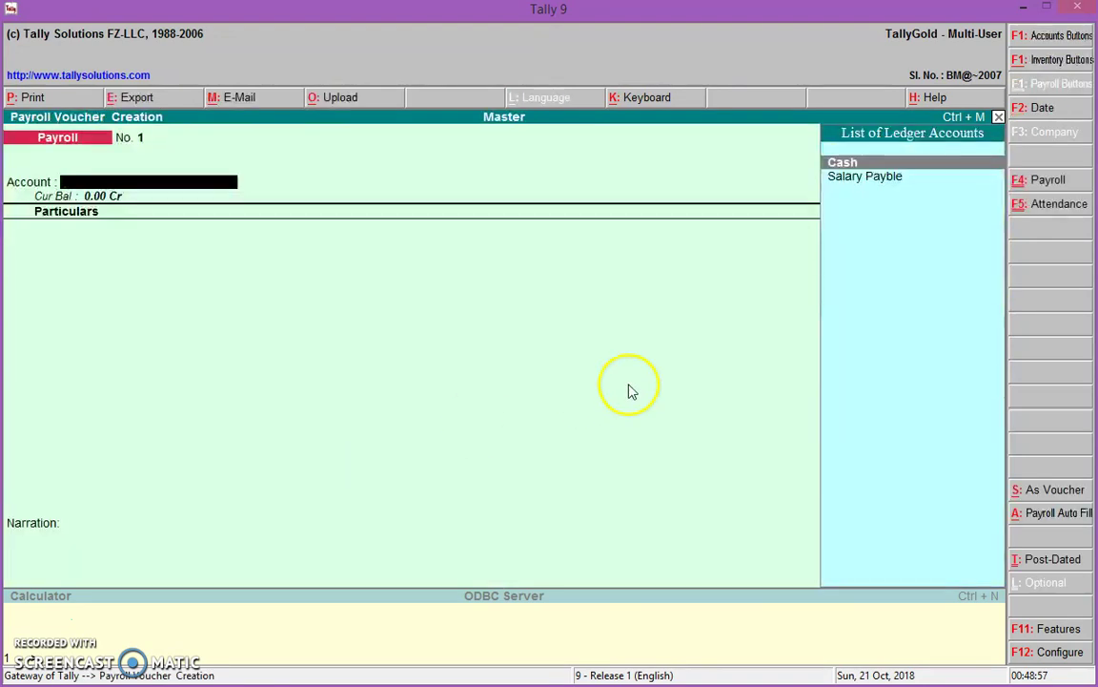
click(1059, 208)
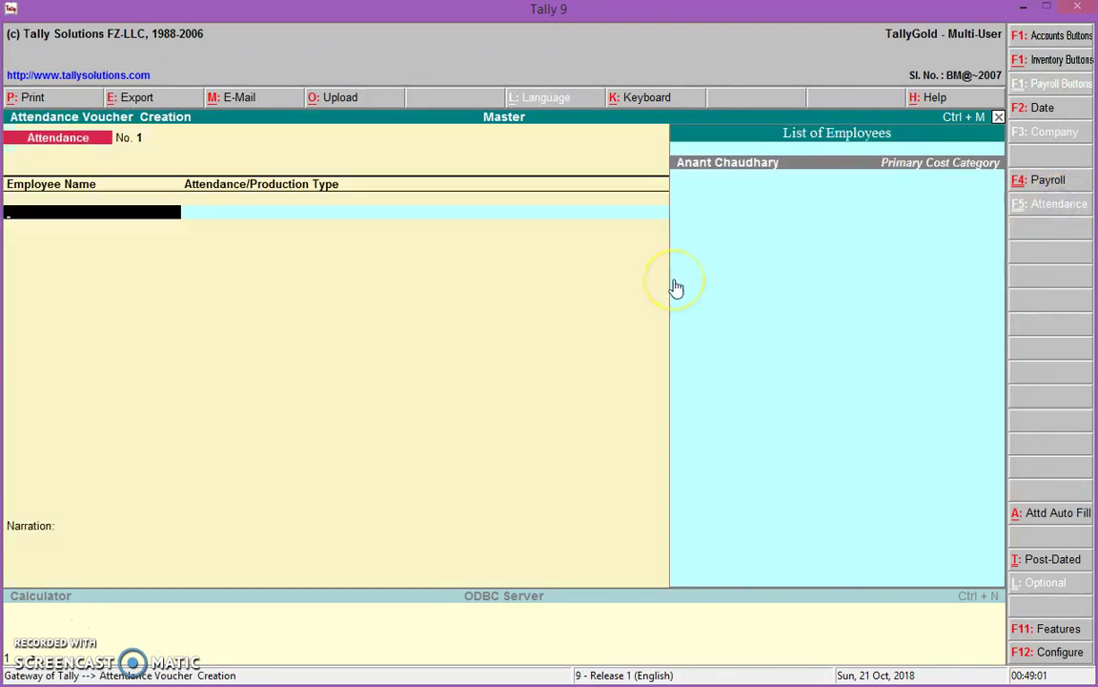
Enter the employee's attendance rows: Absent 4 days and Overtime 10 Hr
key(Return)
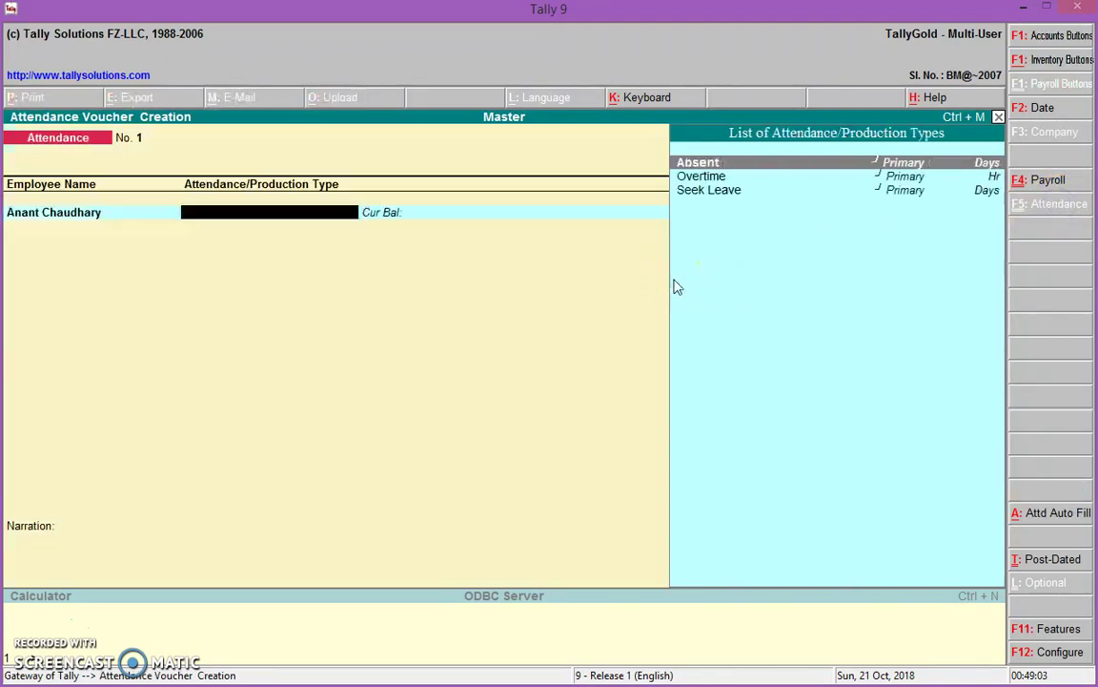
key(Return)
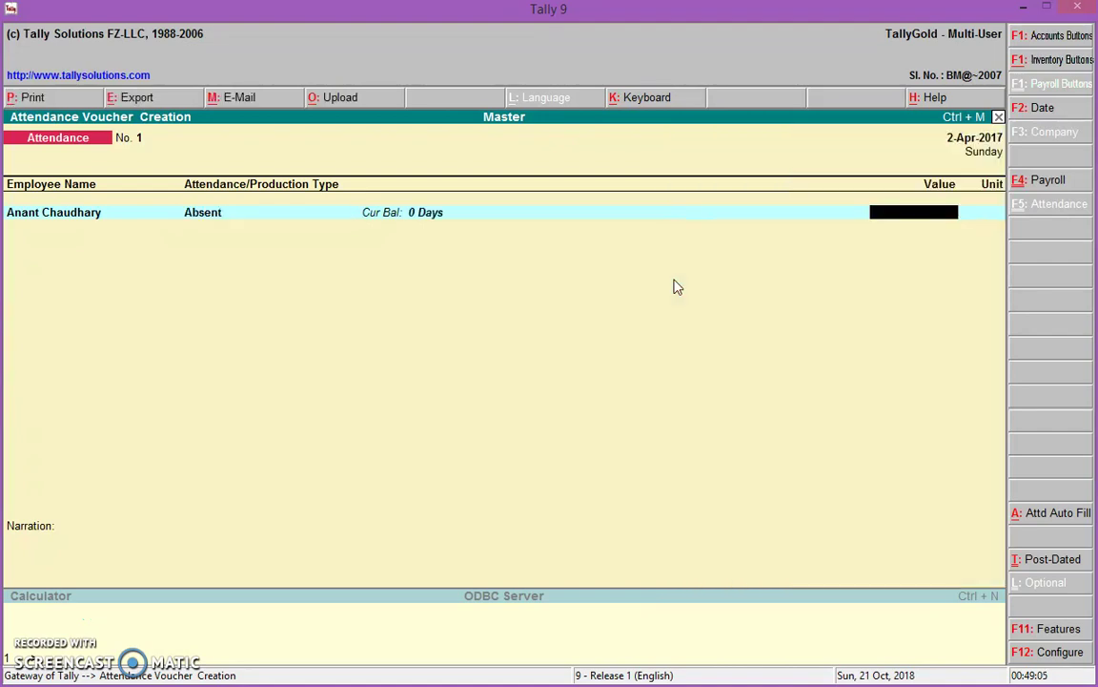
text(4)
key(Return)
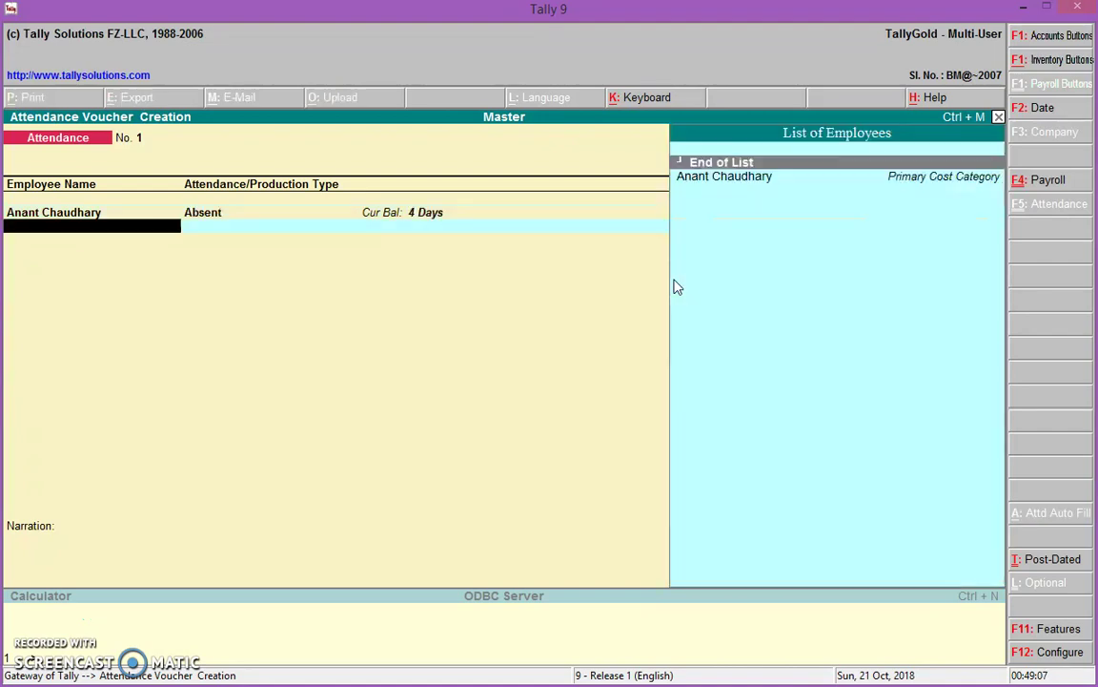
key(Down)
key(Return)
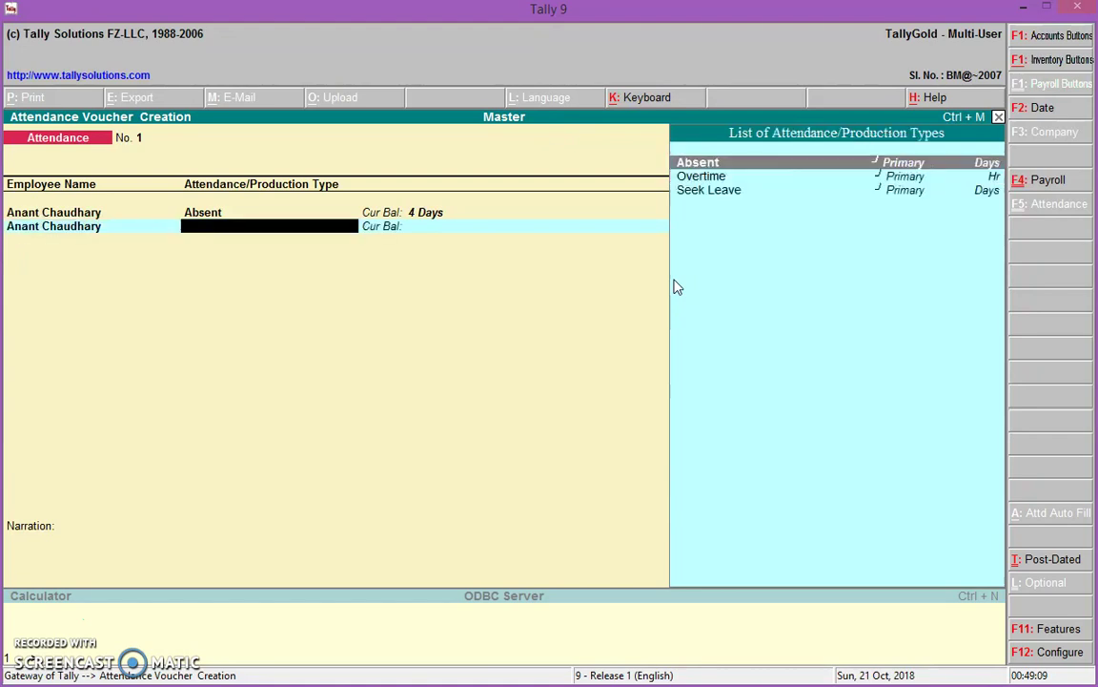
key(Down)
key(Return)
text(10)
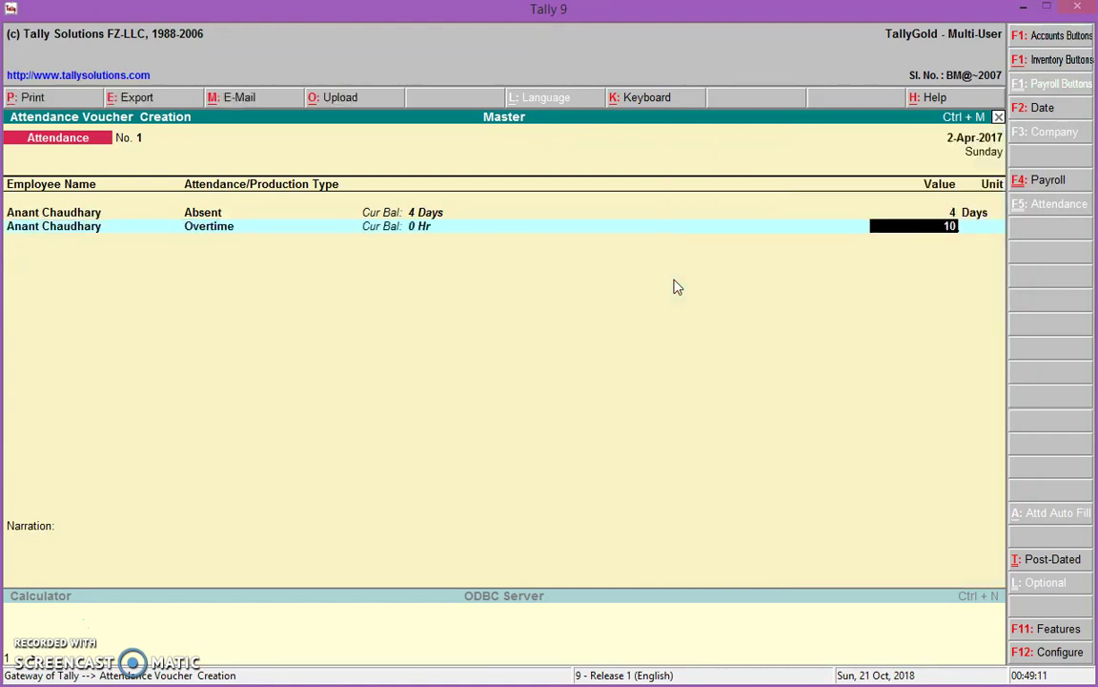
key(Return)
key(Return)
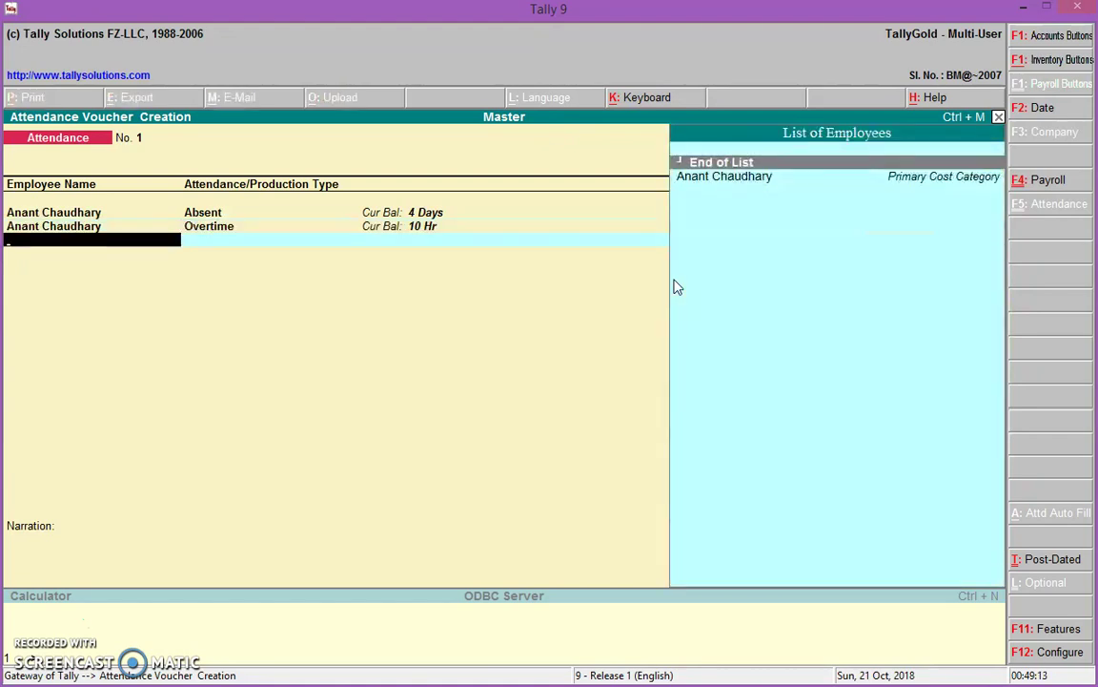
key(Return)
Add a Seek Leave row of 2 days and save the attendance voucher
key(Down)
key(Down)
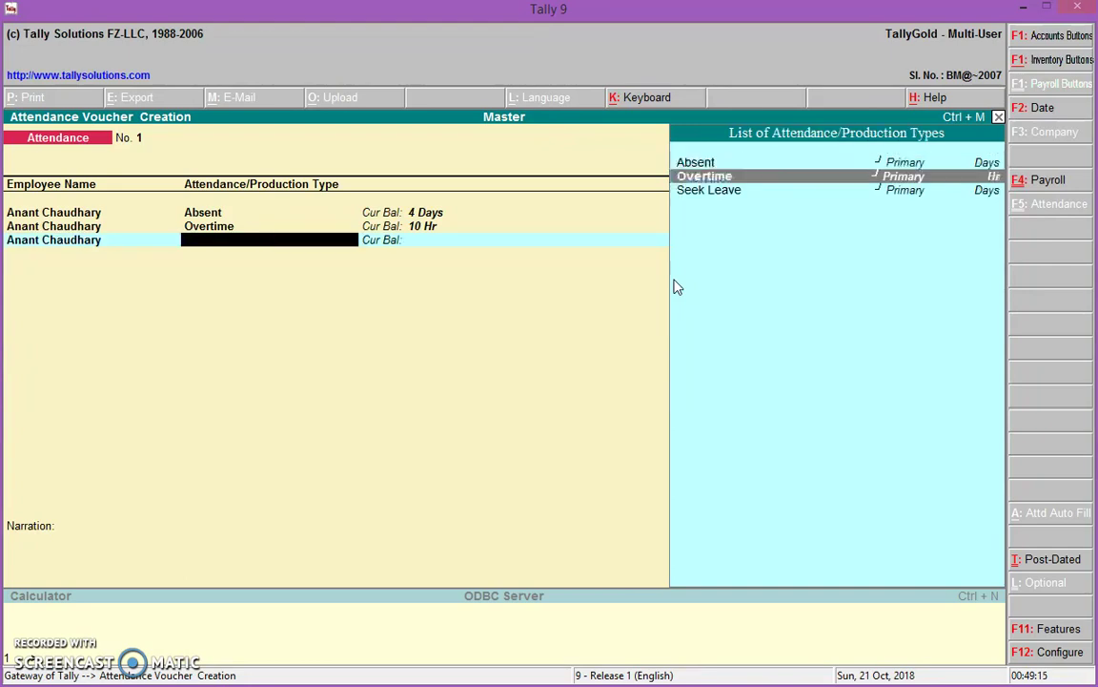
key(Return)
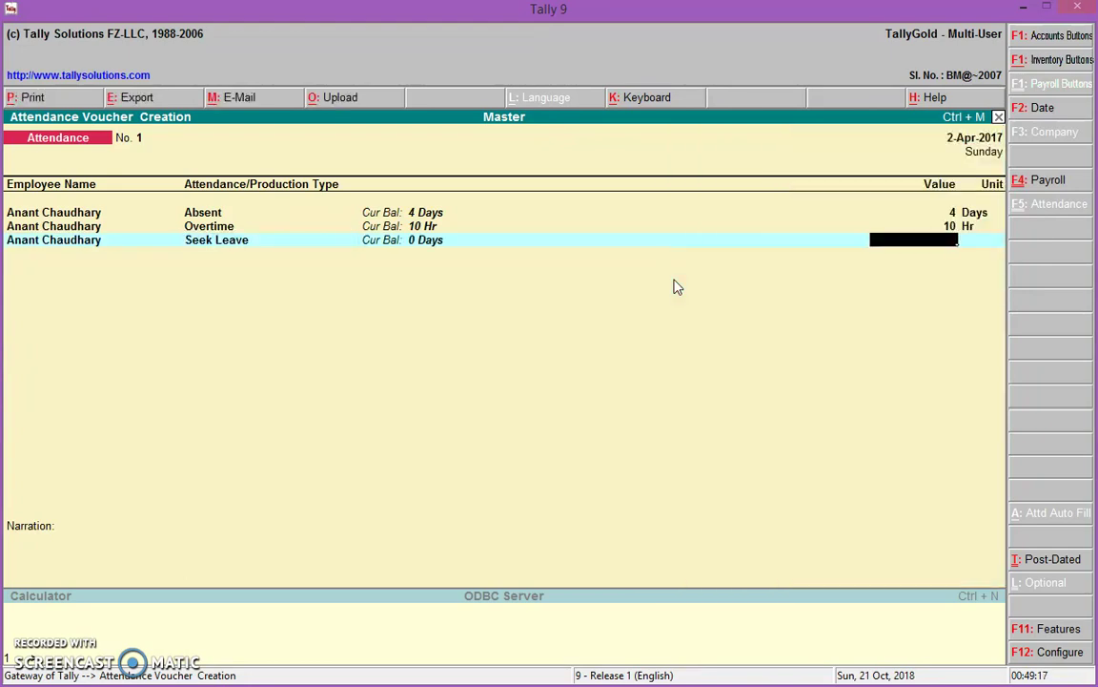
text(2)
key(Return)
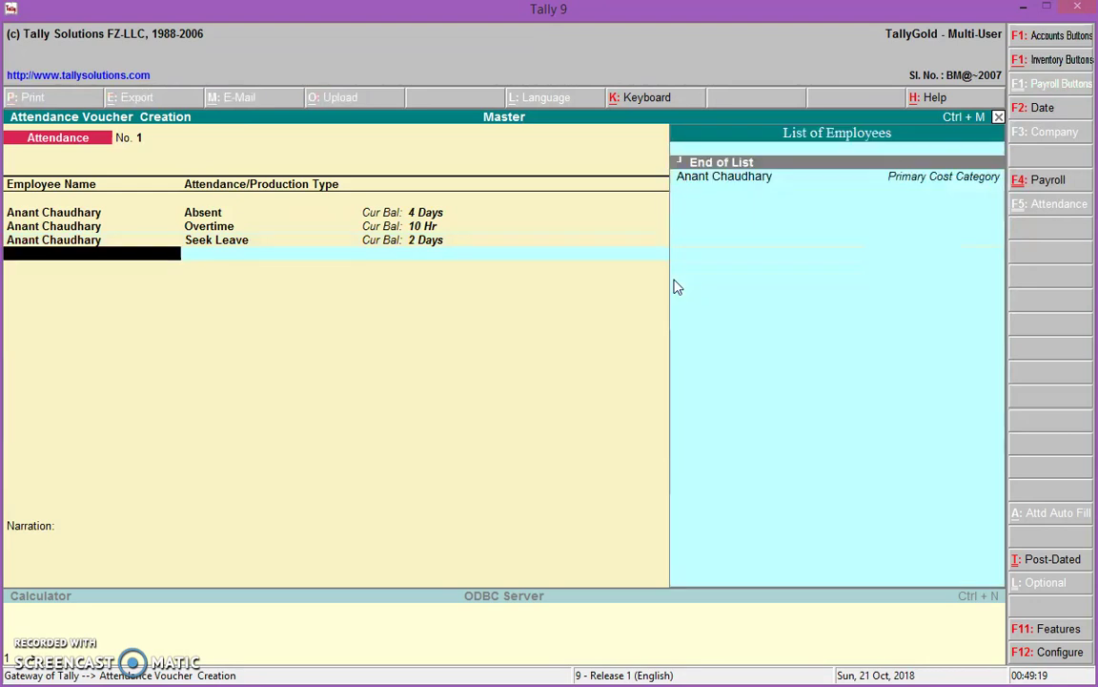
key(Return)
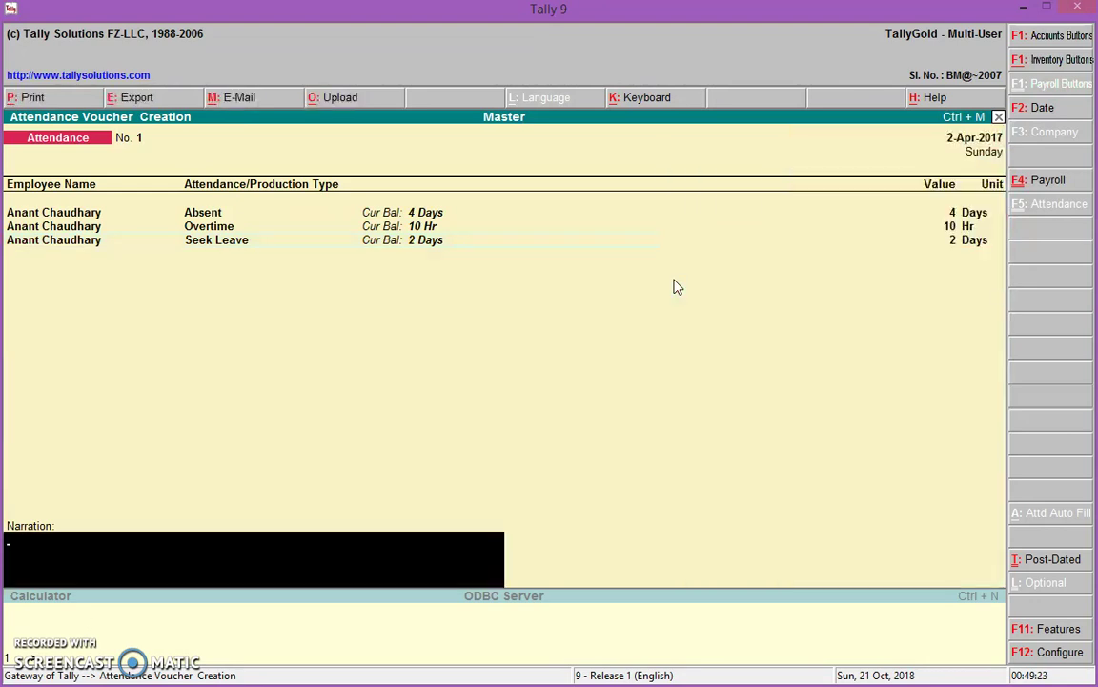
key(Return)
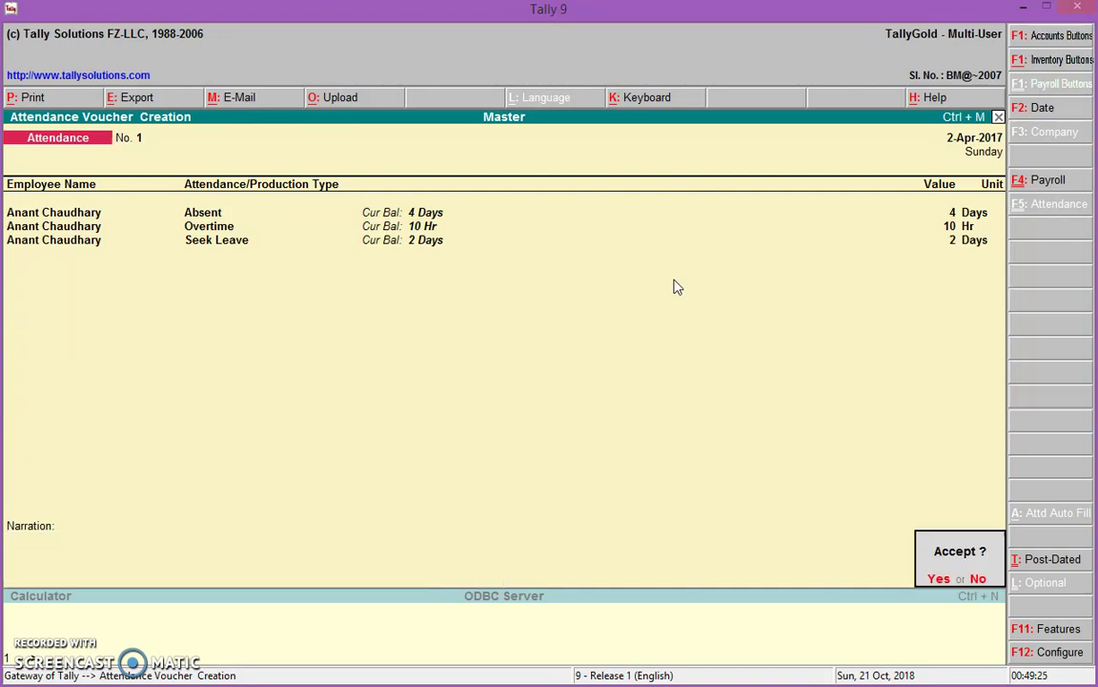
key(Return)
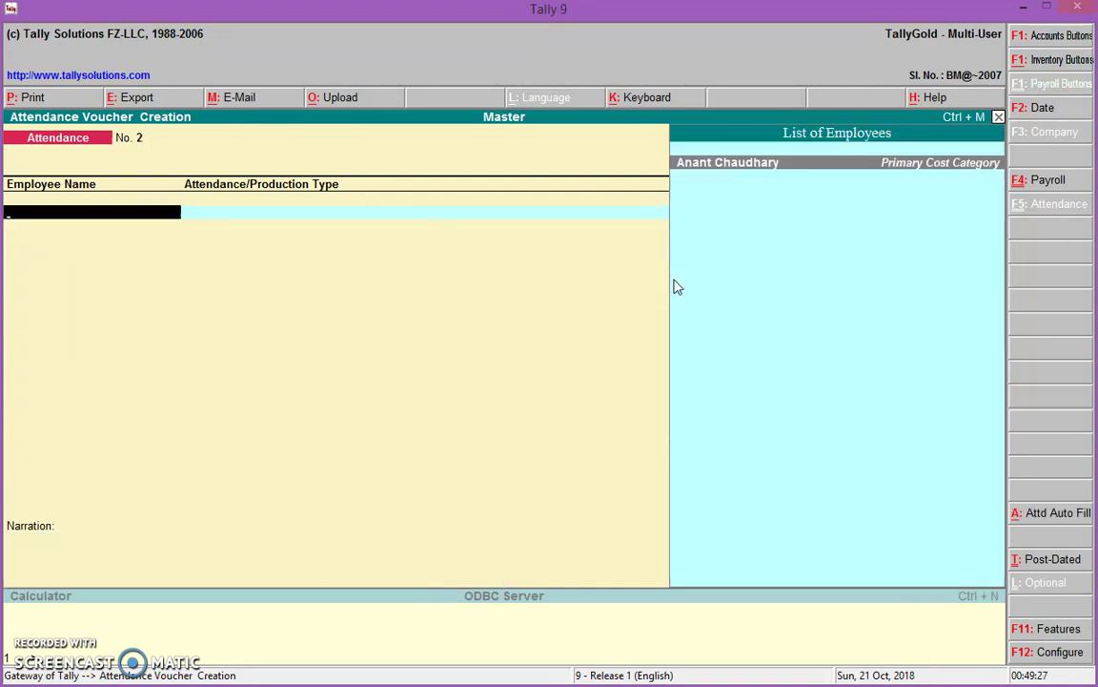
Switch to a Payroll voucher with class Staff Salary and open Payroll Auto Fill filters (Alt+A)
click(1049, 179)
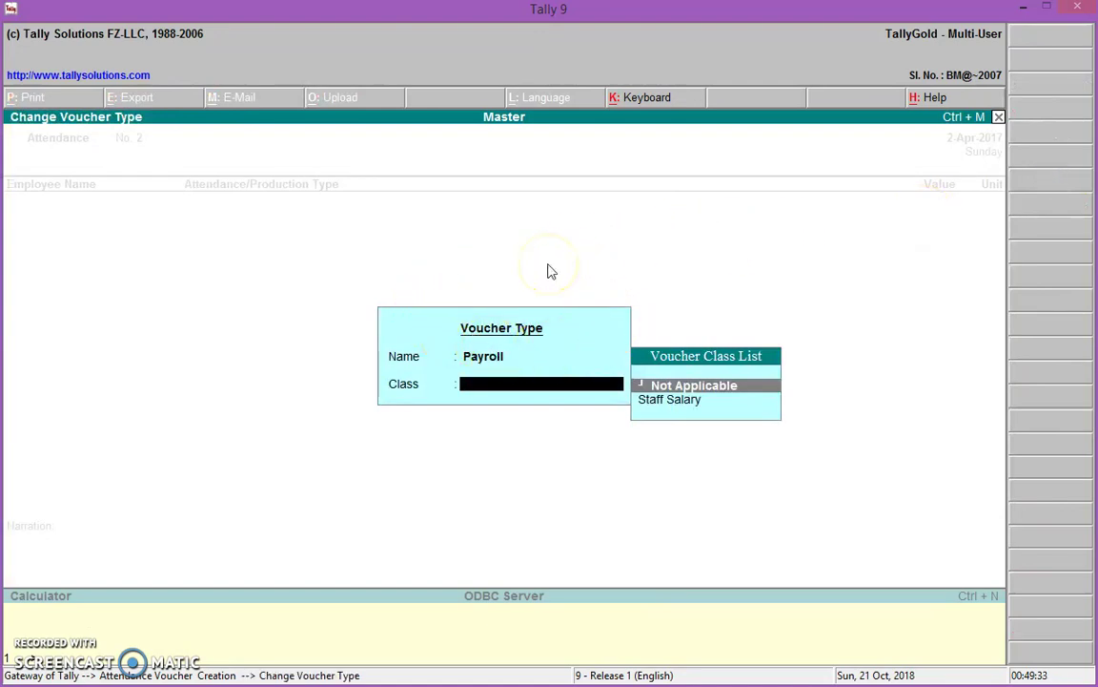
key(Down)
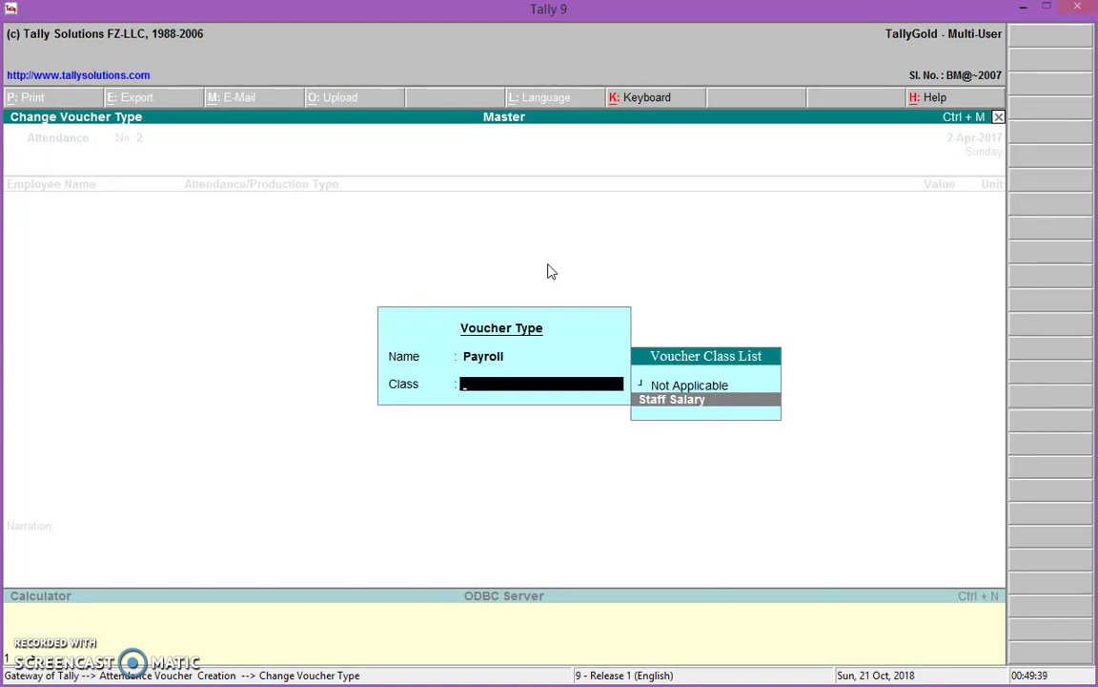
key(Return)
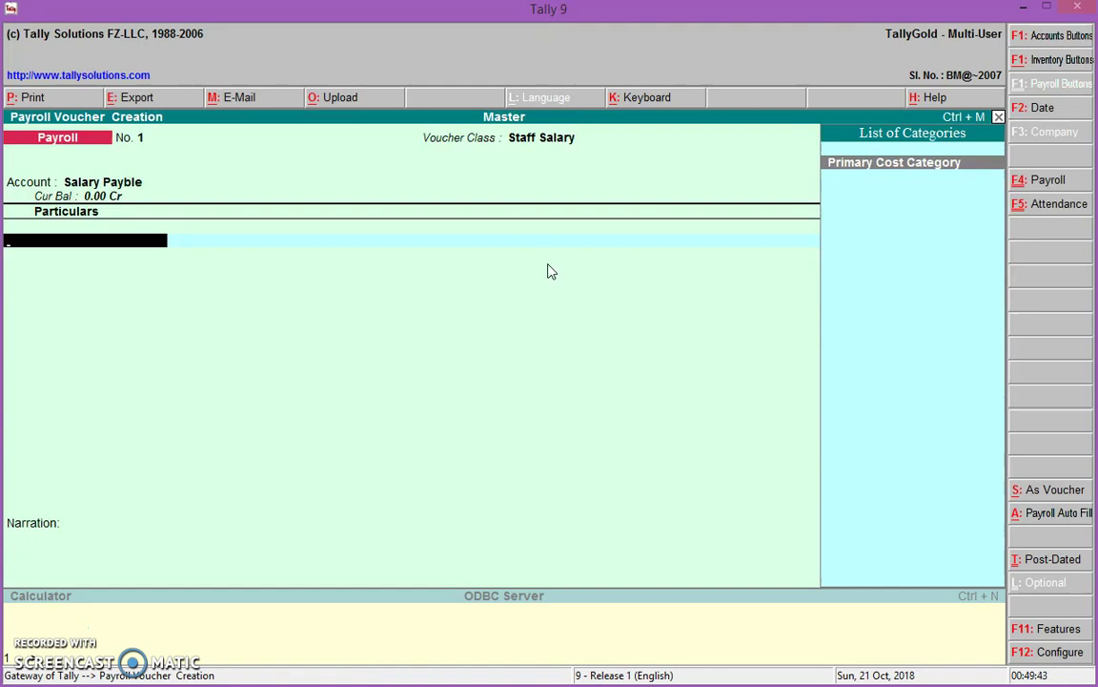
key(alt+a)
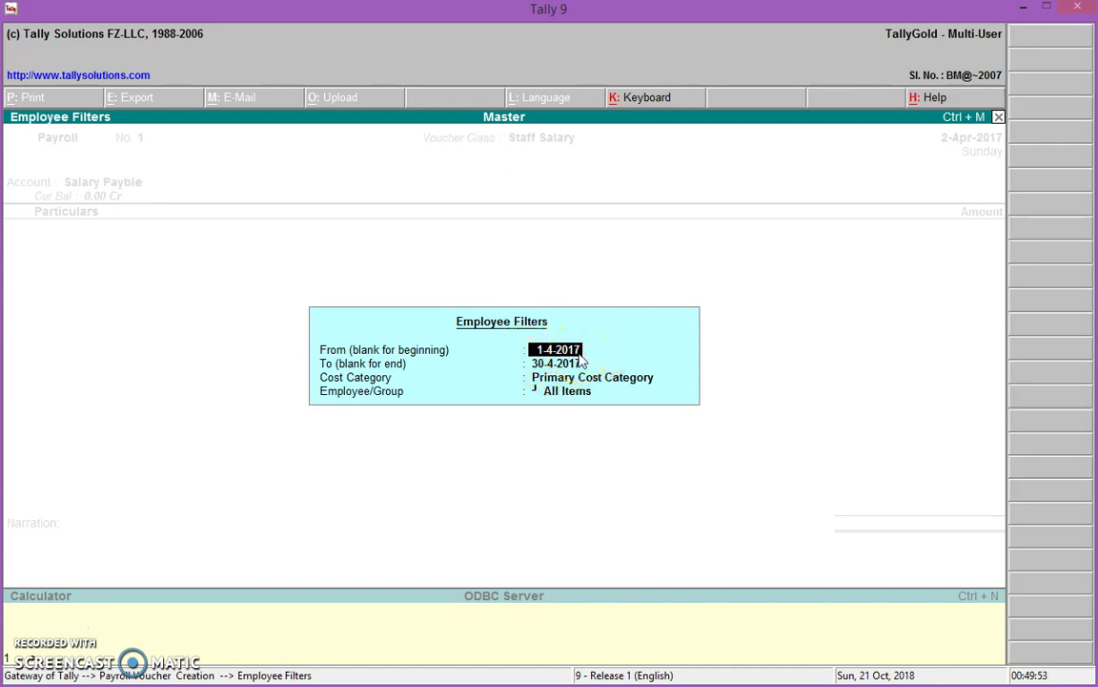
Auto-fill for 1-4-2017 to 30-4-2017, Primary Cost Category, selecting the employee
key(Return)
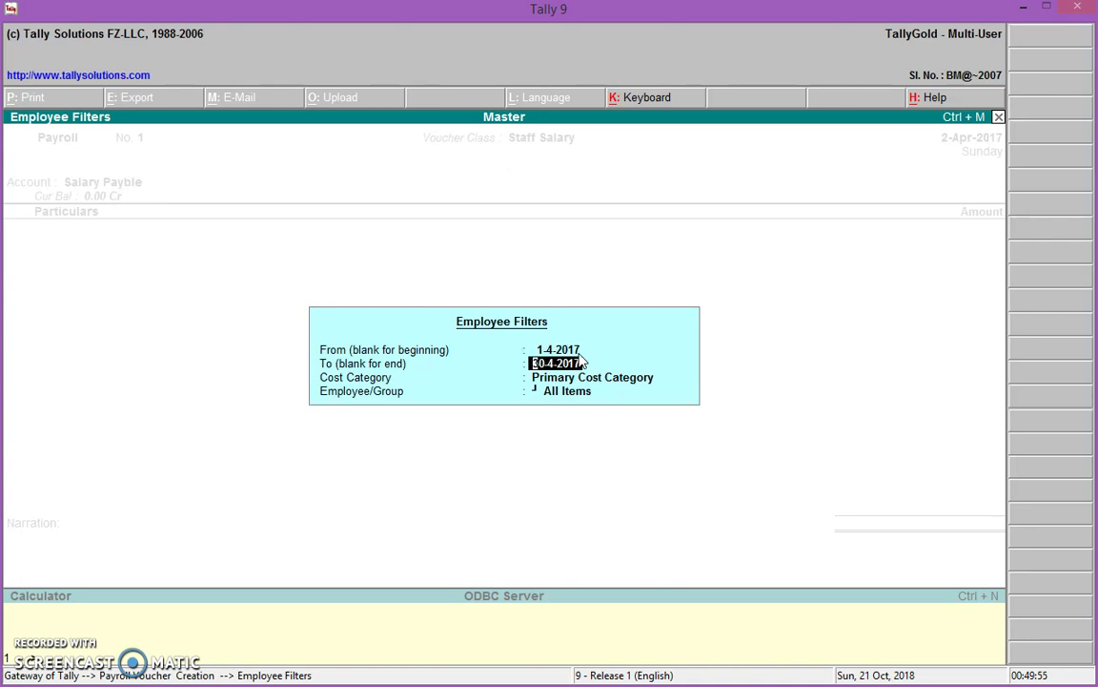
key(Return)
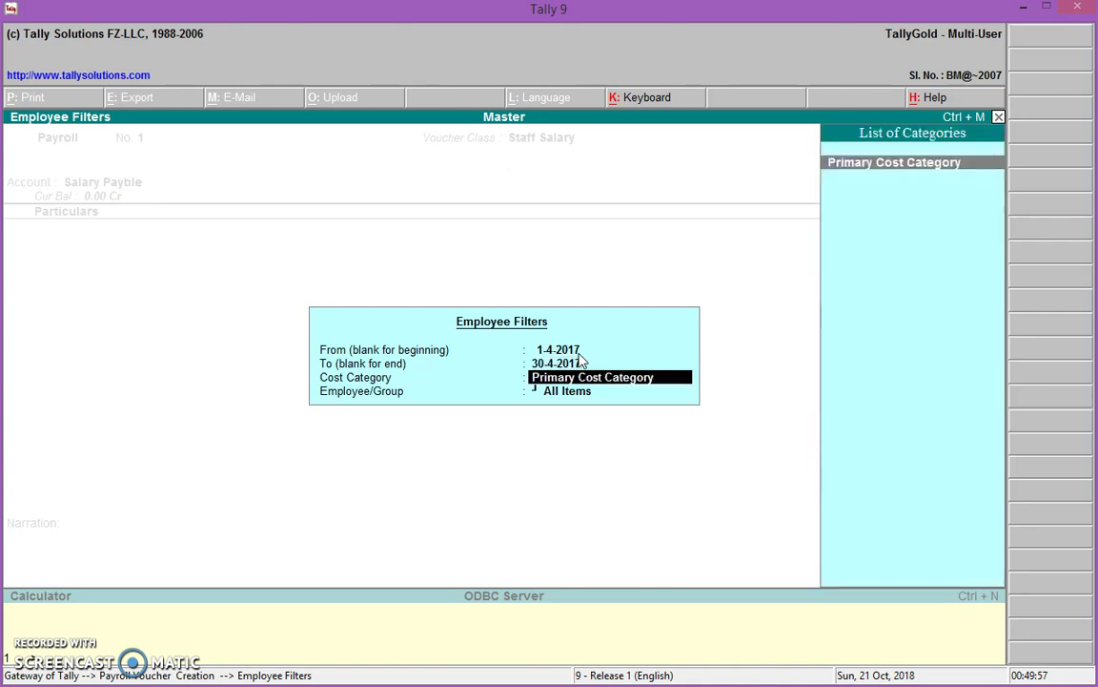
key(Return)
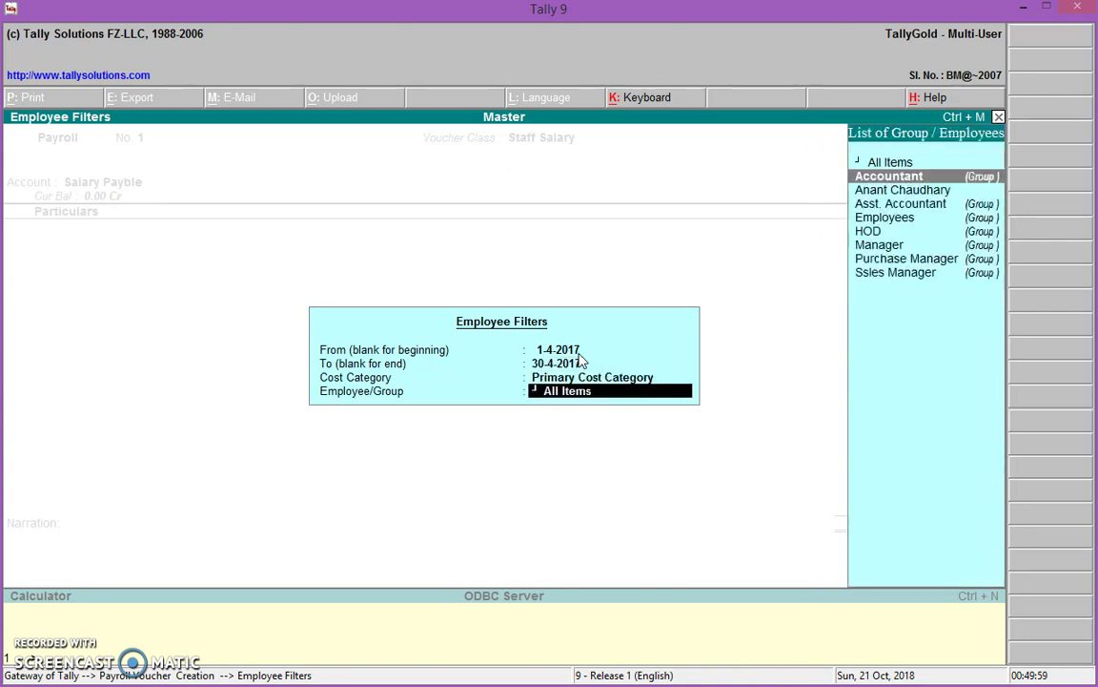
key(Down)
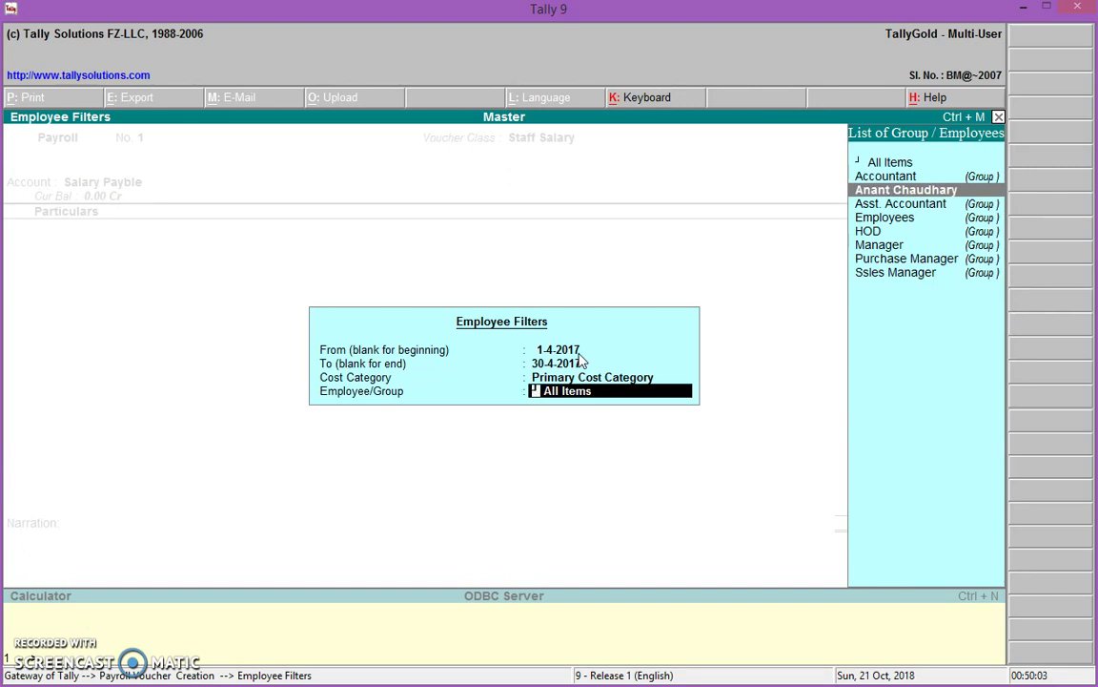
key(Up)
key(Up)
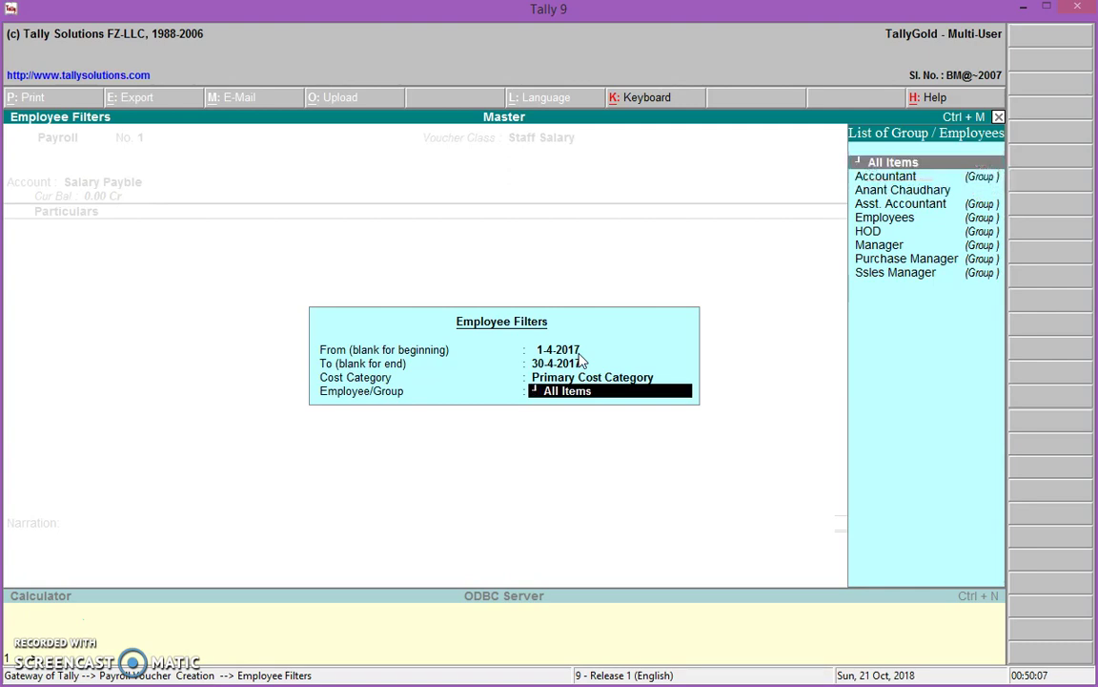
key(Down)
key(Down)
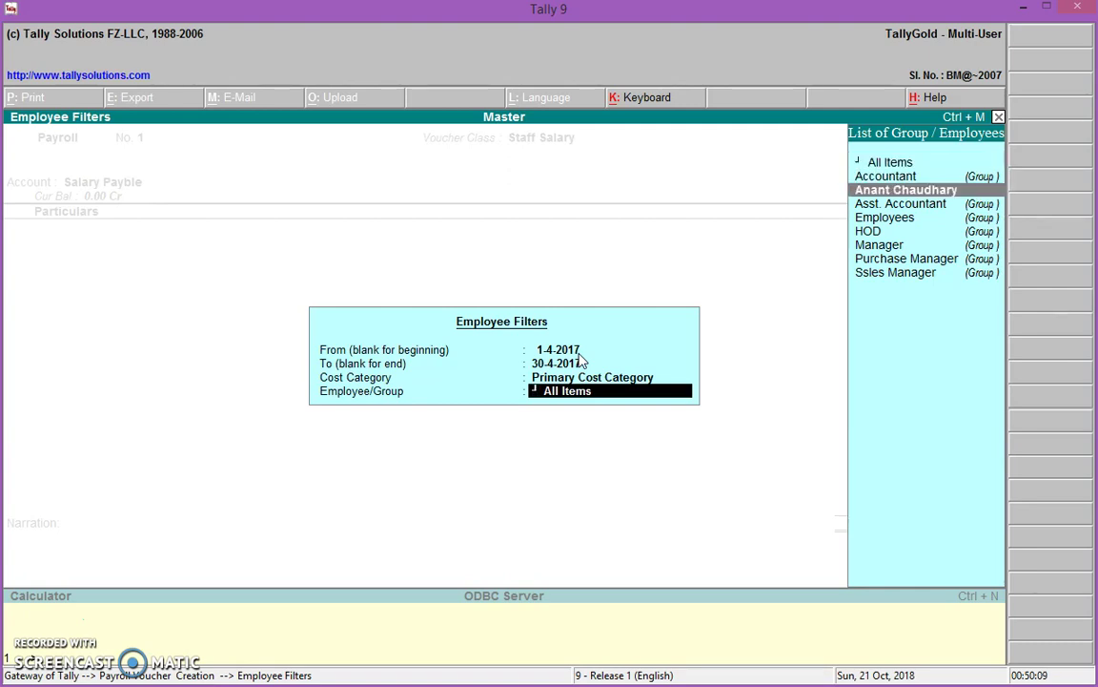
key(Return)
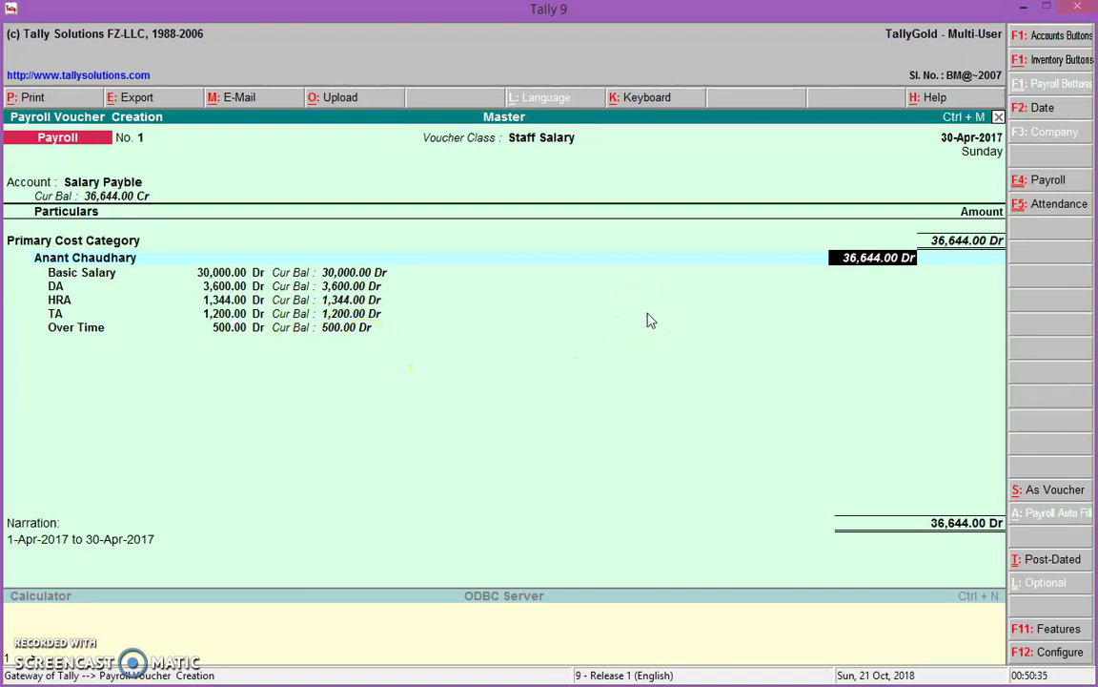
Save the 36,644.00 payroll voucher and check the salary slide in PowerPoint, then minimize it
key(Return)
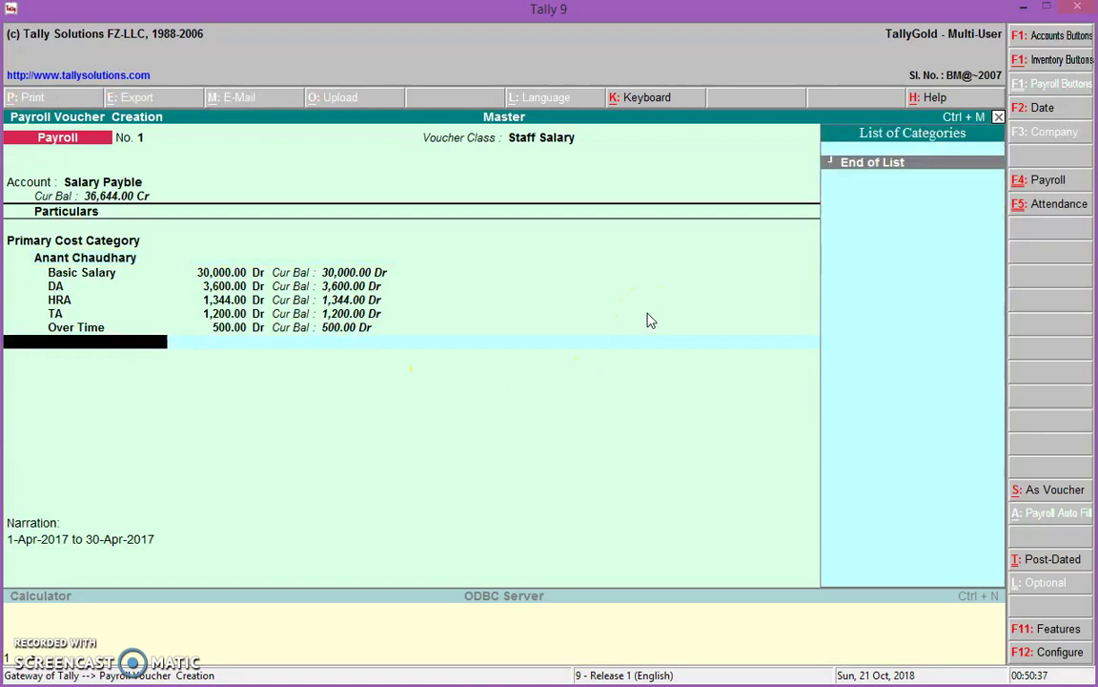
key(Return)
key(Return)
key(Return)
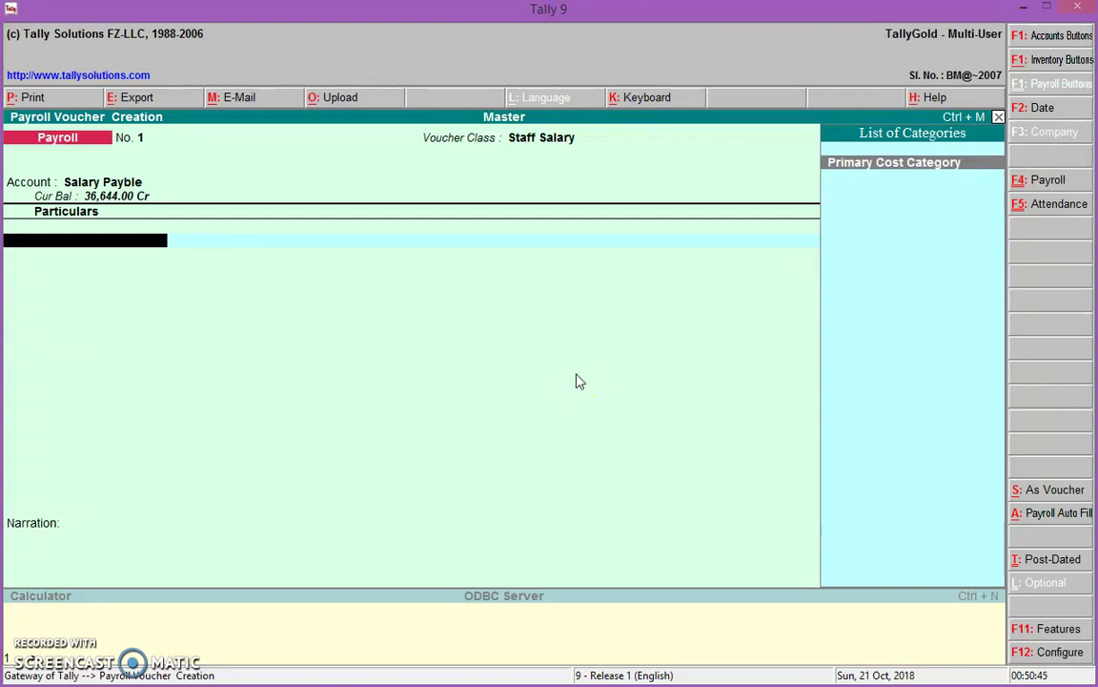
key(alt+Tab)
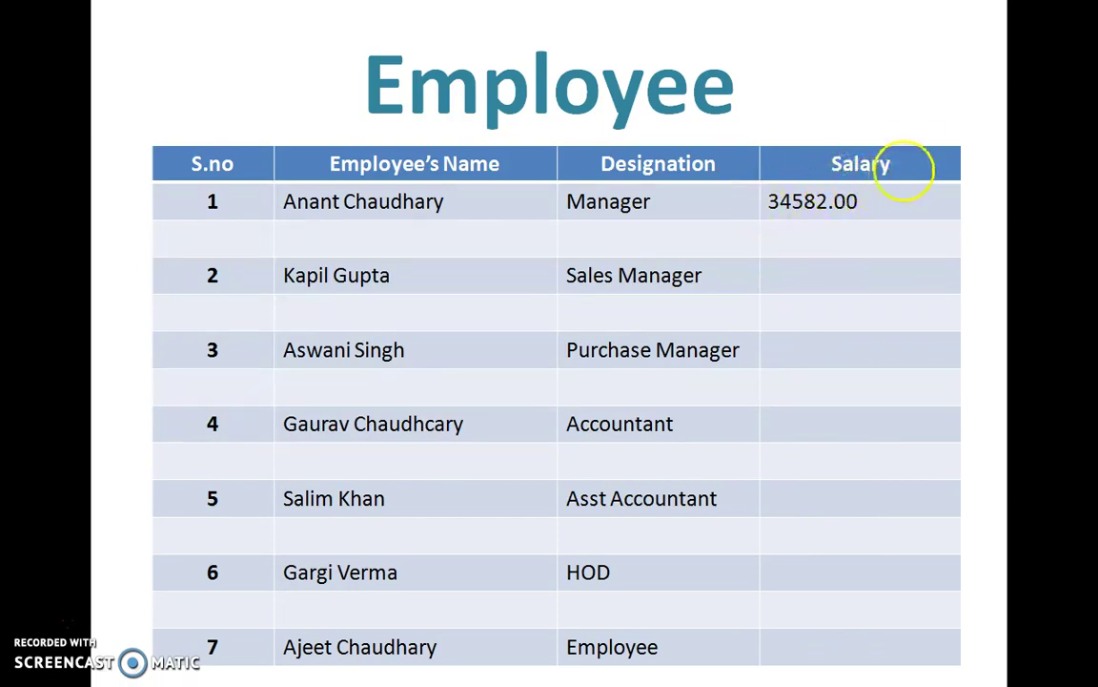
key(Escape)
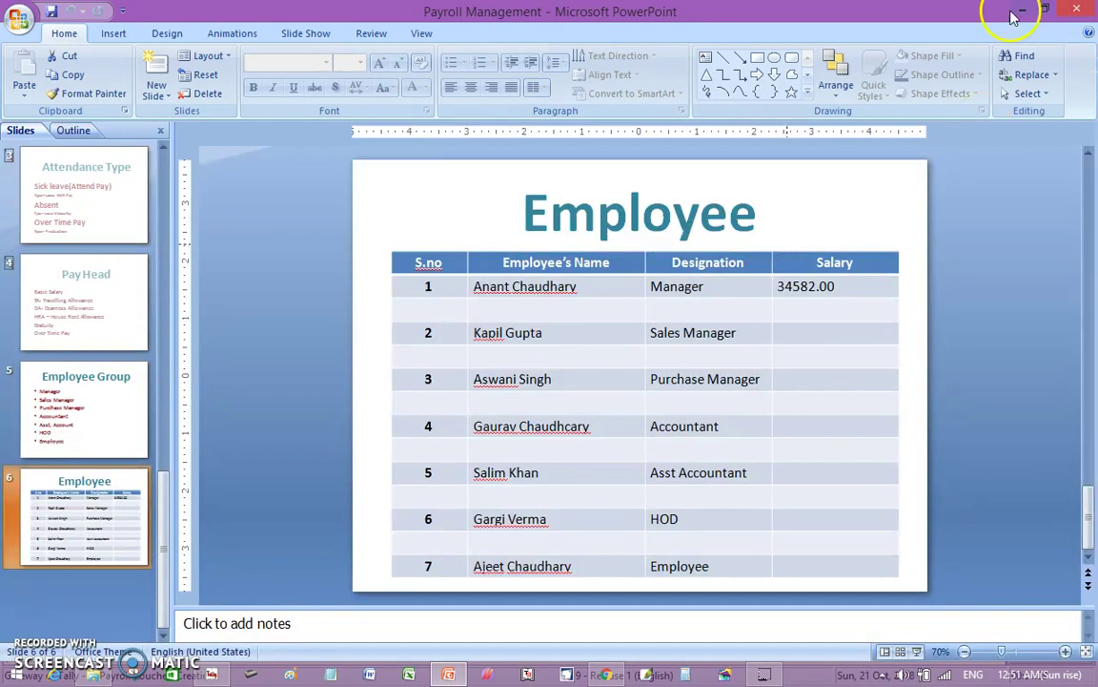
click(1022, 9)
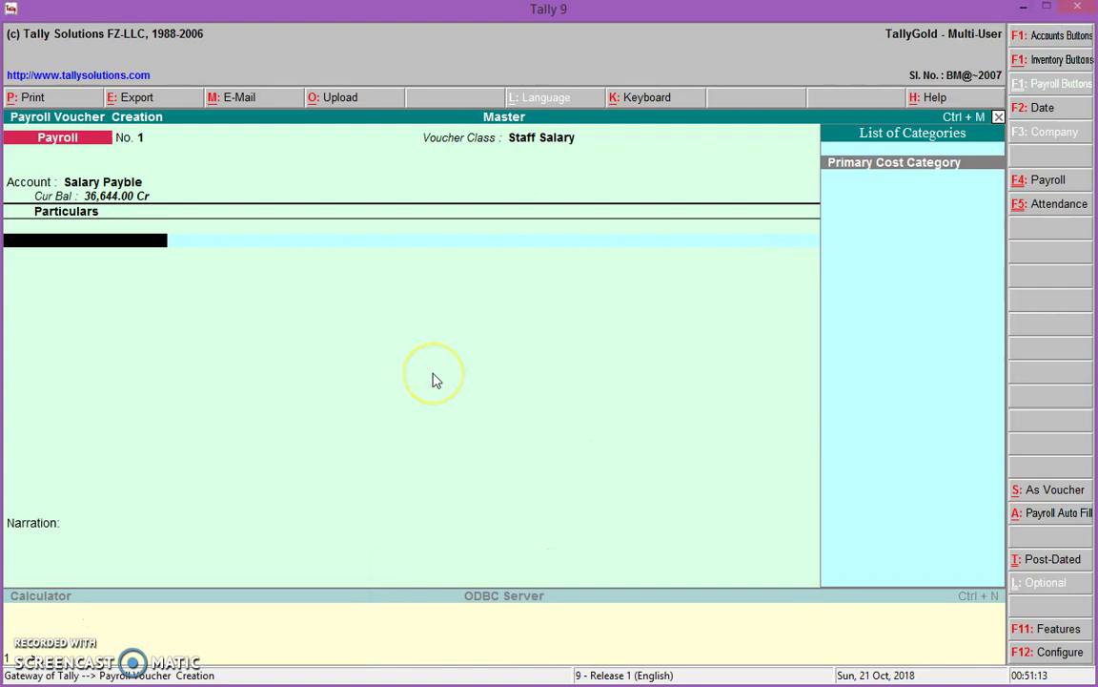
Leave the blank payroll voucher and go to ledger creation under Accounts Info
key(Escape)
key(Return)
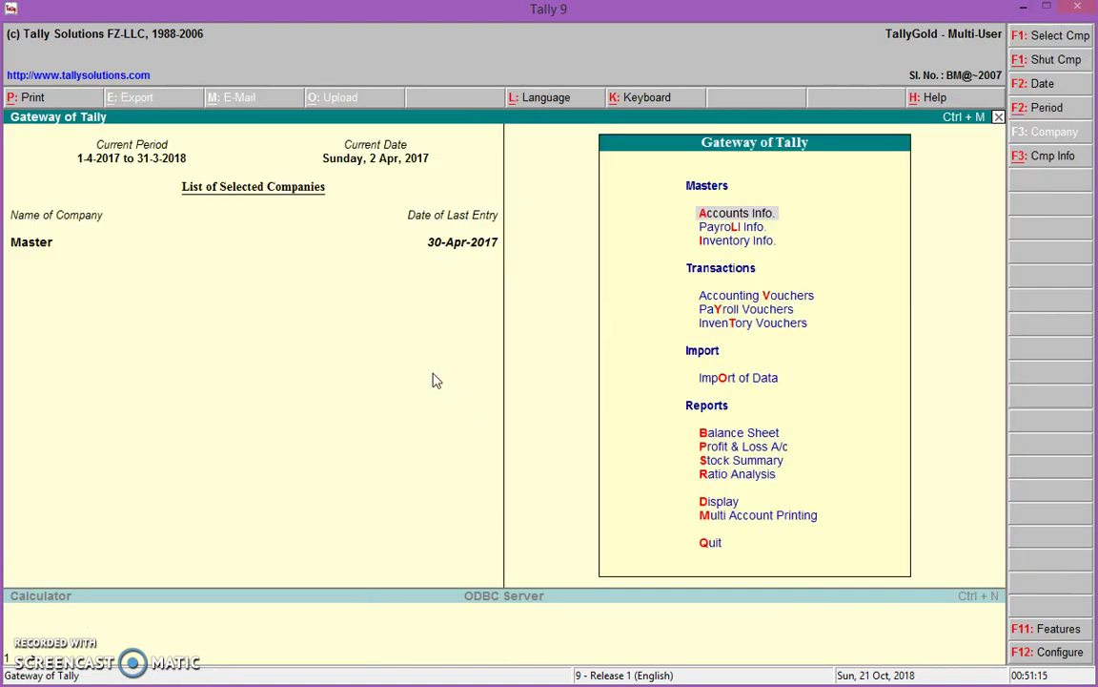
key(Return)
key(Down)
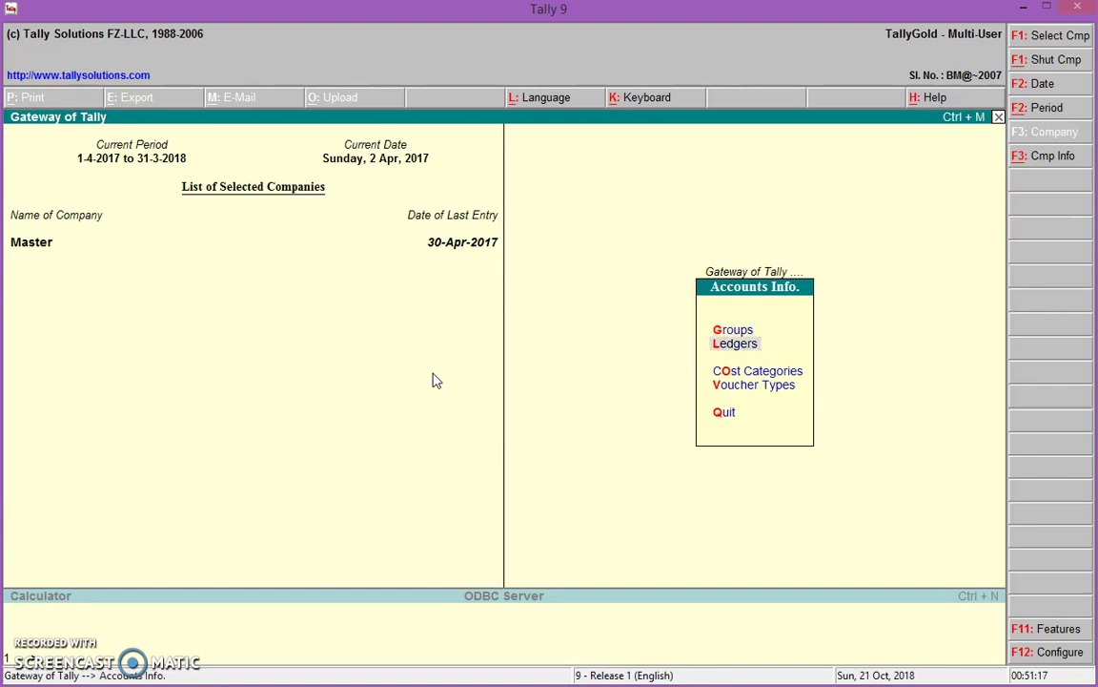
key(Return)
key(Return)
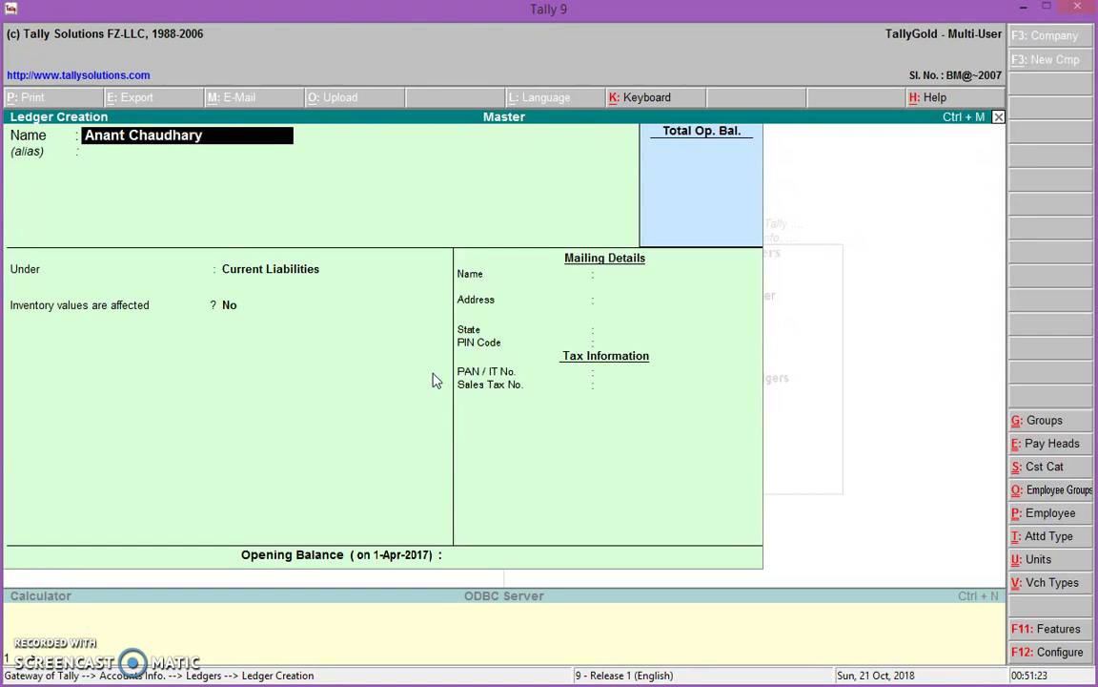
Create a ledger named after the employee under Sundry Creditors with bill-by-bill balances
key(Return)
key(Return)
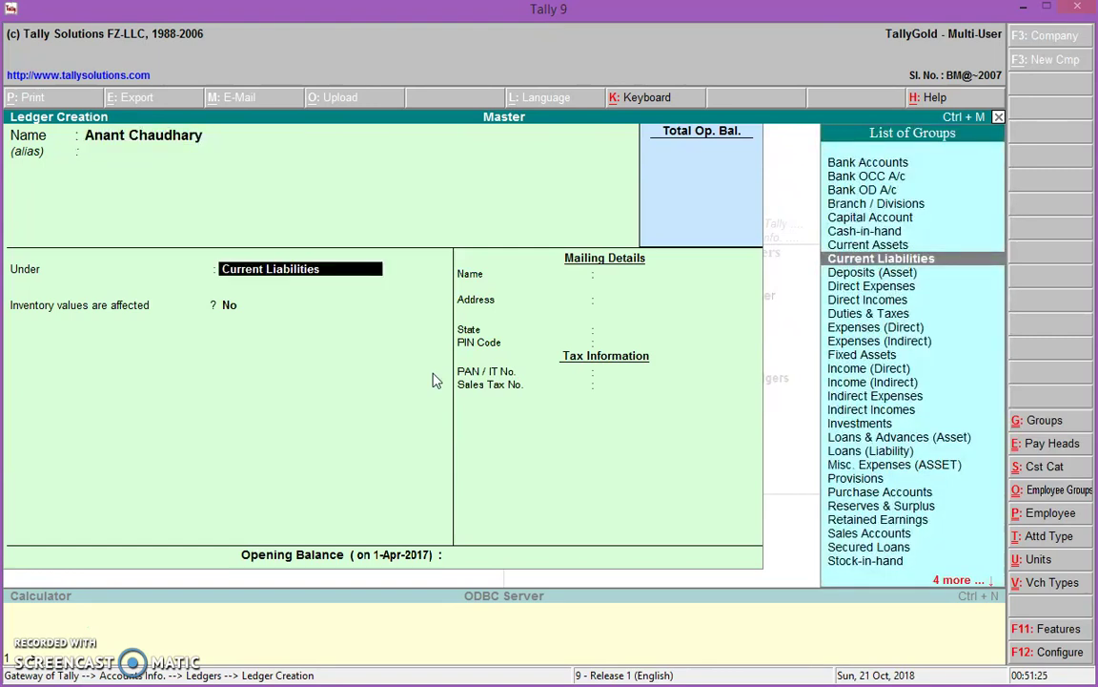
key(Down)
key(Down)
key(Down)
key(Down)
key(Down)
key(Down)
key(Down)
key(Down)
key(Down)
key(Down)
key(Down)
key(Down)
key(Down)
key(Down)
key(Down)
key(Down)
key(Down)
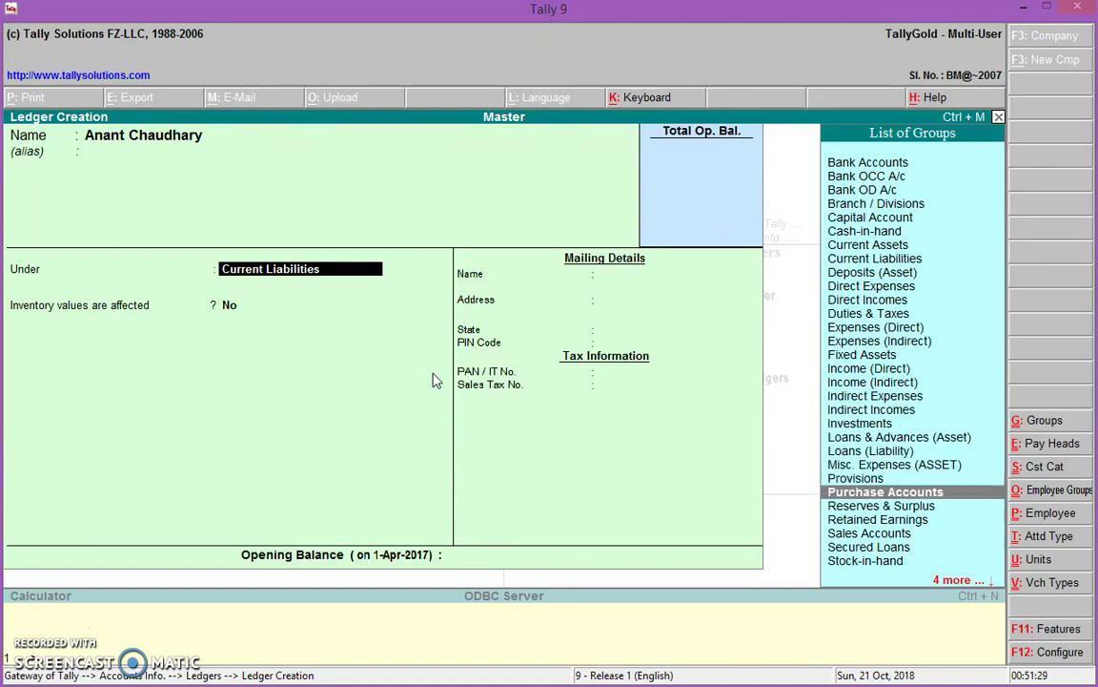
key(Down)
key(Down)
key(Down)
key(Down)
key(Down)
key(Down)
key(Down)
key(Down)
key(Down)
key(Up)
key(Up)
key(Up)
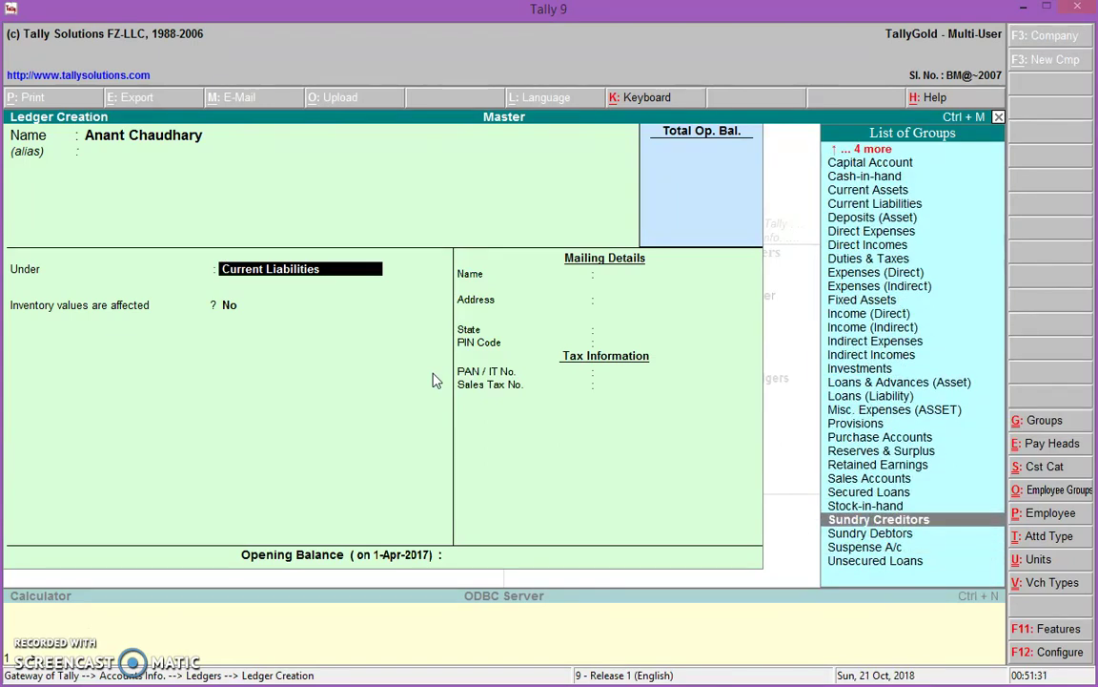
key(Return)
key(Return)
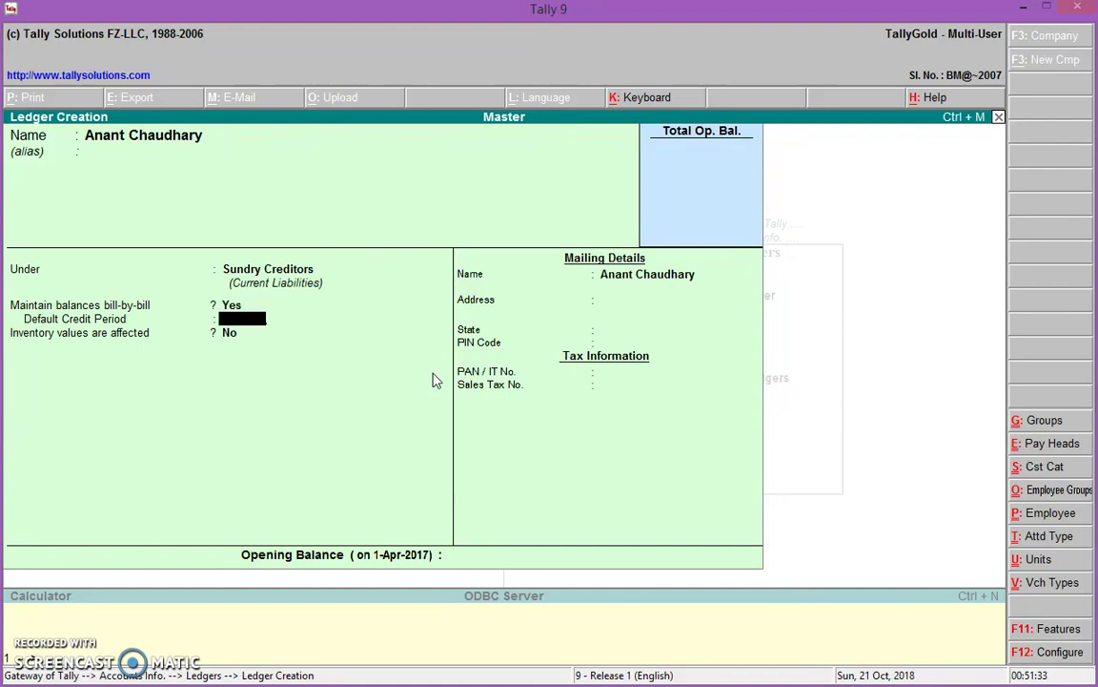
key(Return)
key(Return)
key(Return)
key(Return)
key(Return)
key(Return)
key(Return)
key(Return)
key(Escape)
key(Return)
Return to the Gateway and open Accounting Vouchers for a new Payment voucher
key(Escape)
key(Escape)
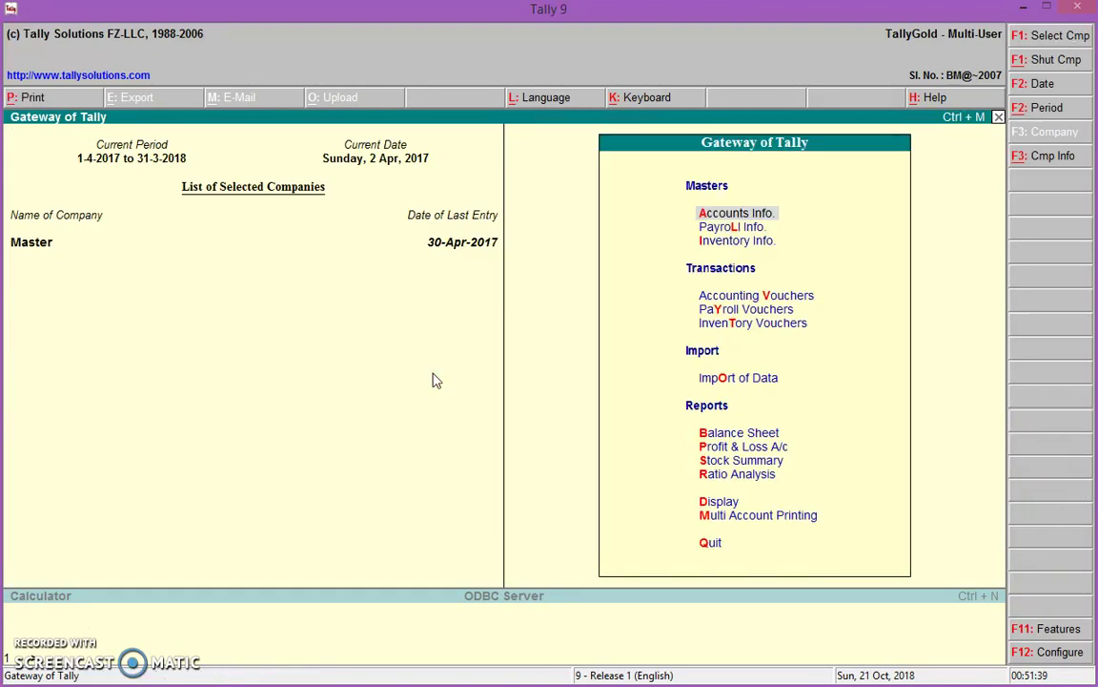
key(Down)
key(Down)
key(Down)
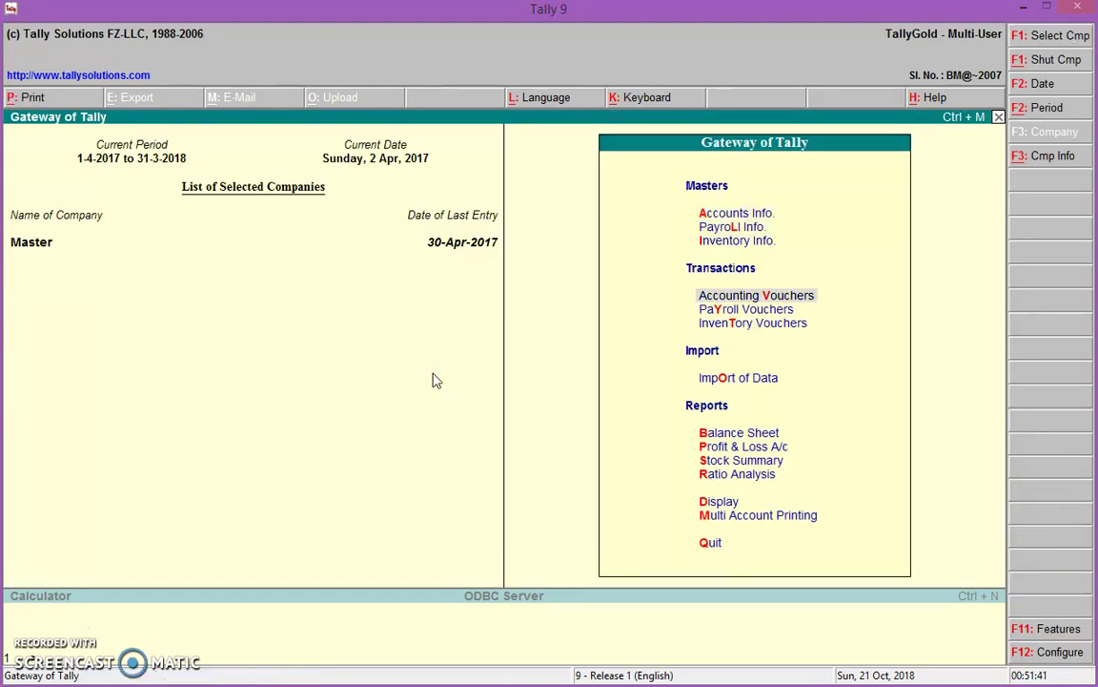
key(Return)
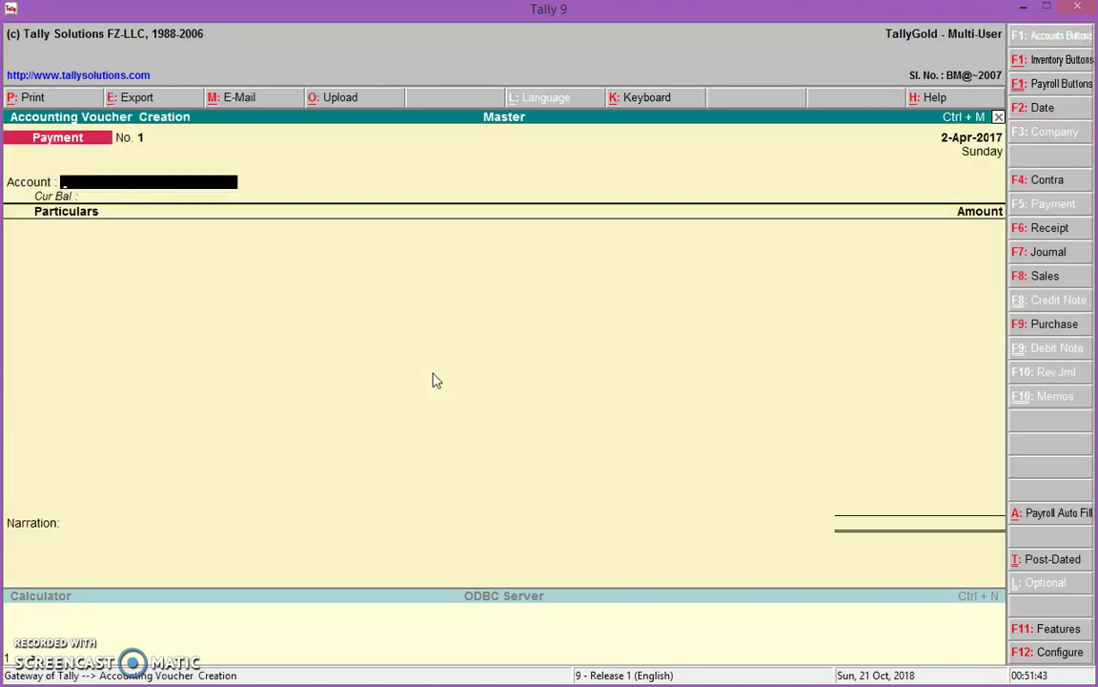